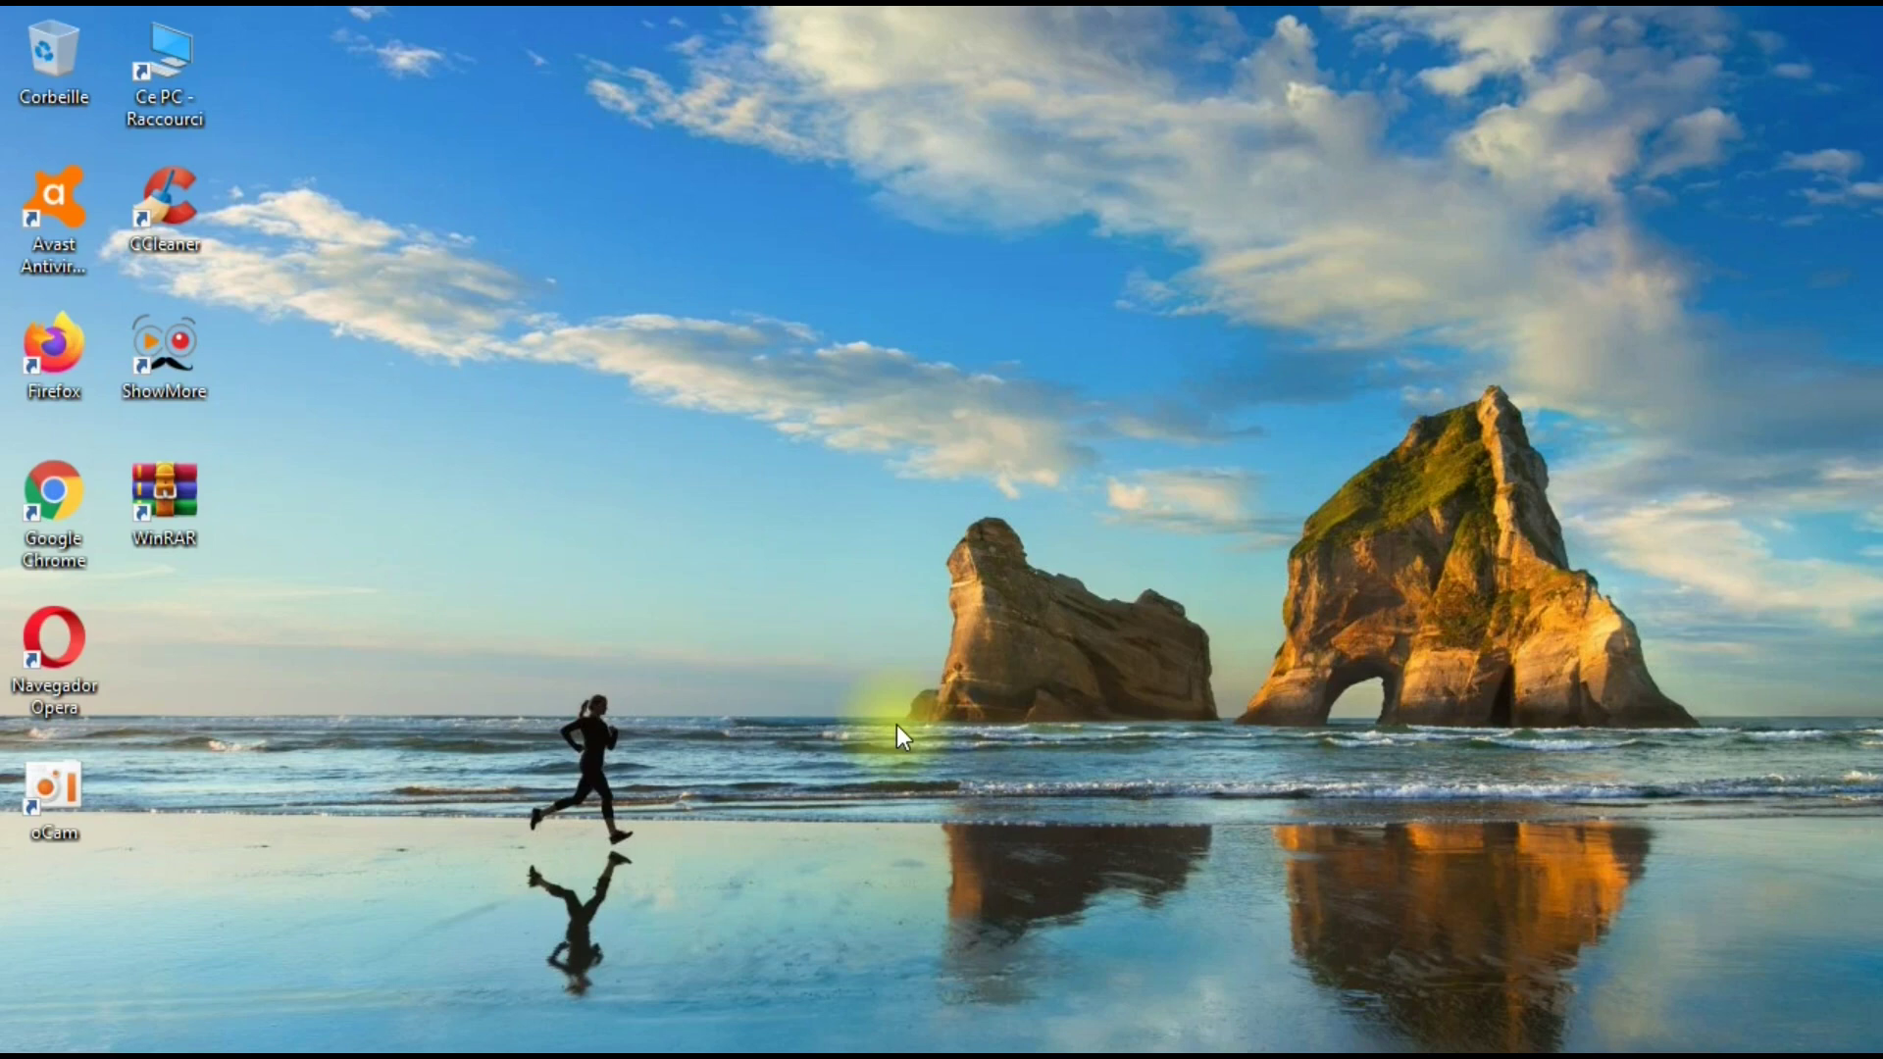
- Open the Windows settings and go to the Périphériques category
key(super)
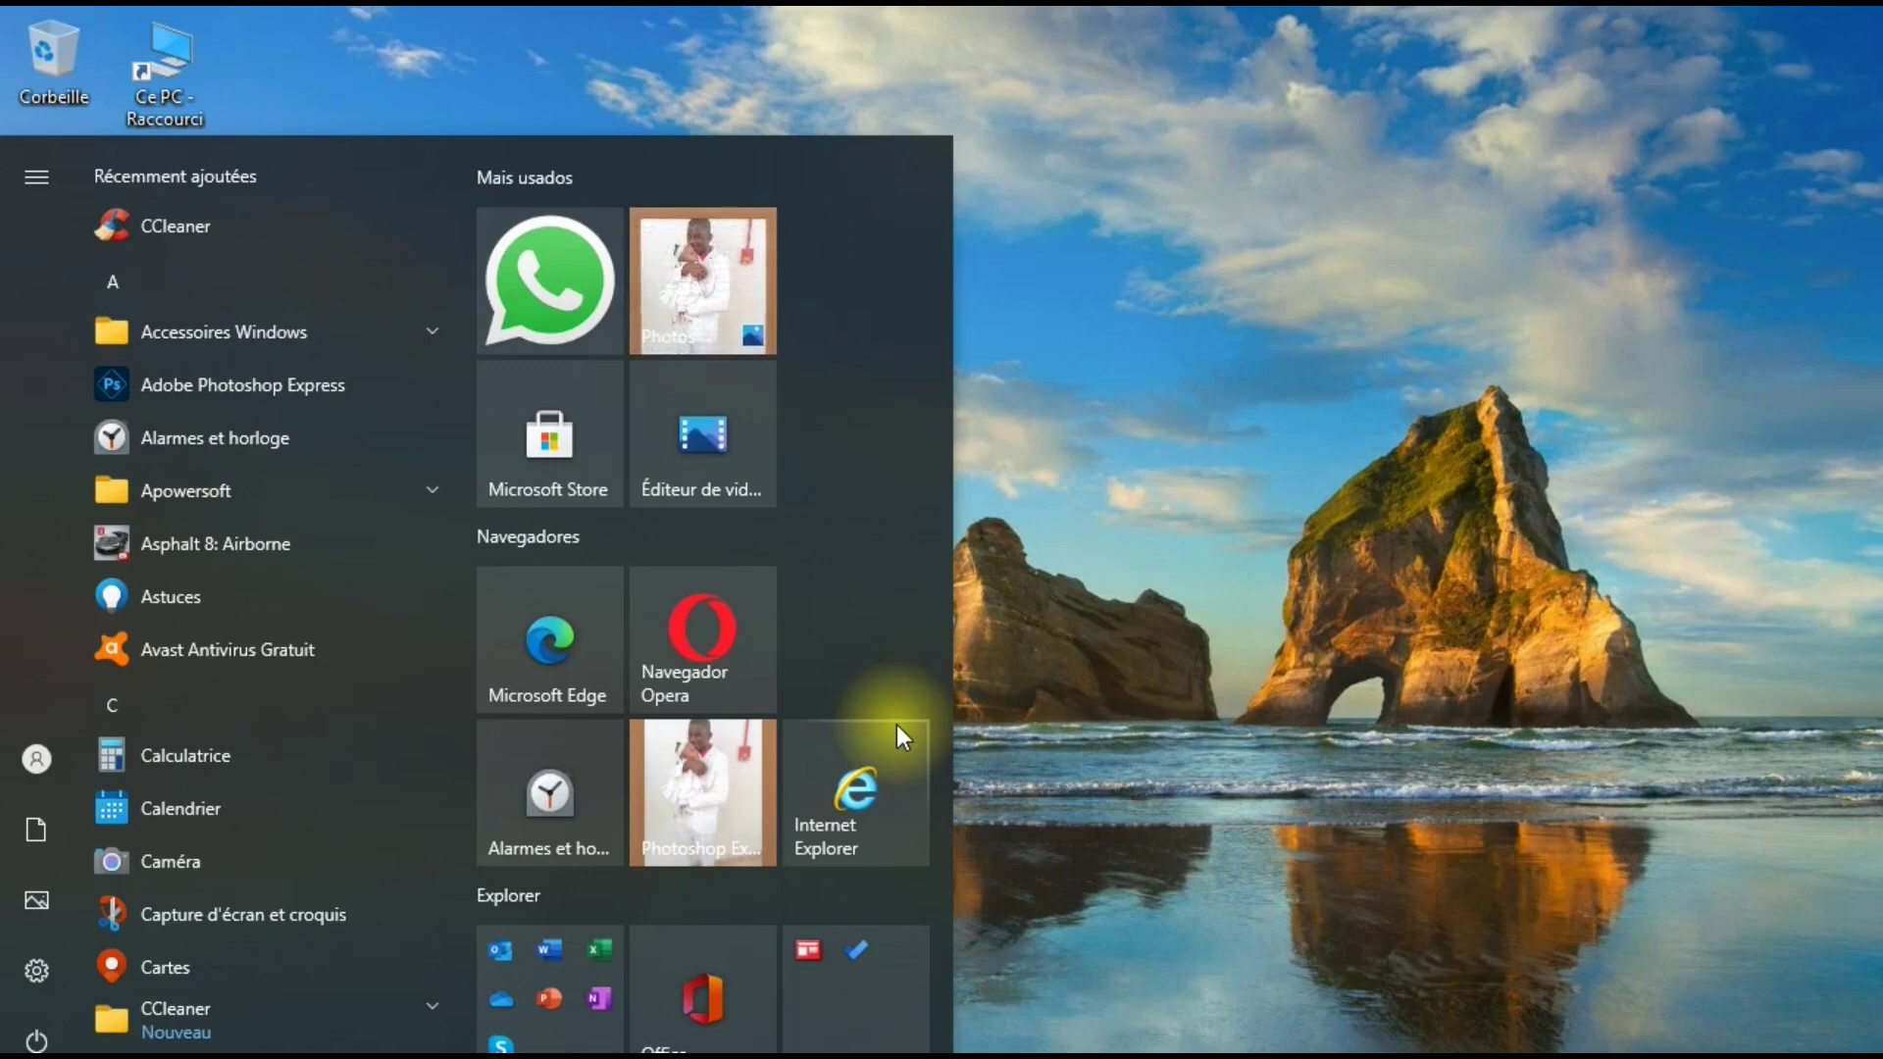
mouse_move(20, 949)
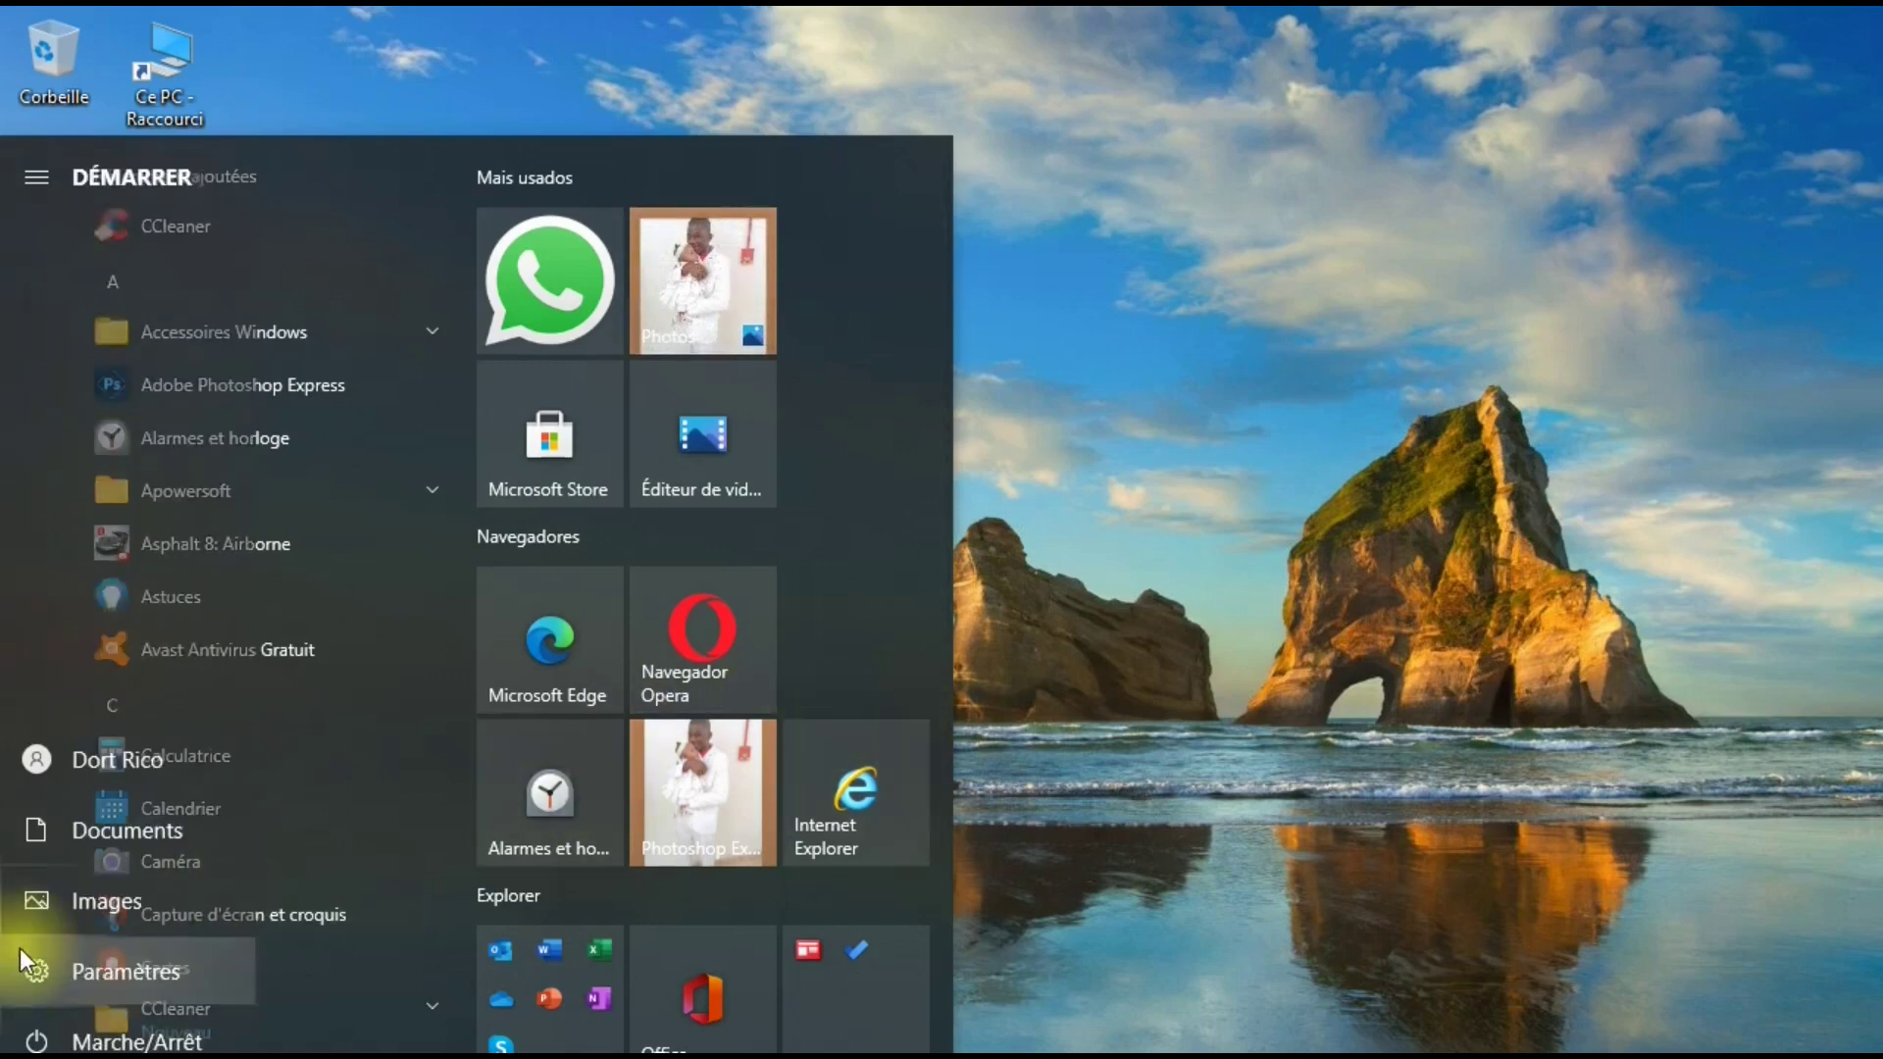
click(81, 975)
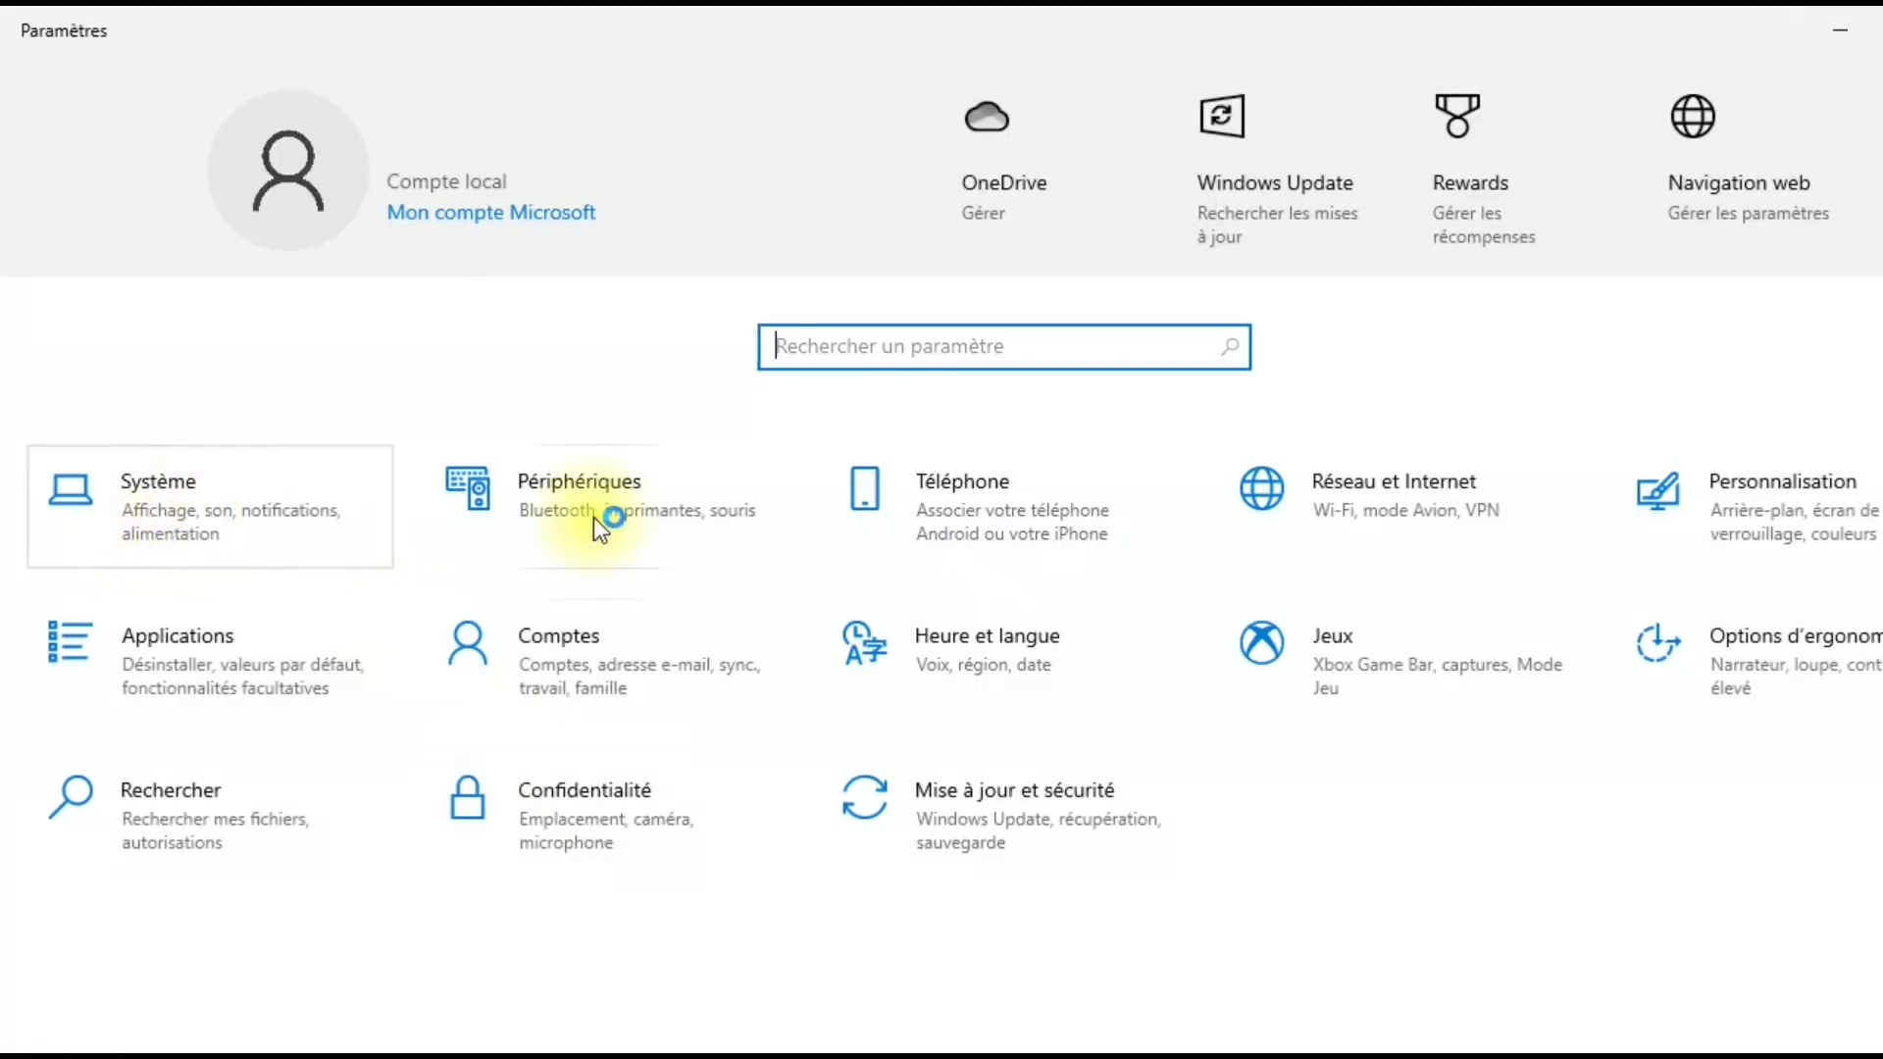
click(610, 477)
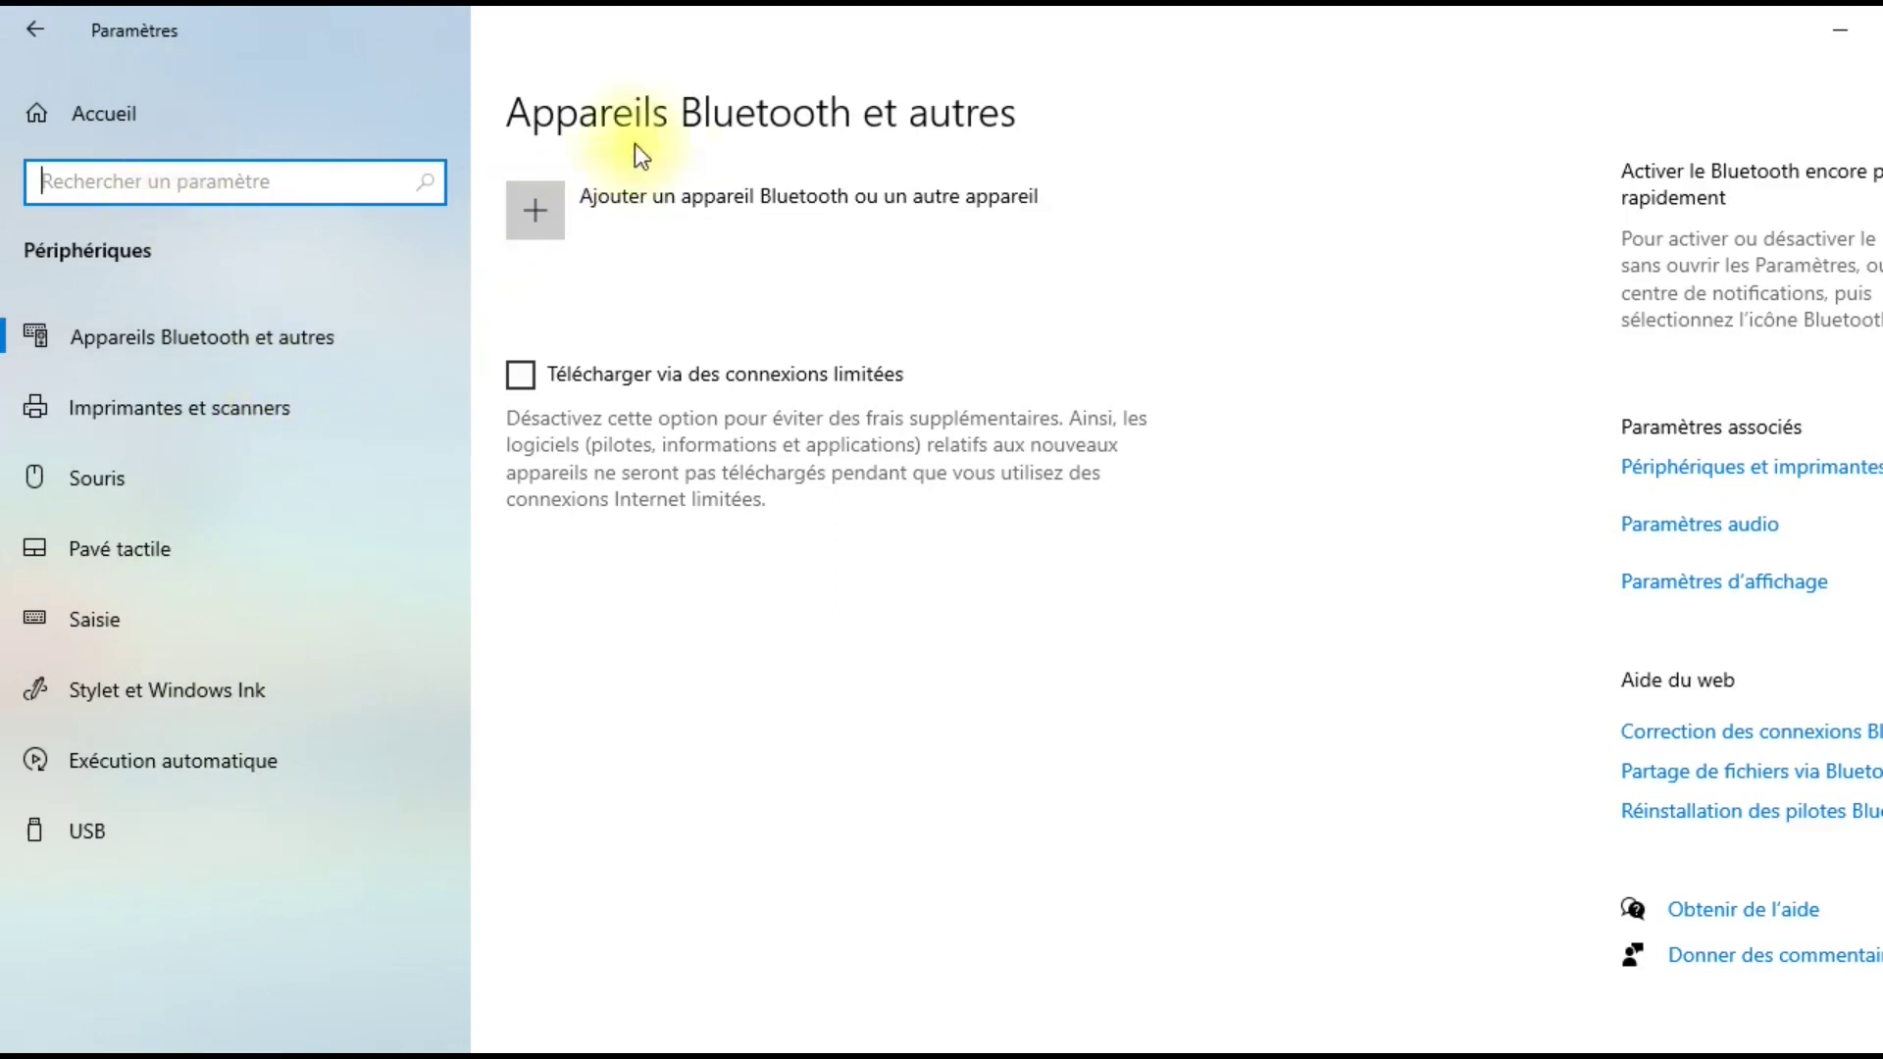
- View the device types offered for adding a Bluetooth or other device, and cancel without adding one
click(649, 199)
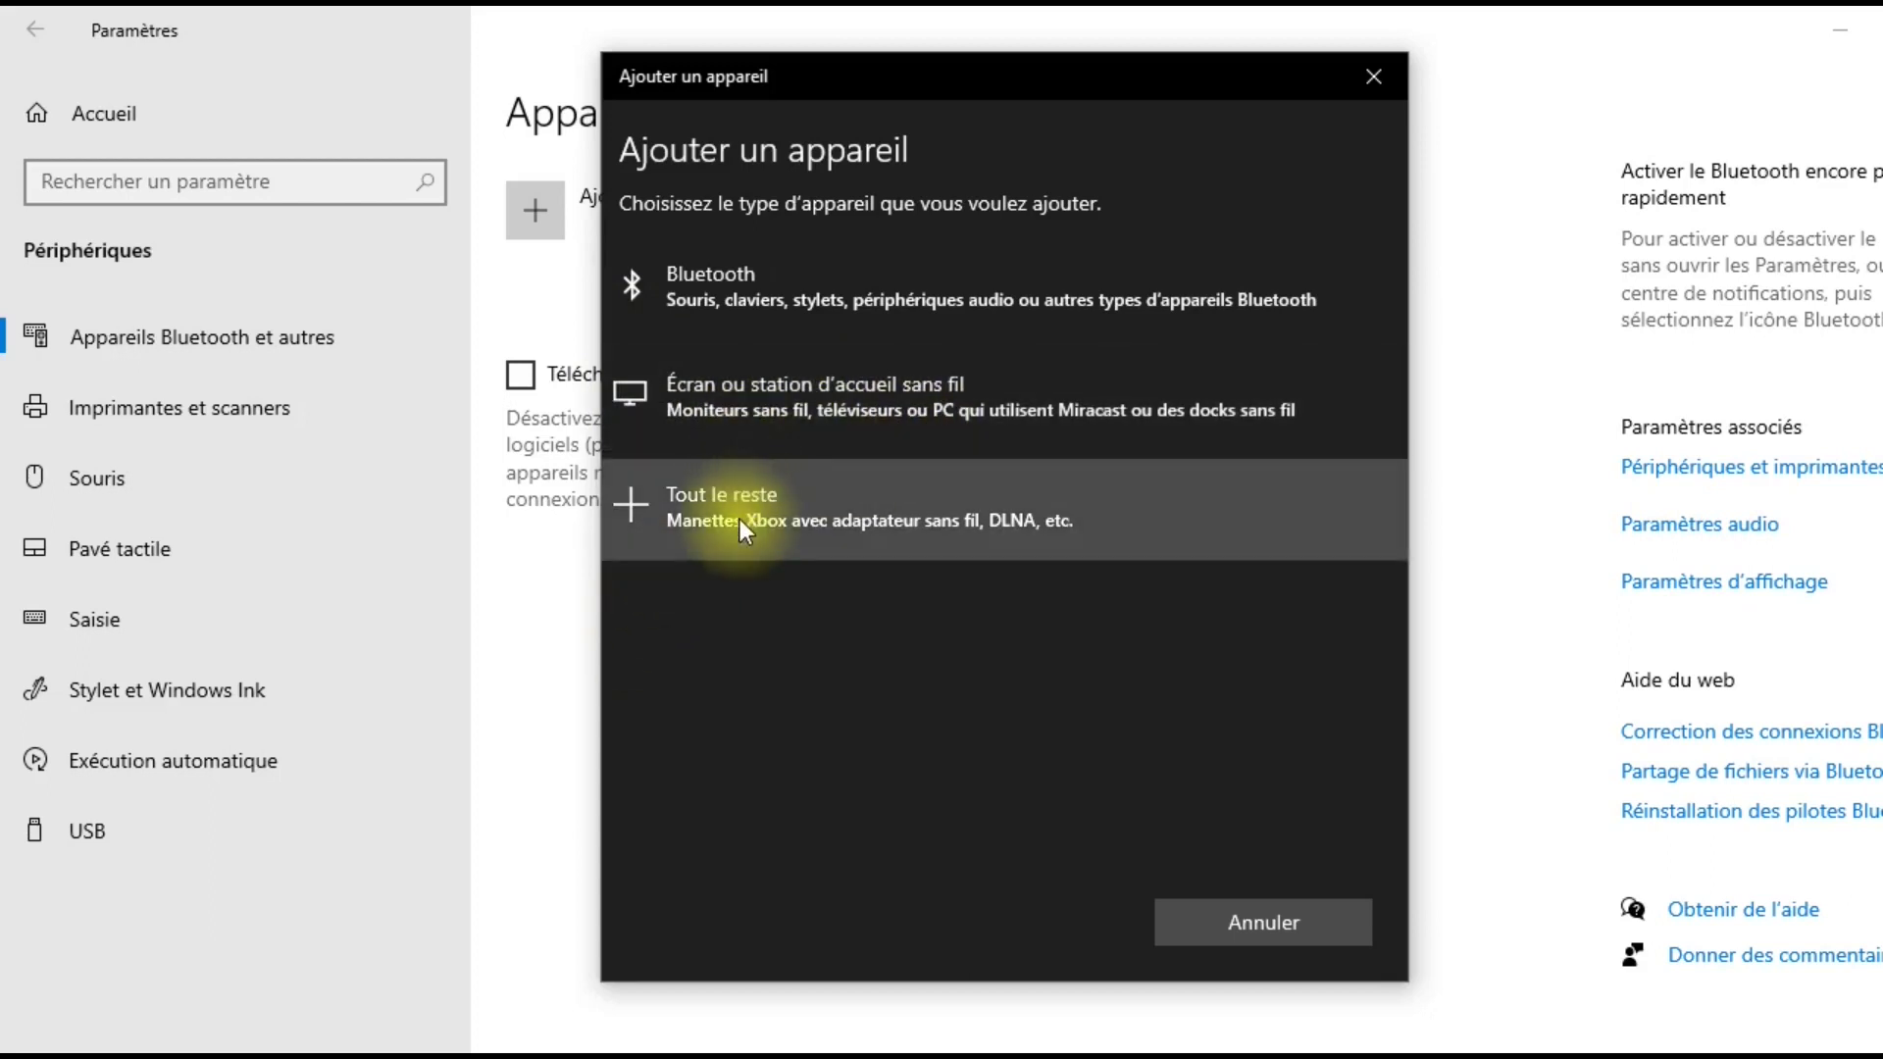
click(1212, 915)
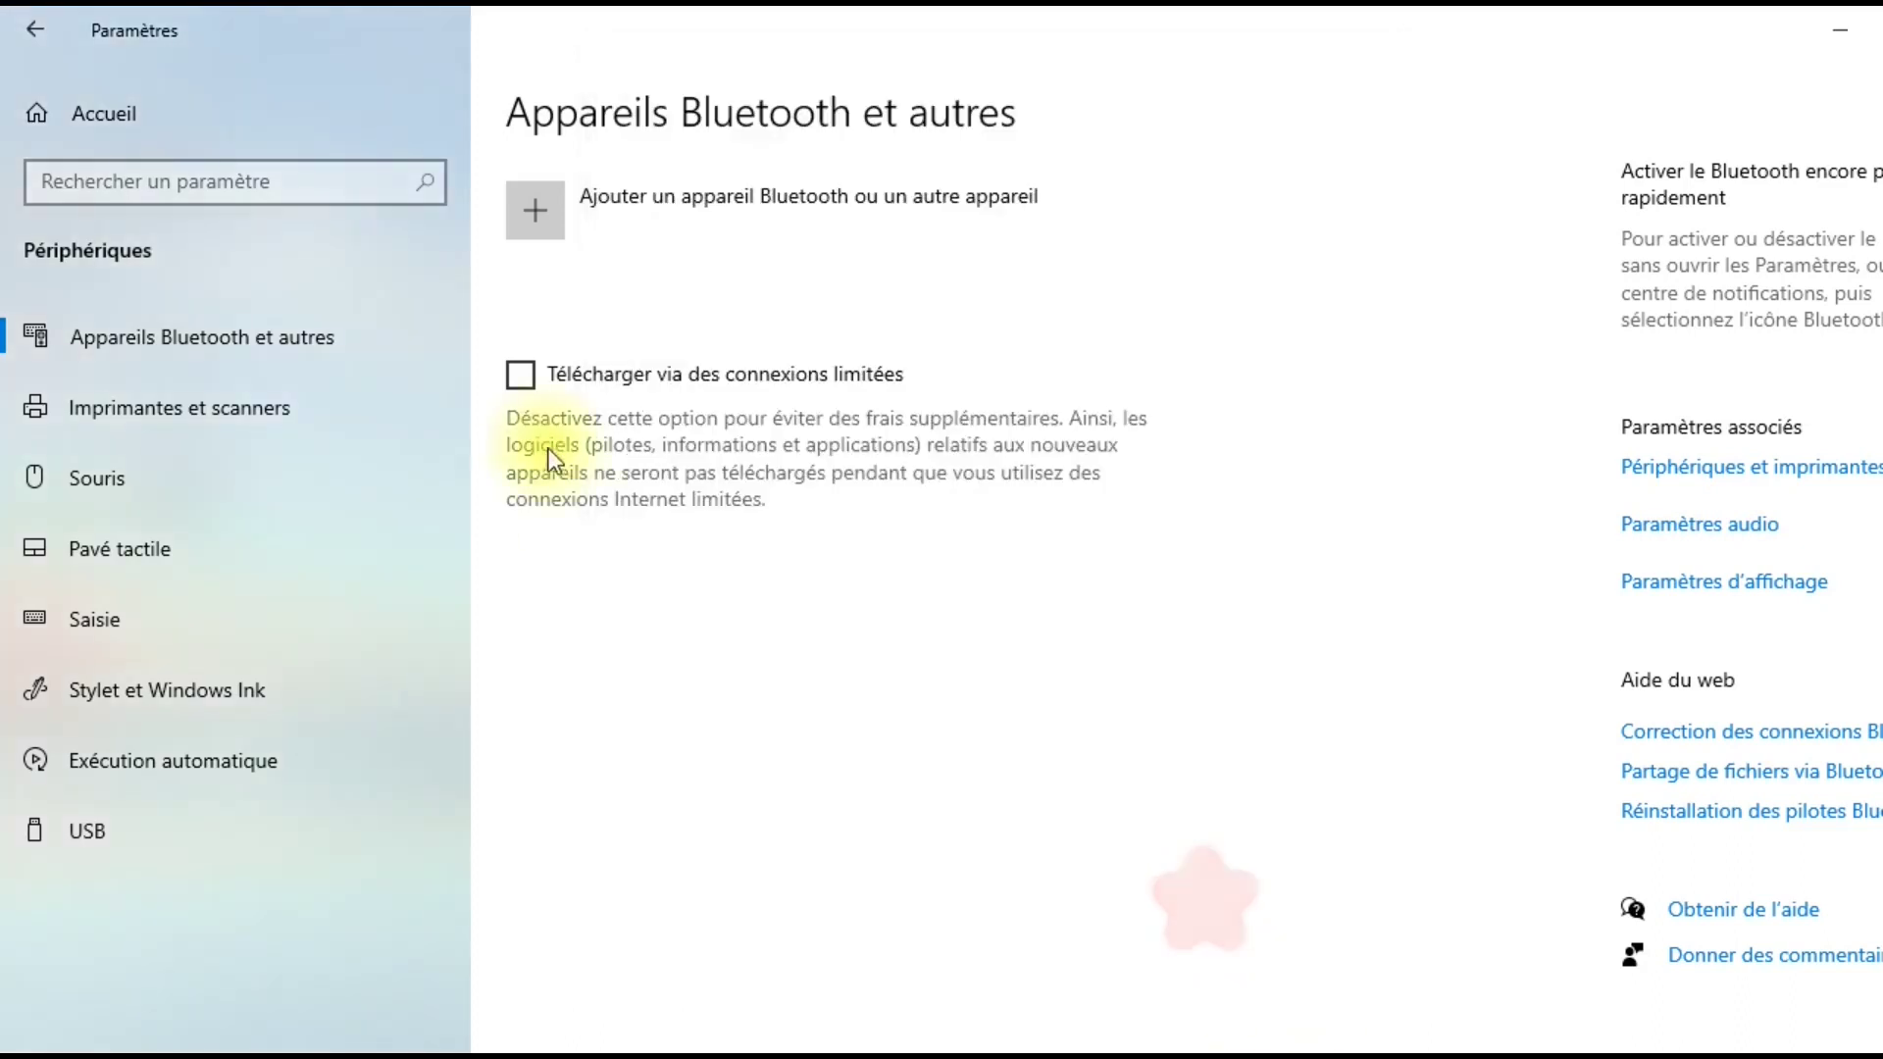
click(543, 396)
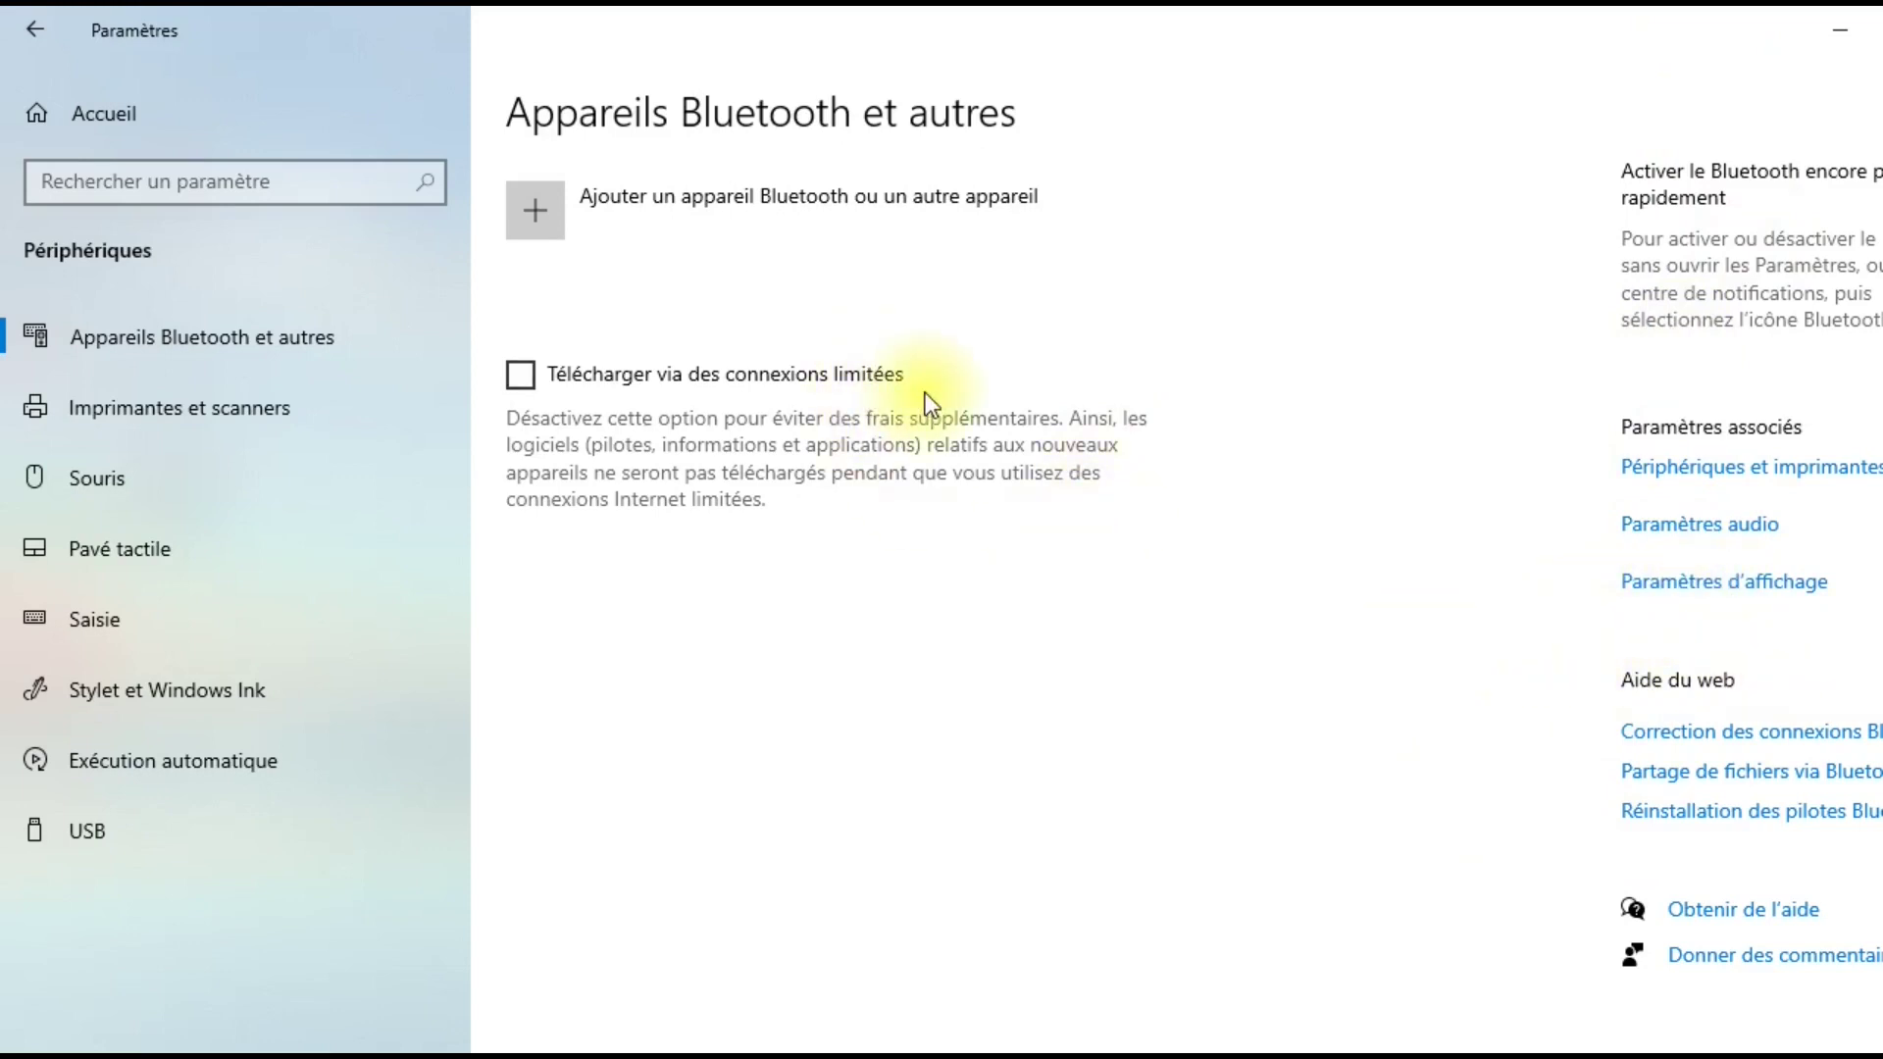
- In the Imprimantes et scanners settings, turn off "Laisser Windows gérer mon imprimante par défaut"
click(227, 423)
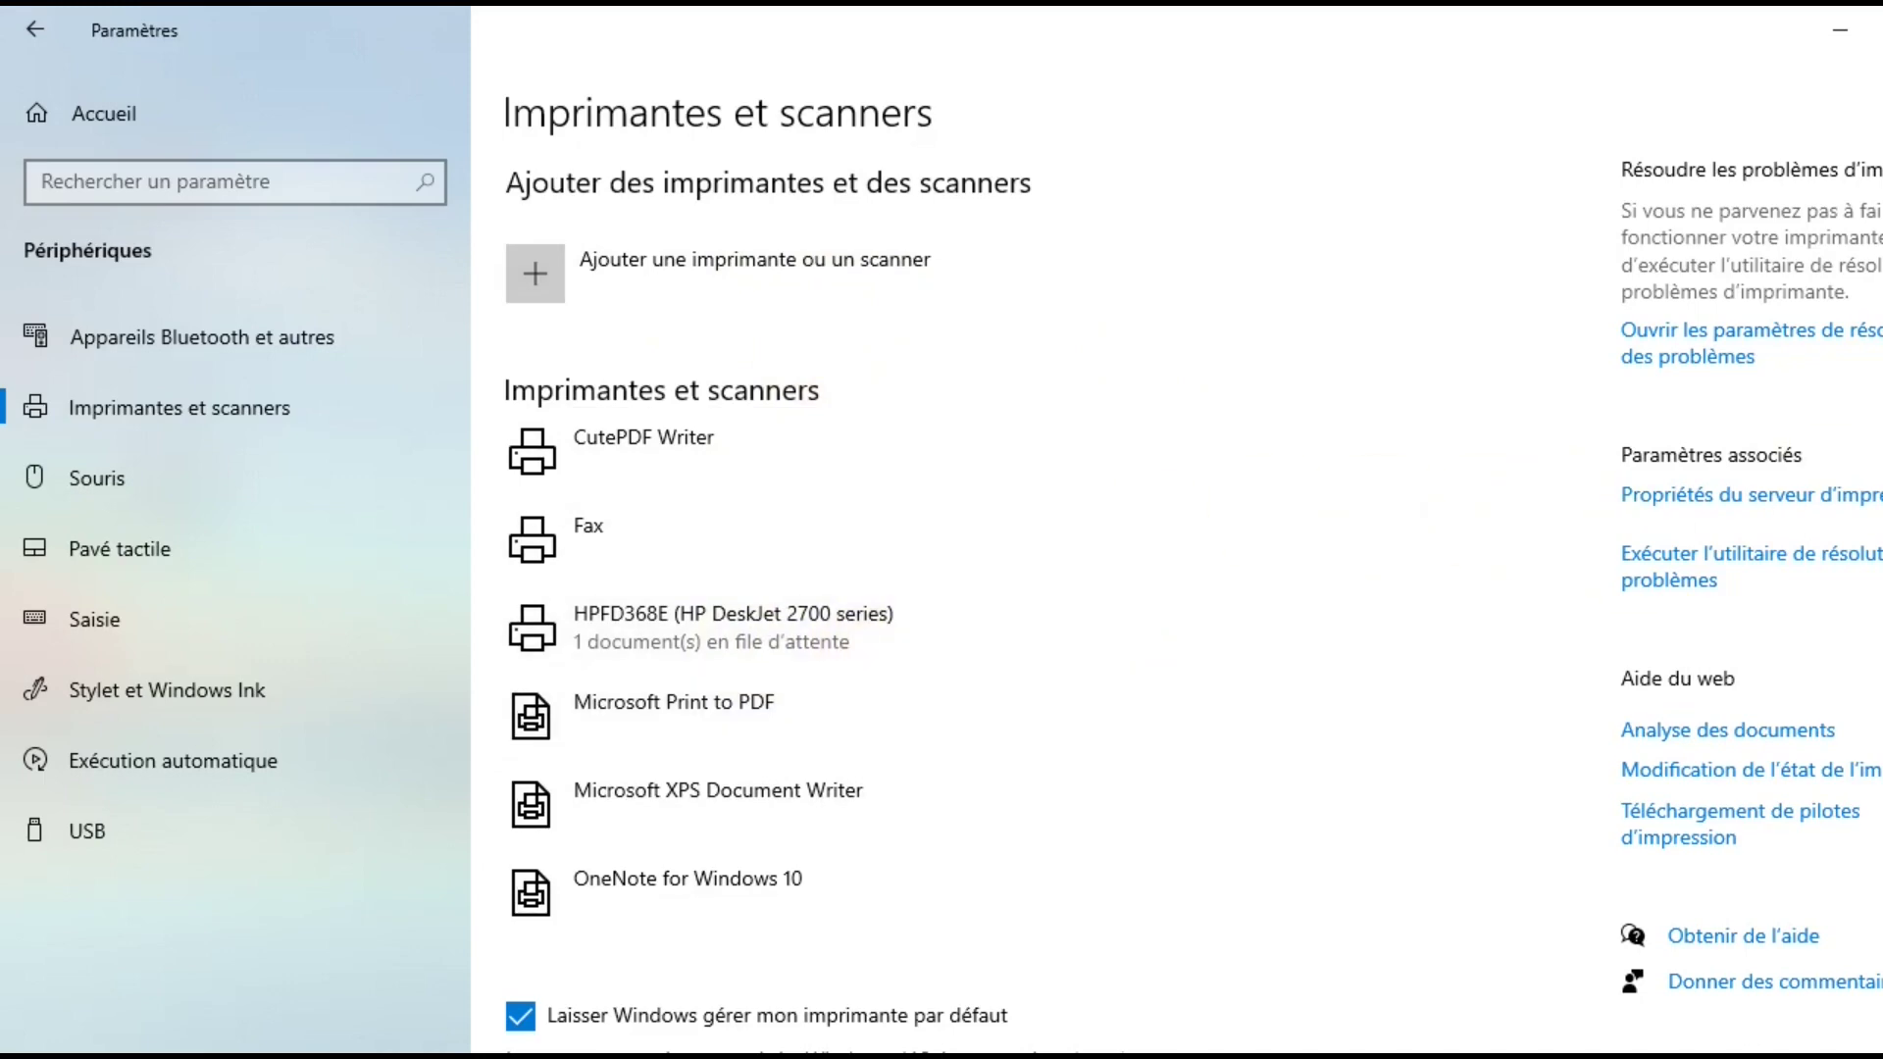
scroll(798, 663, down, 3)
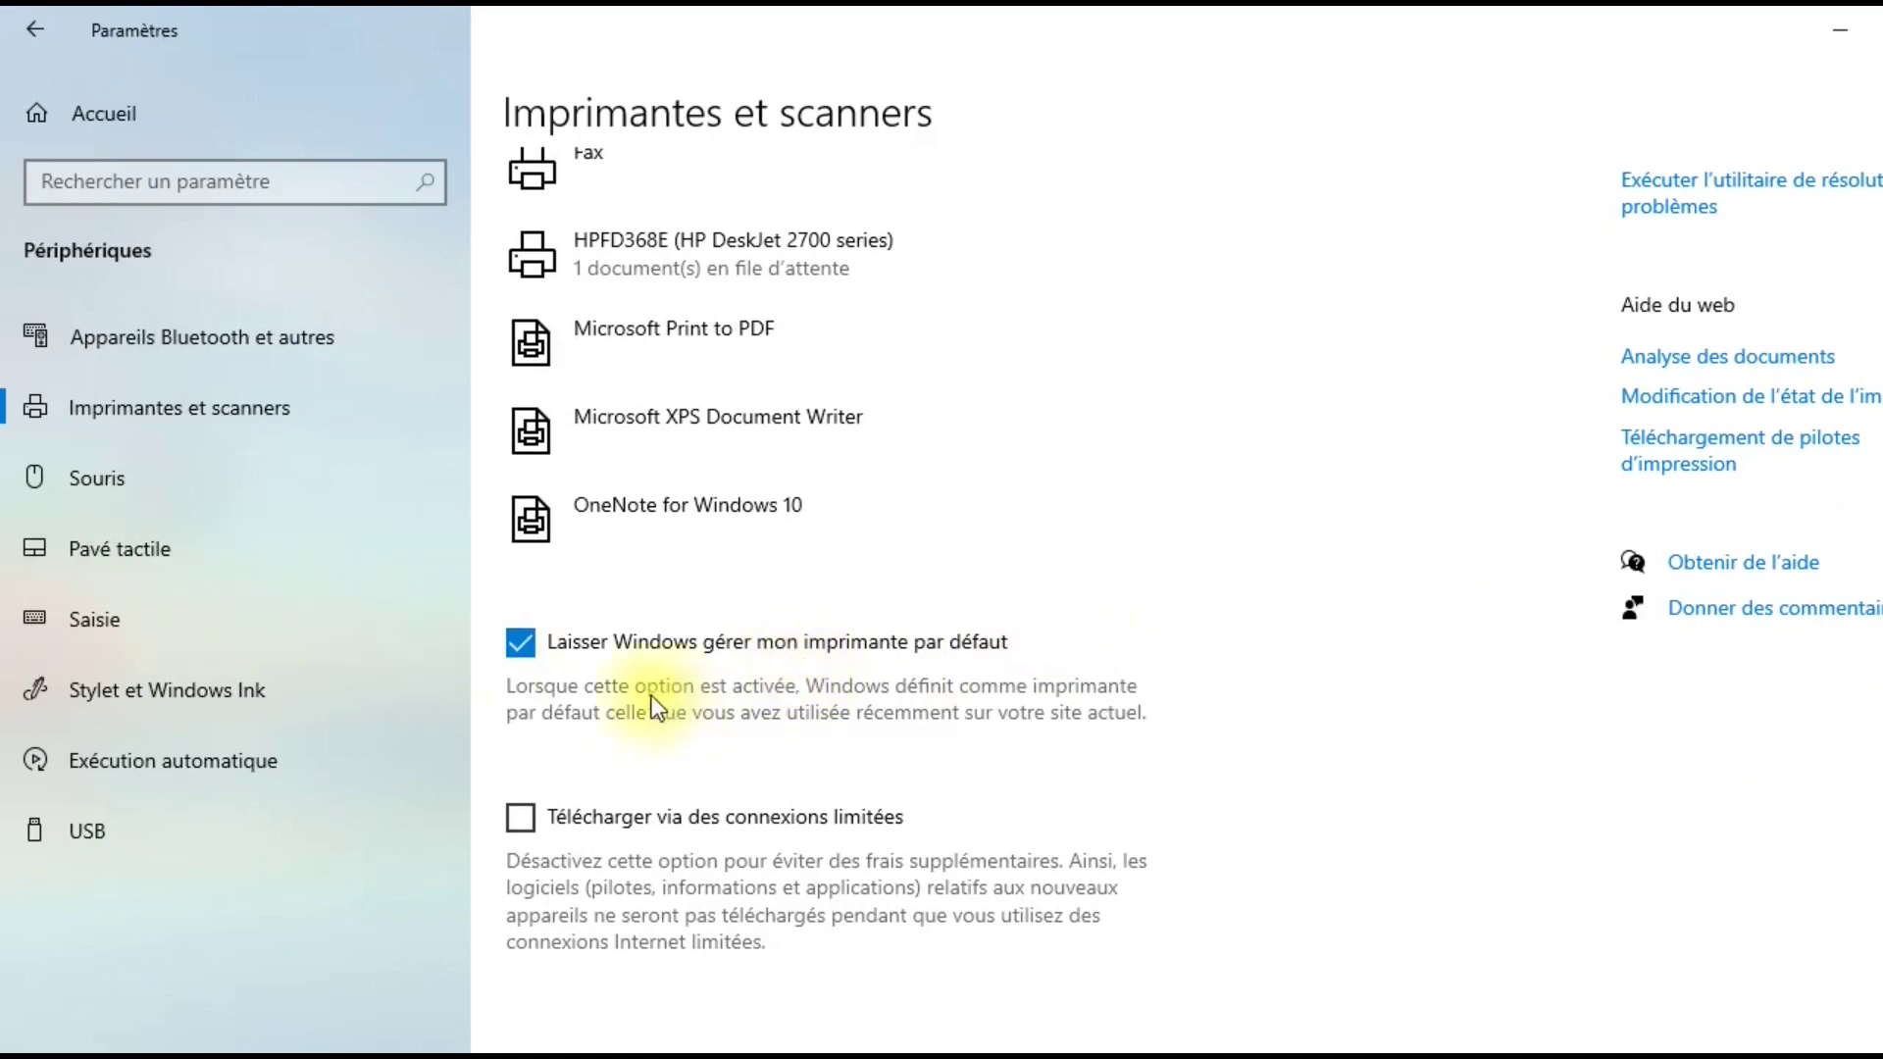
click(667, 639)
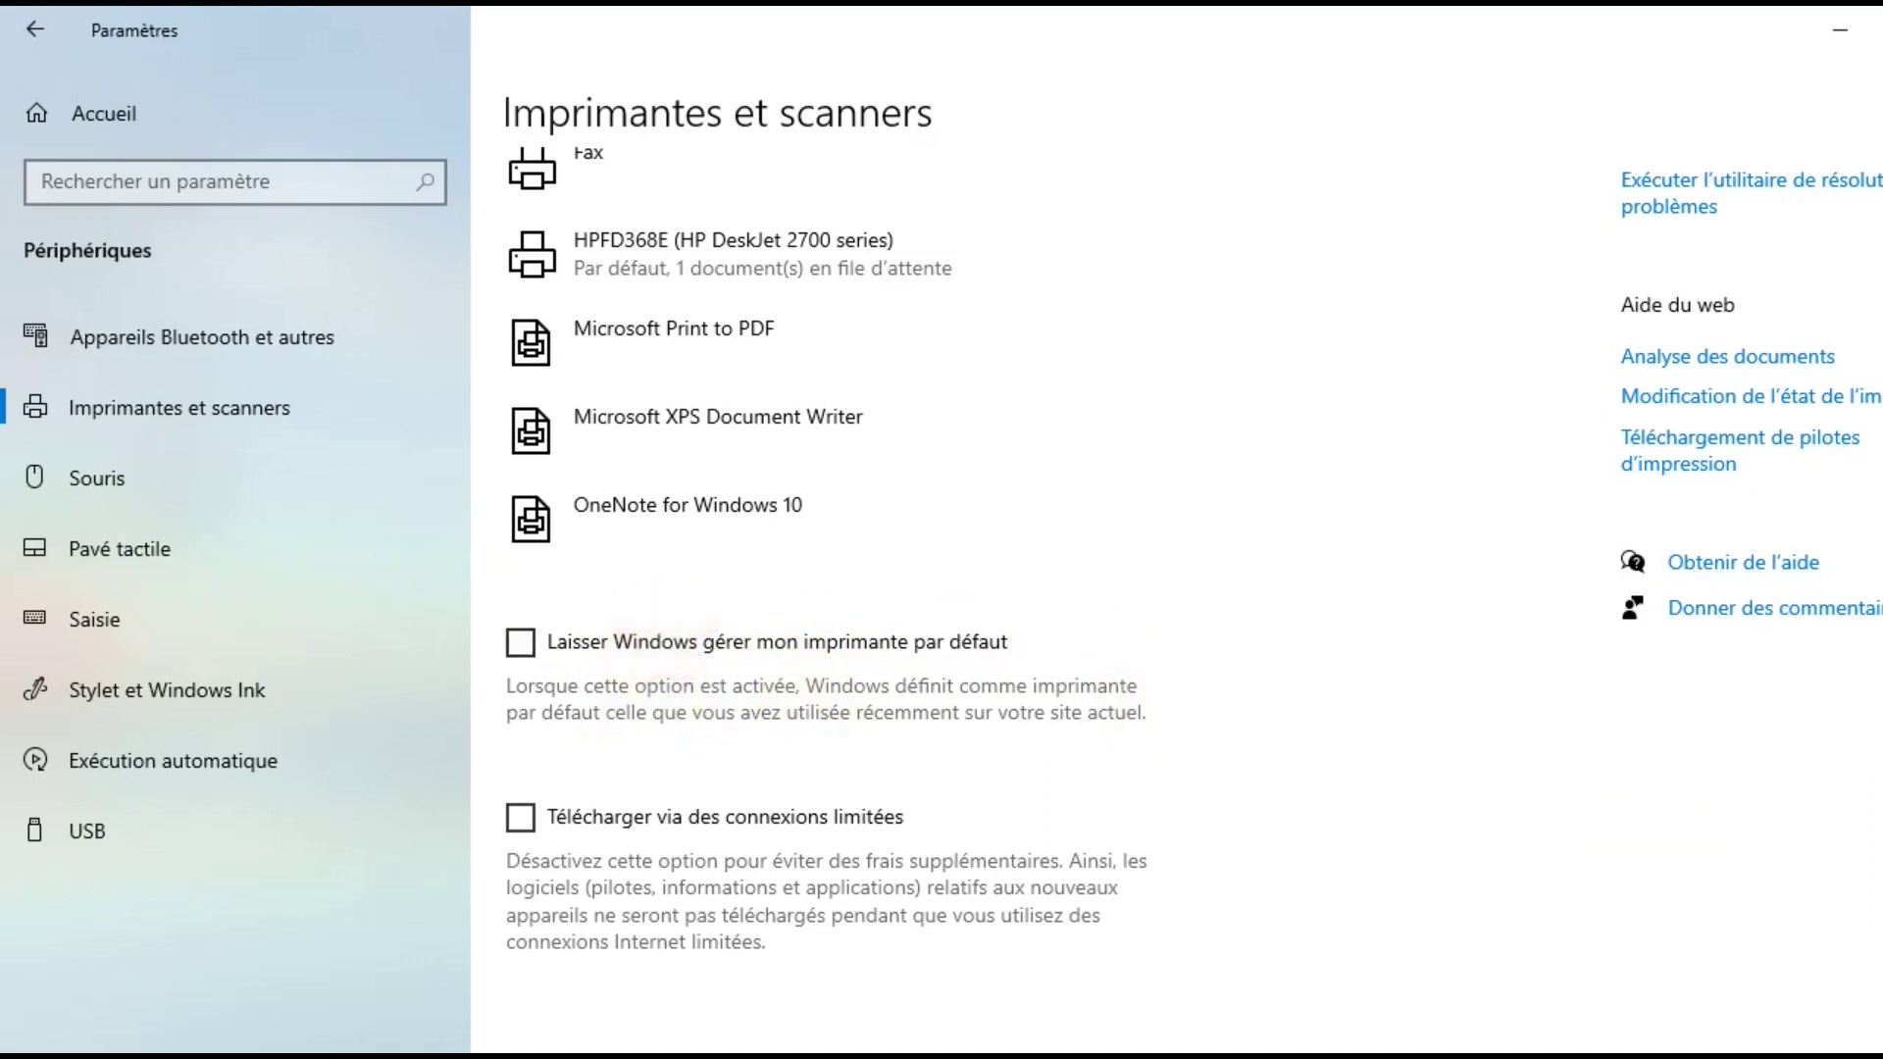
scroll(1177, 549, down, 1)
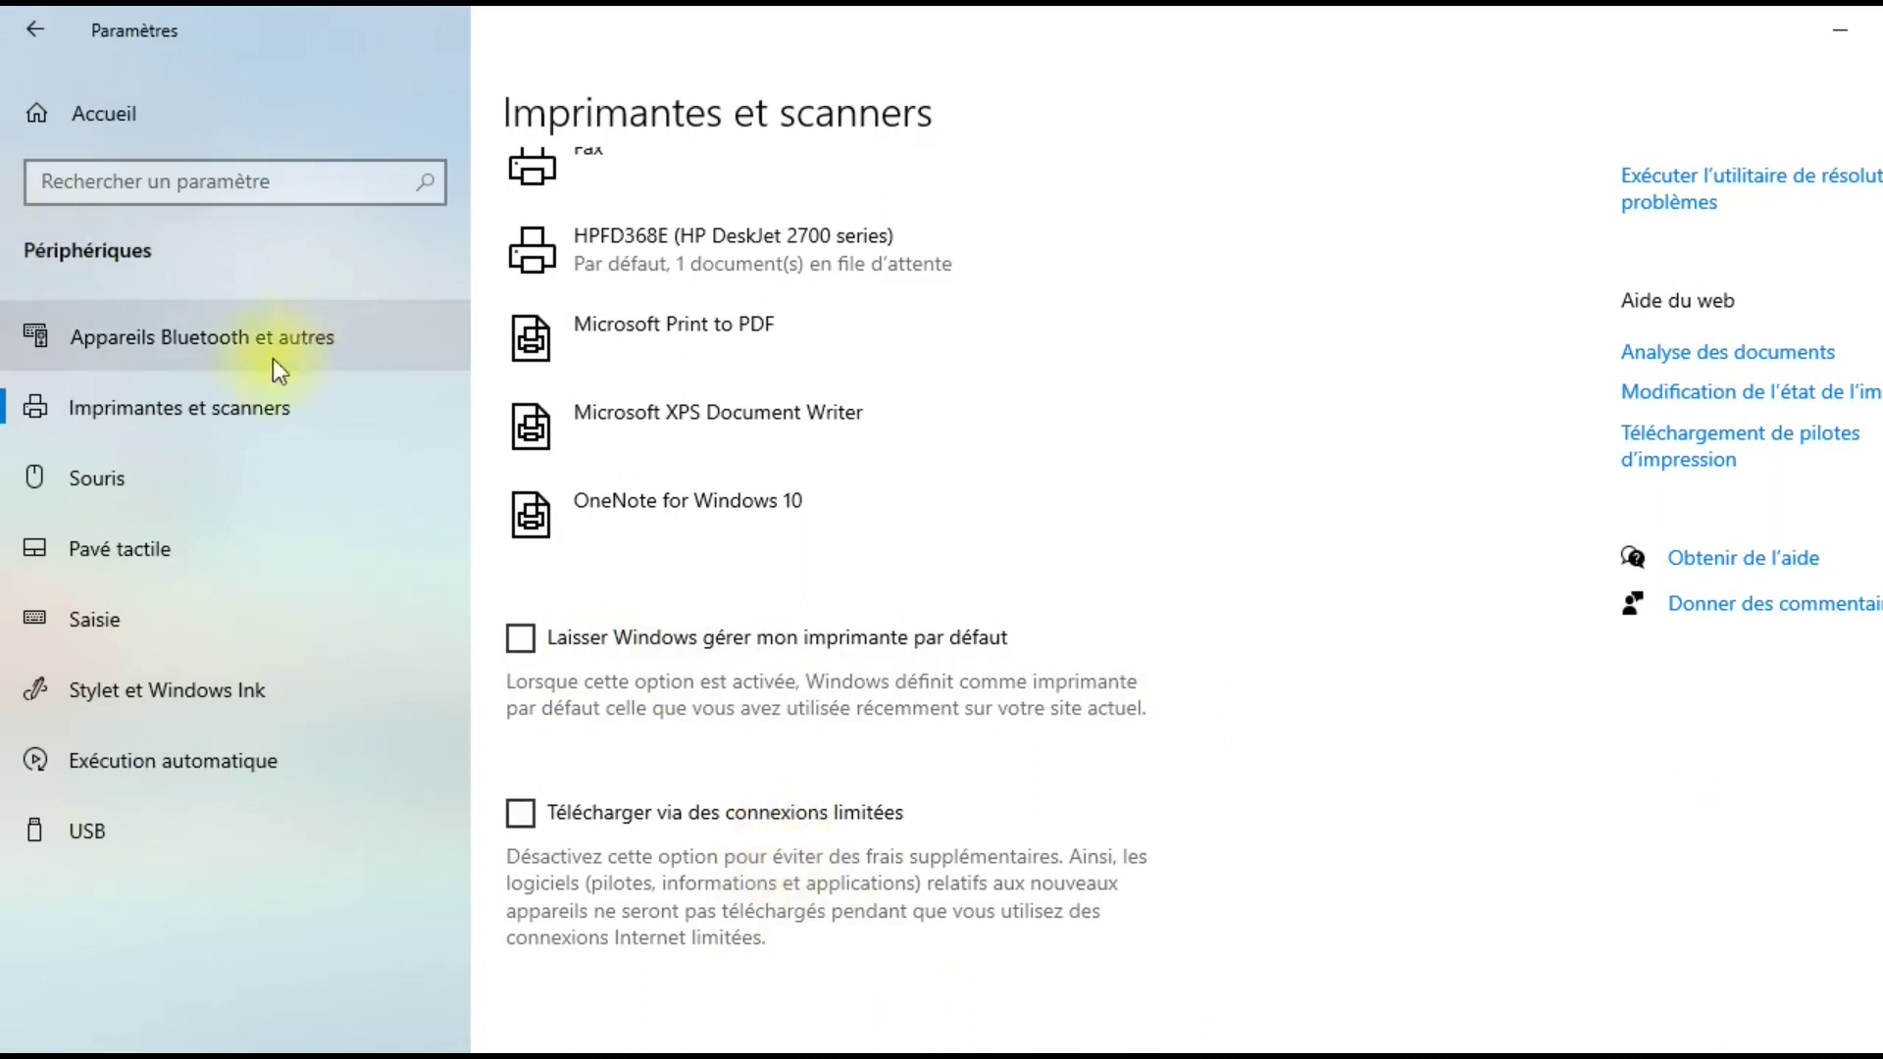
- Go to the Souris settings and choose Gauche as the primary mouse button
click(200, 467)
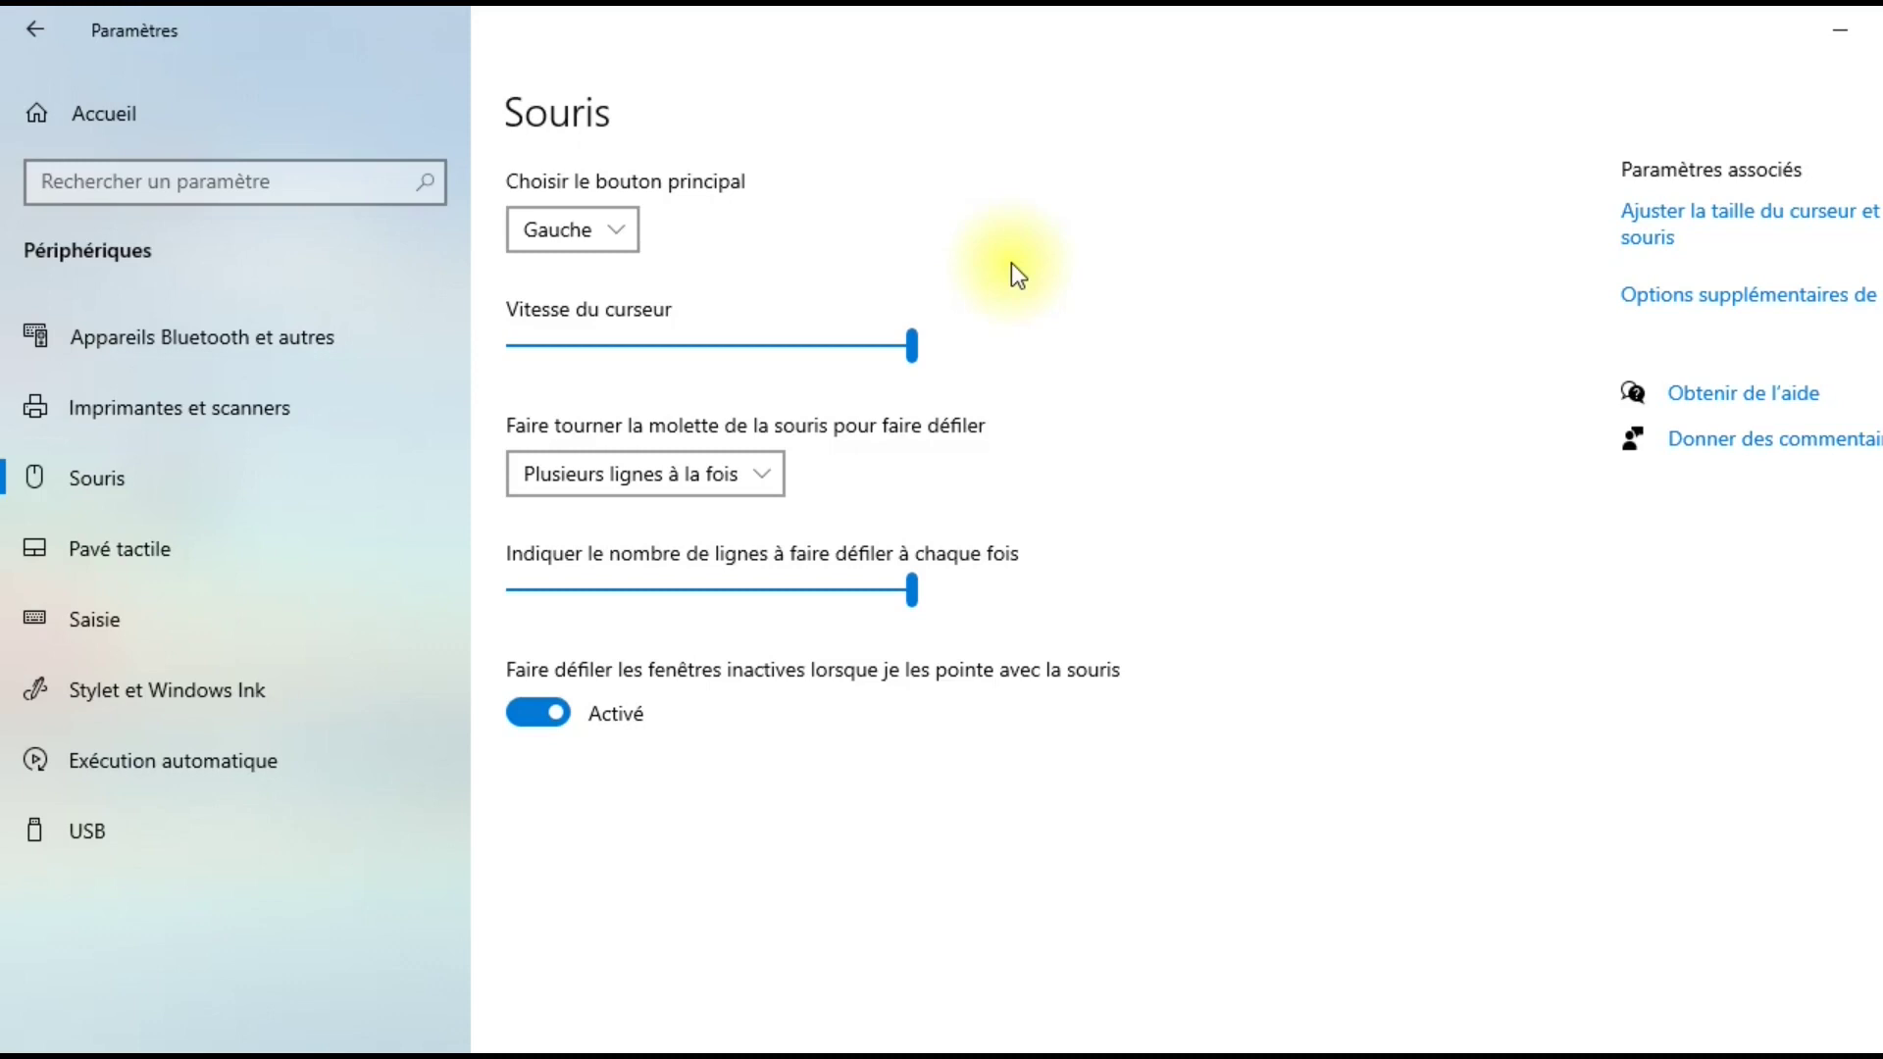
click(572, 232)
click(575, 228)
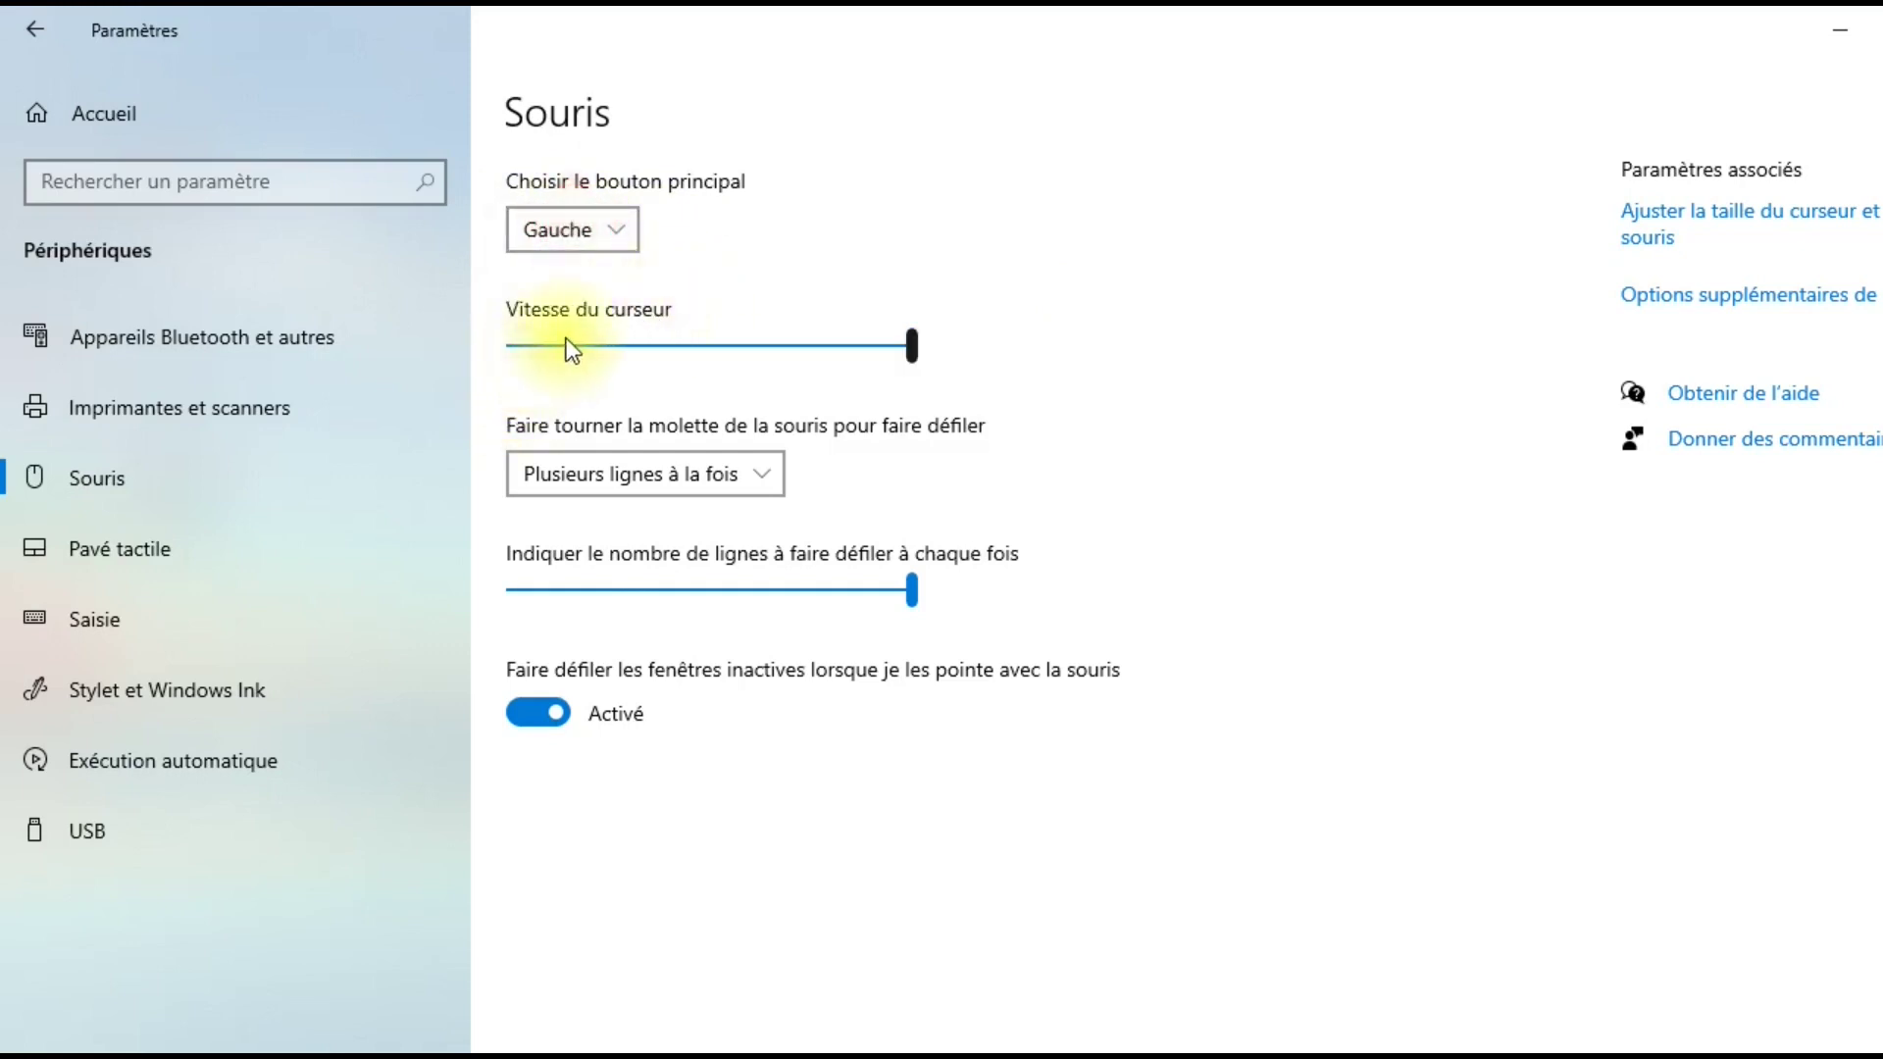
- Try the cursor speed at 19, at its minimum and at 9, and restore it to the maximum
click(916, 355)
drag(910, 355, 886, 355)
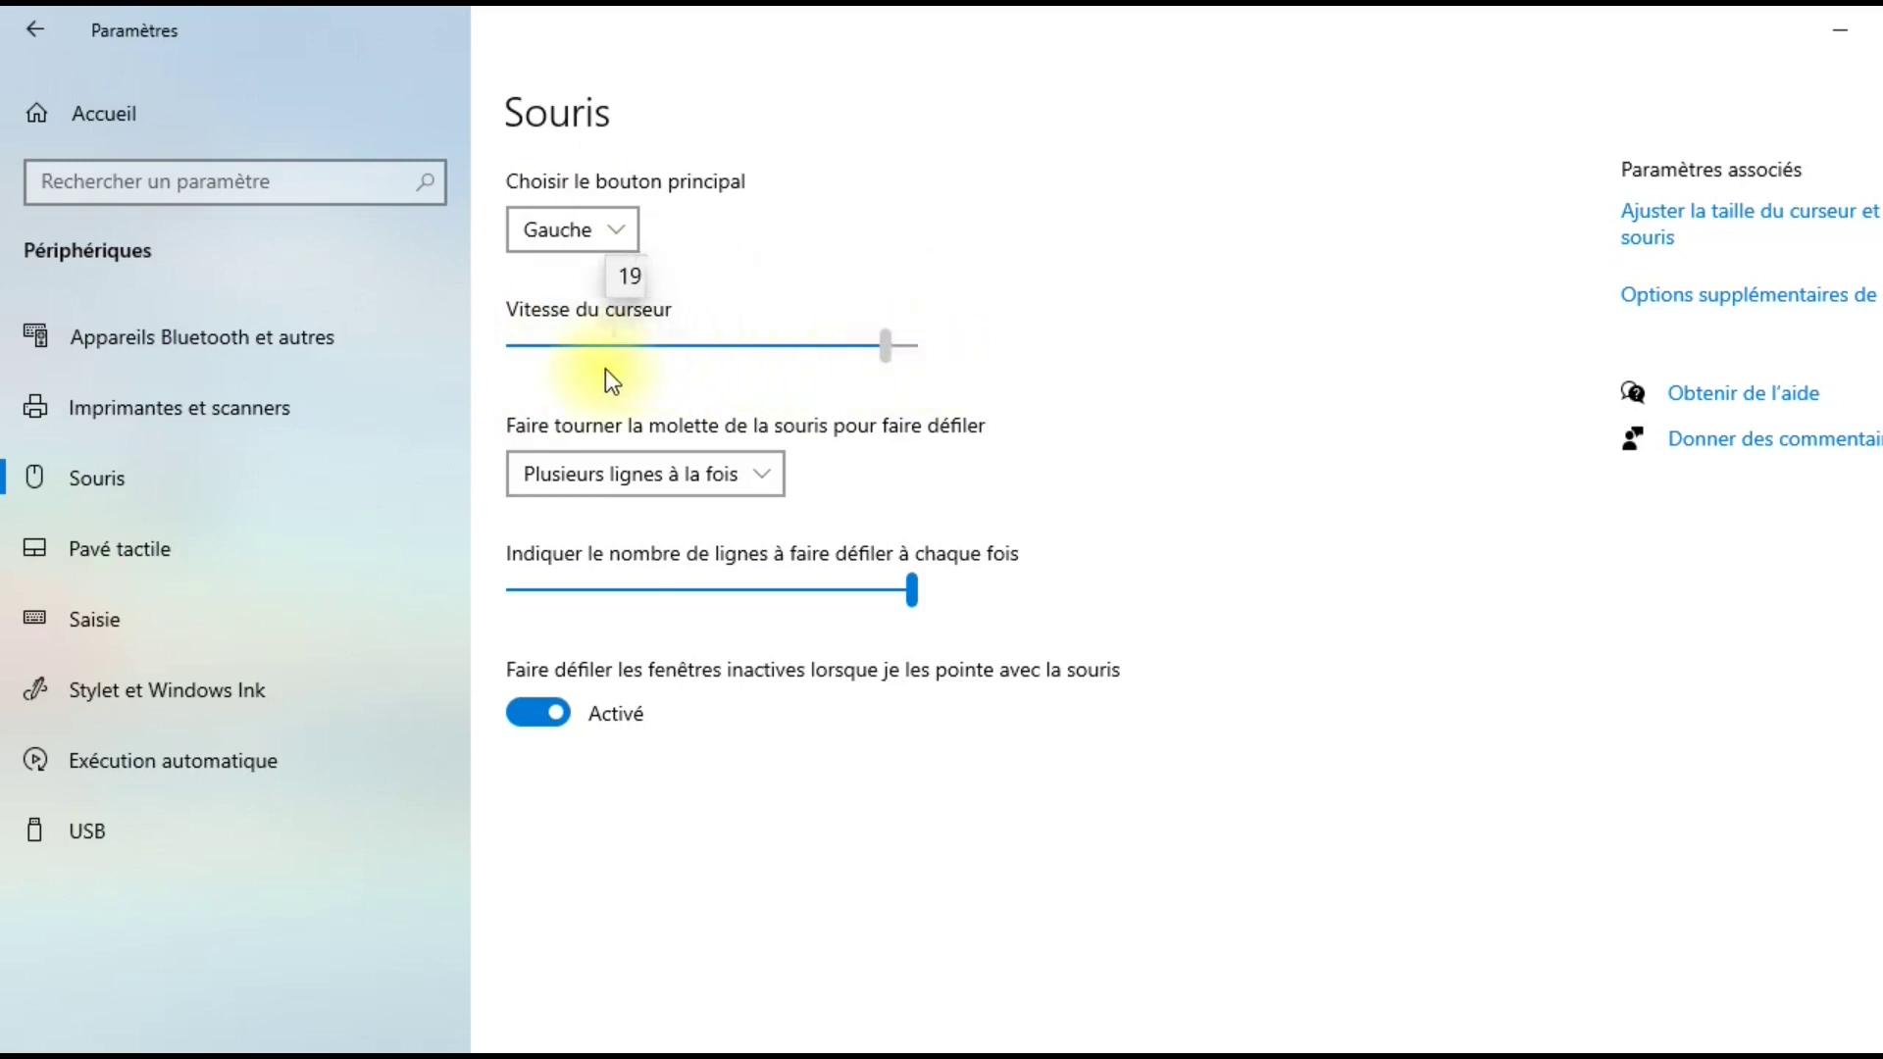
drag(604, 368, 496, 359)
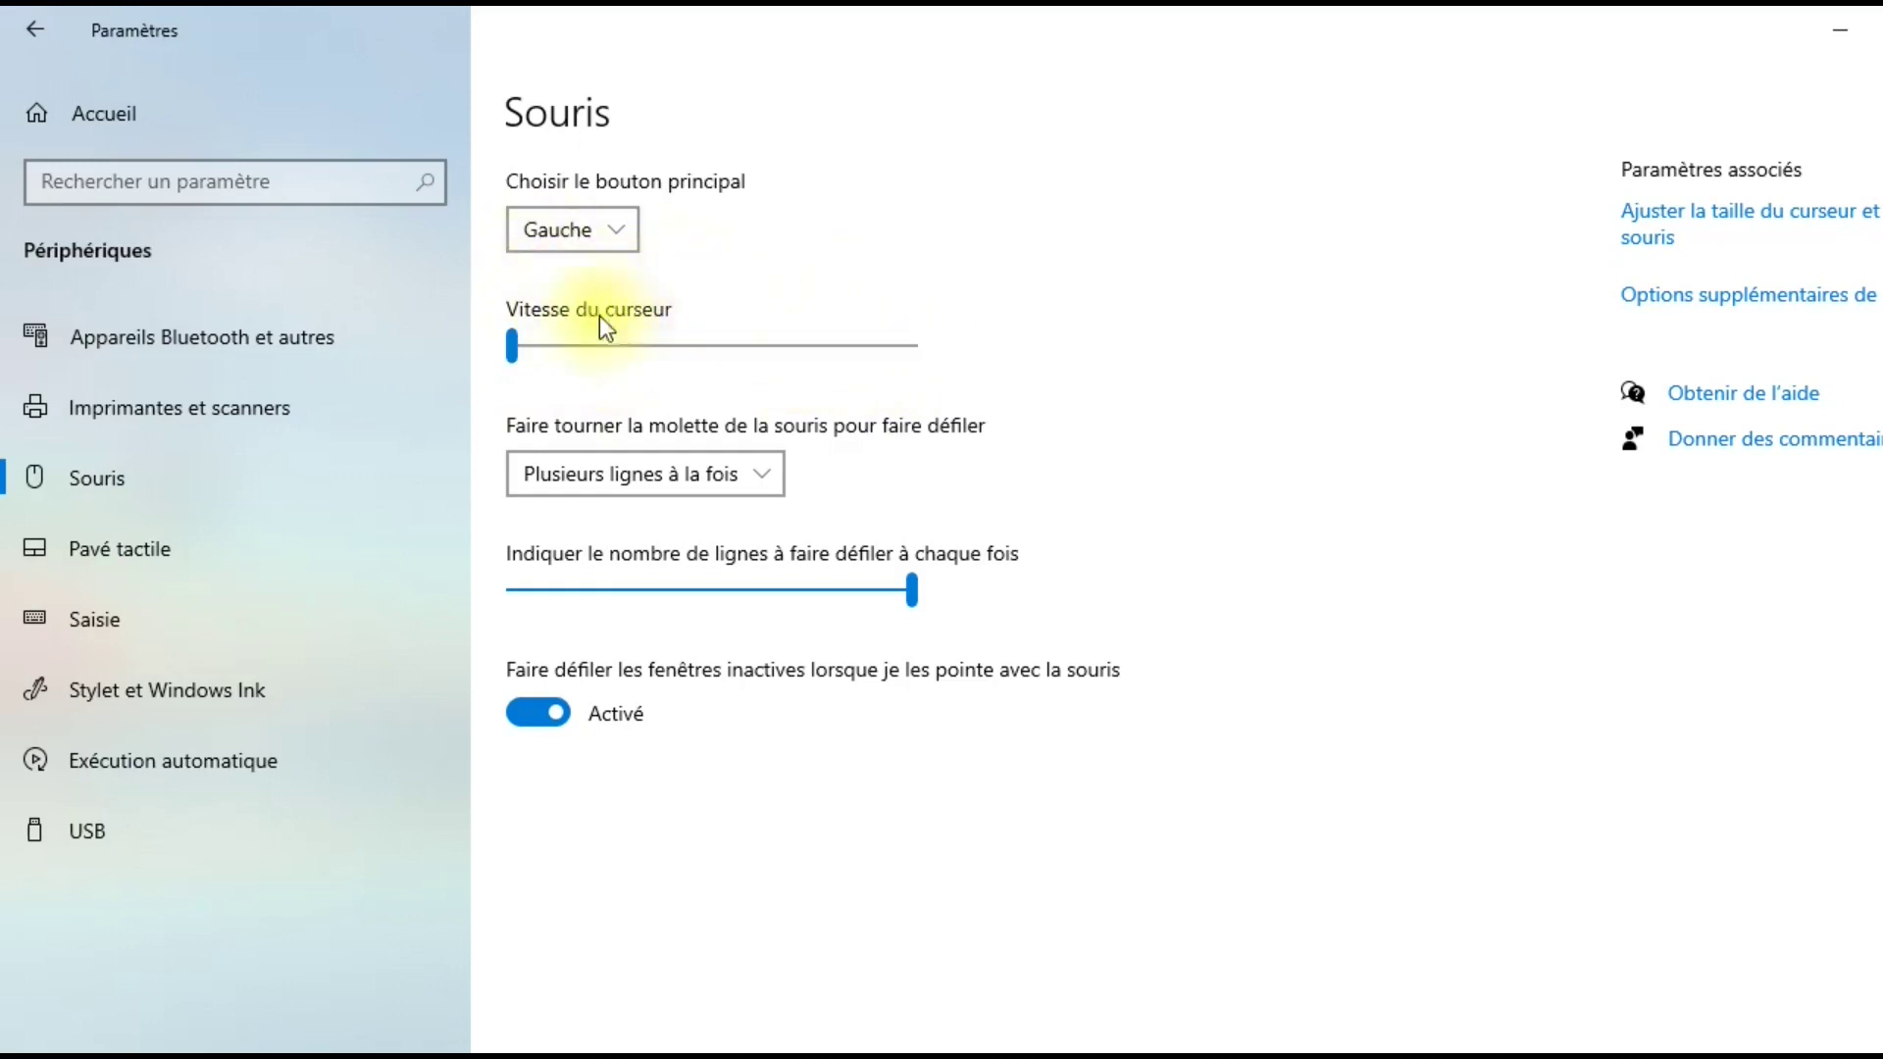
click(681, 349)
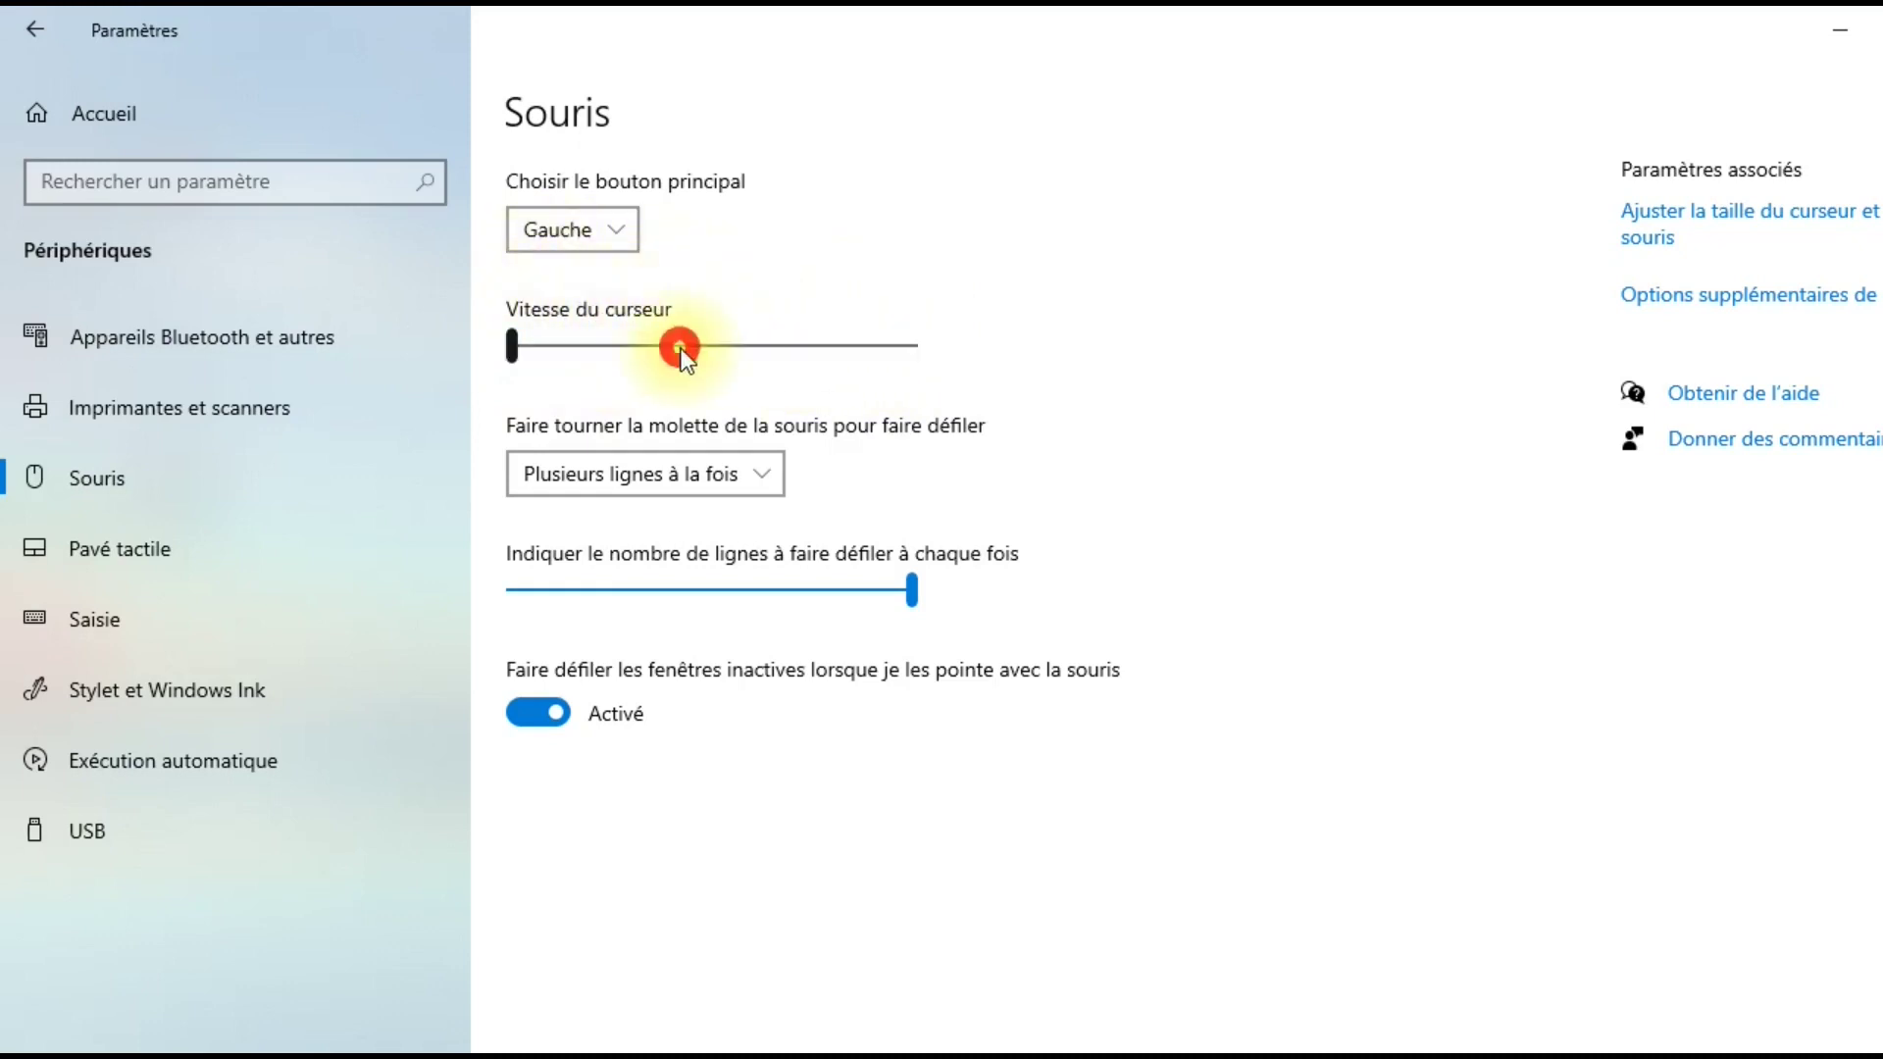
click(675, 346)
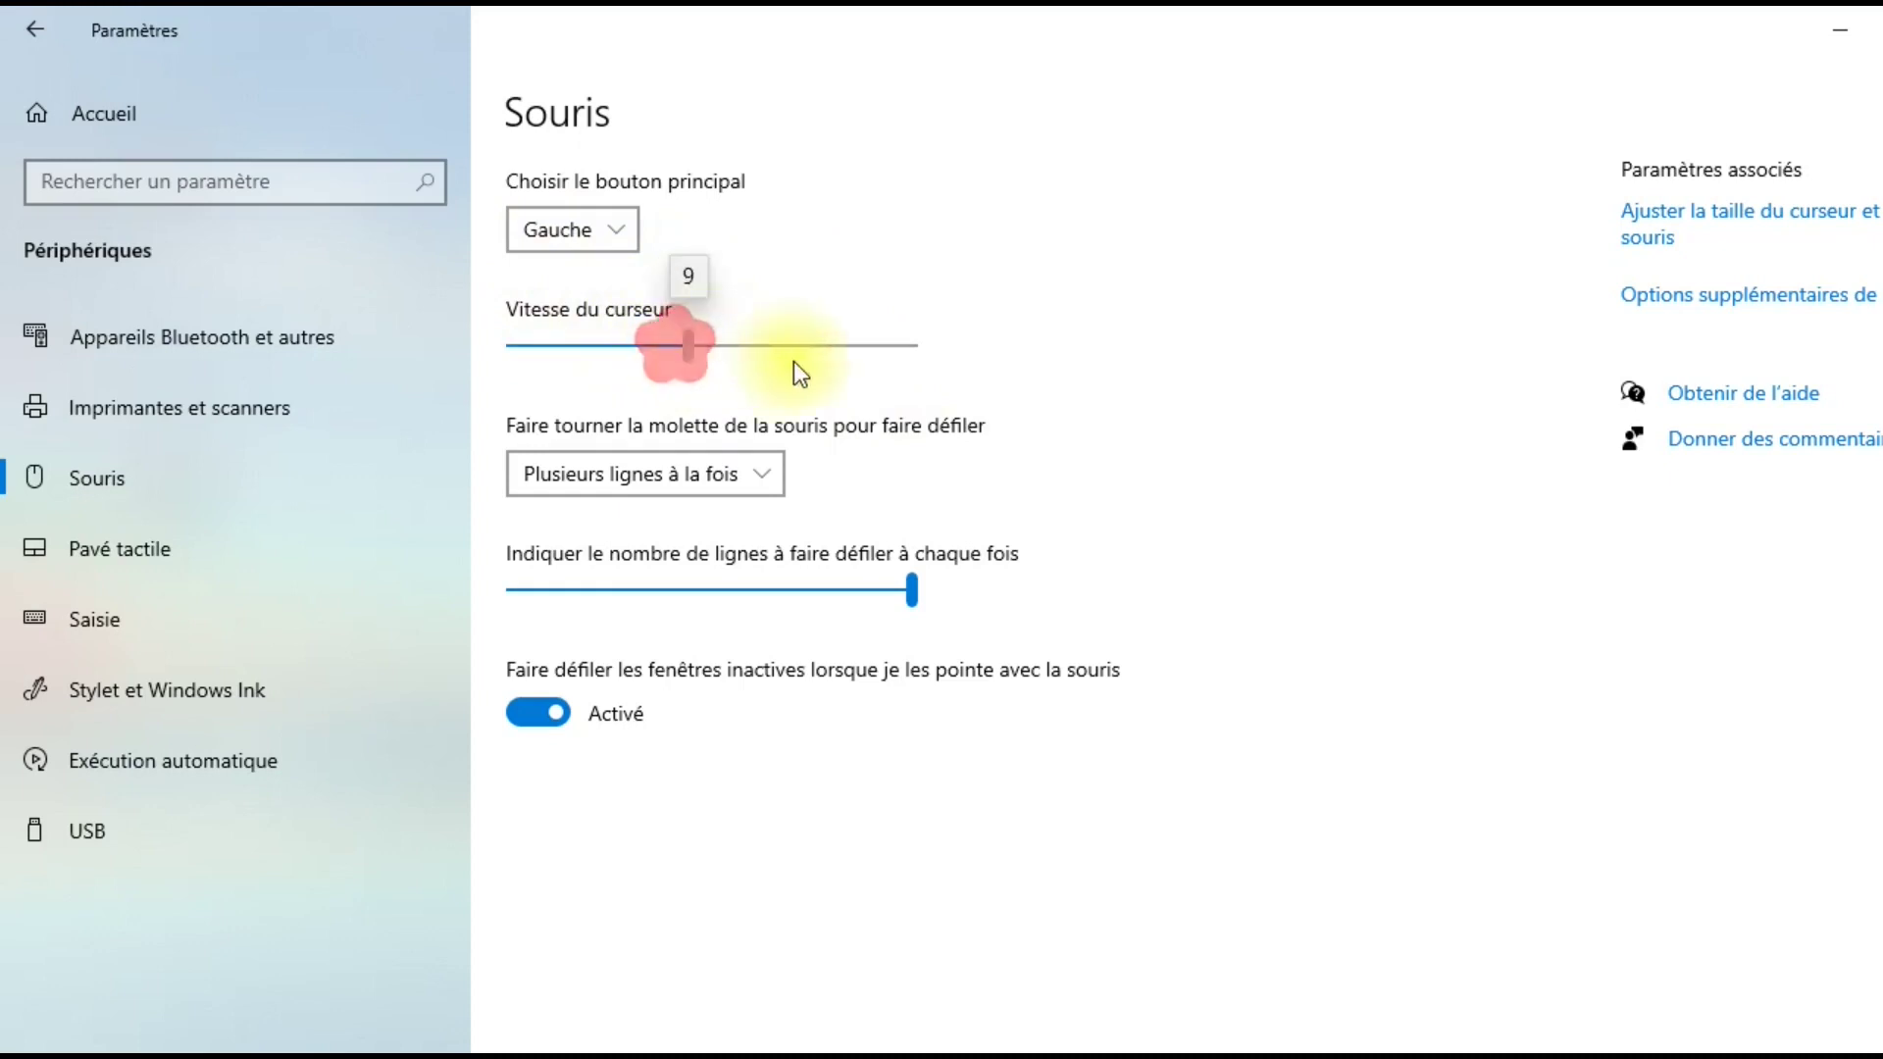
scroll(932, 340, up, 1)
scroll(961, 351, up, 10)
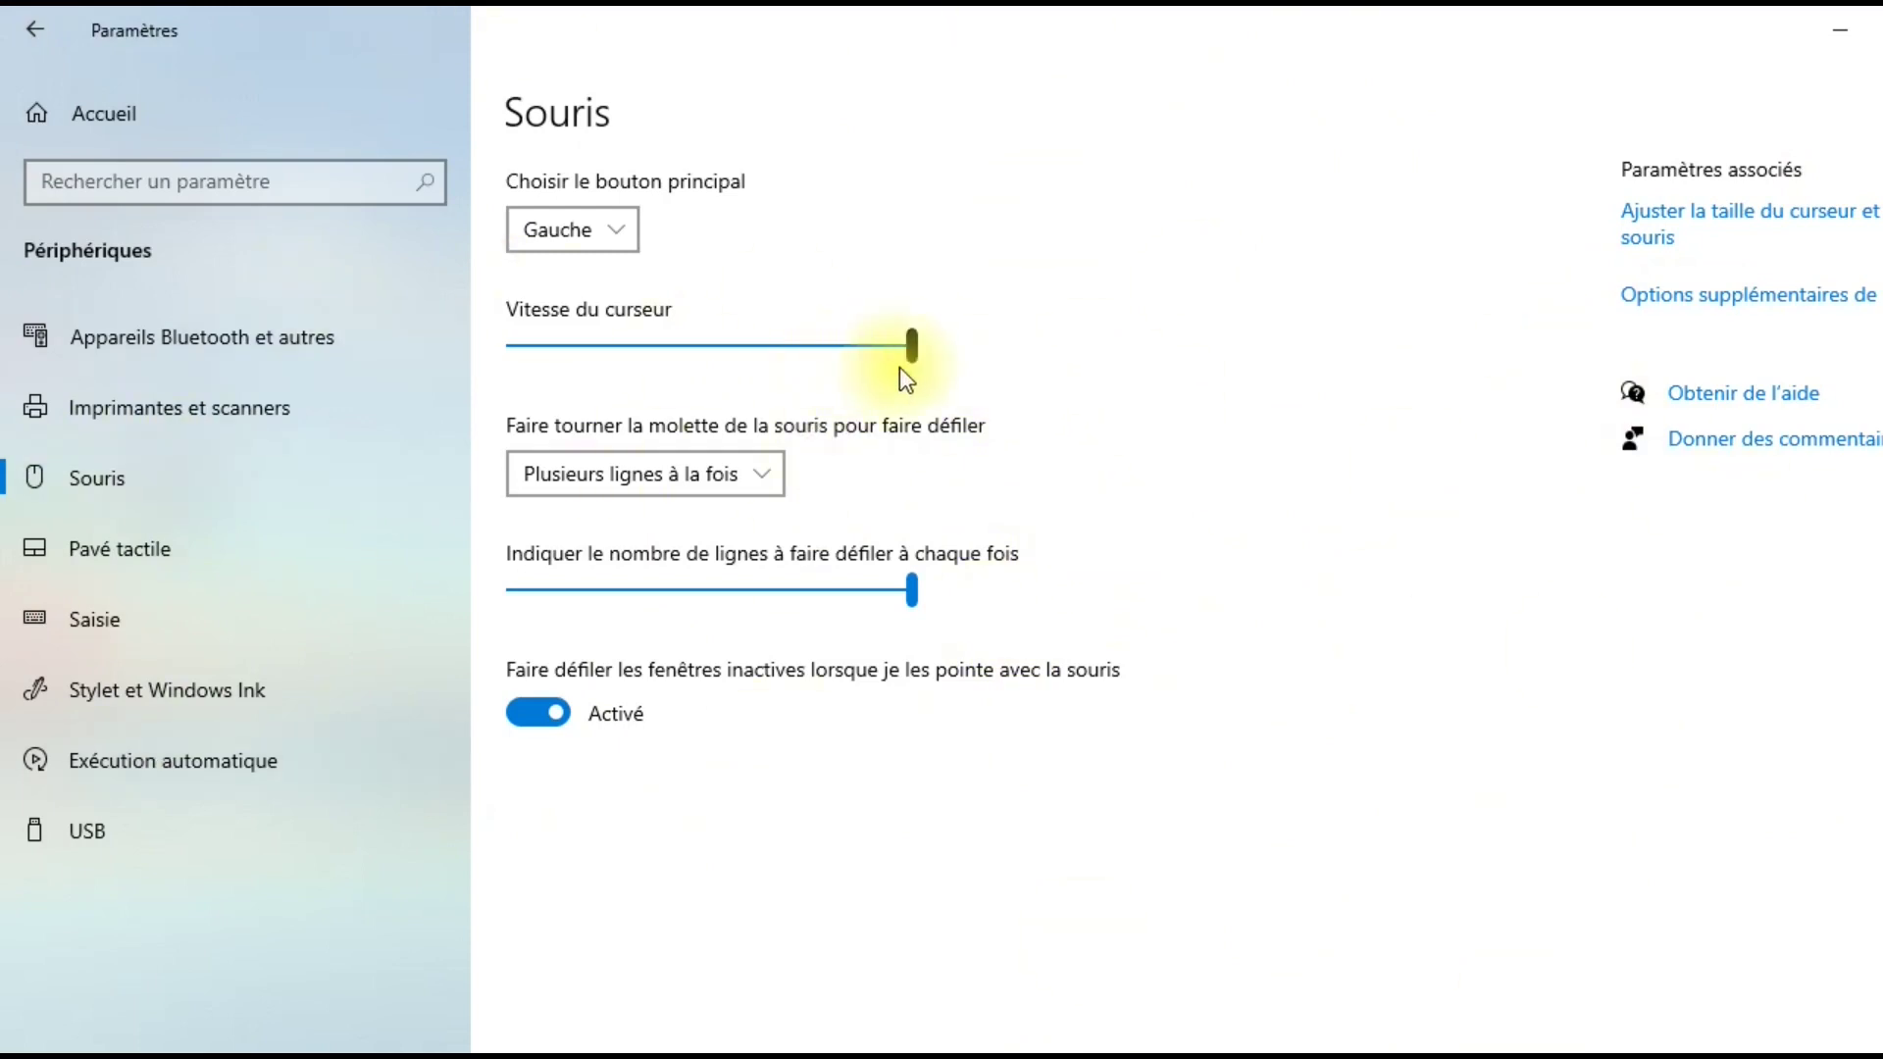
click(912, 346)
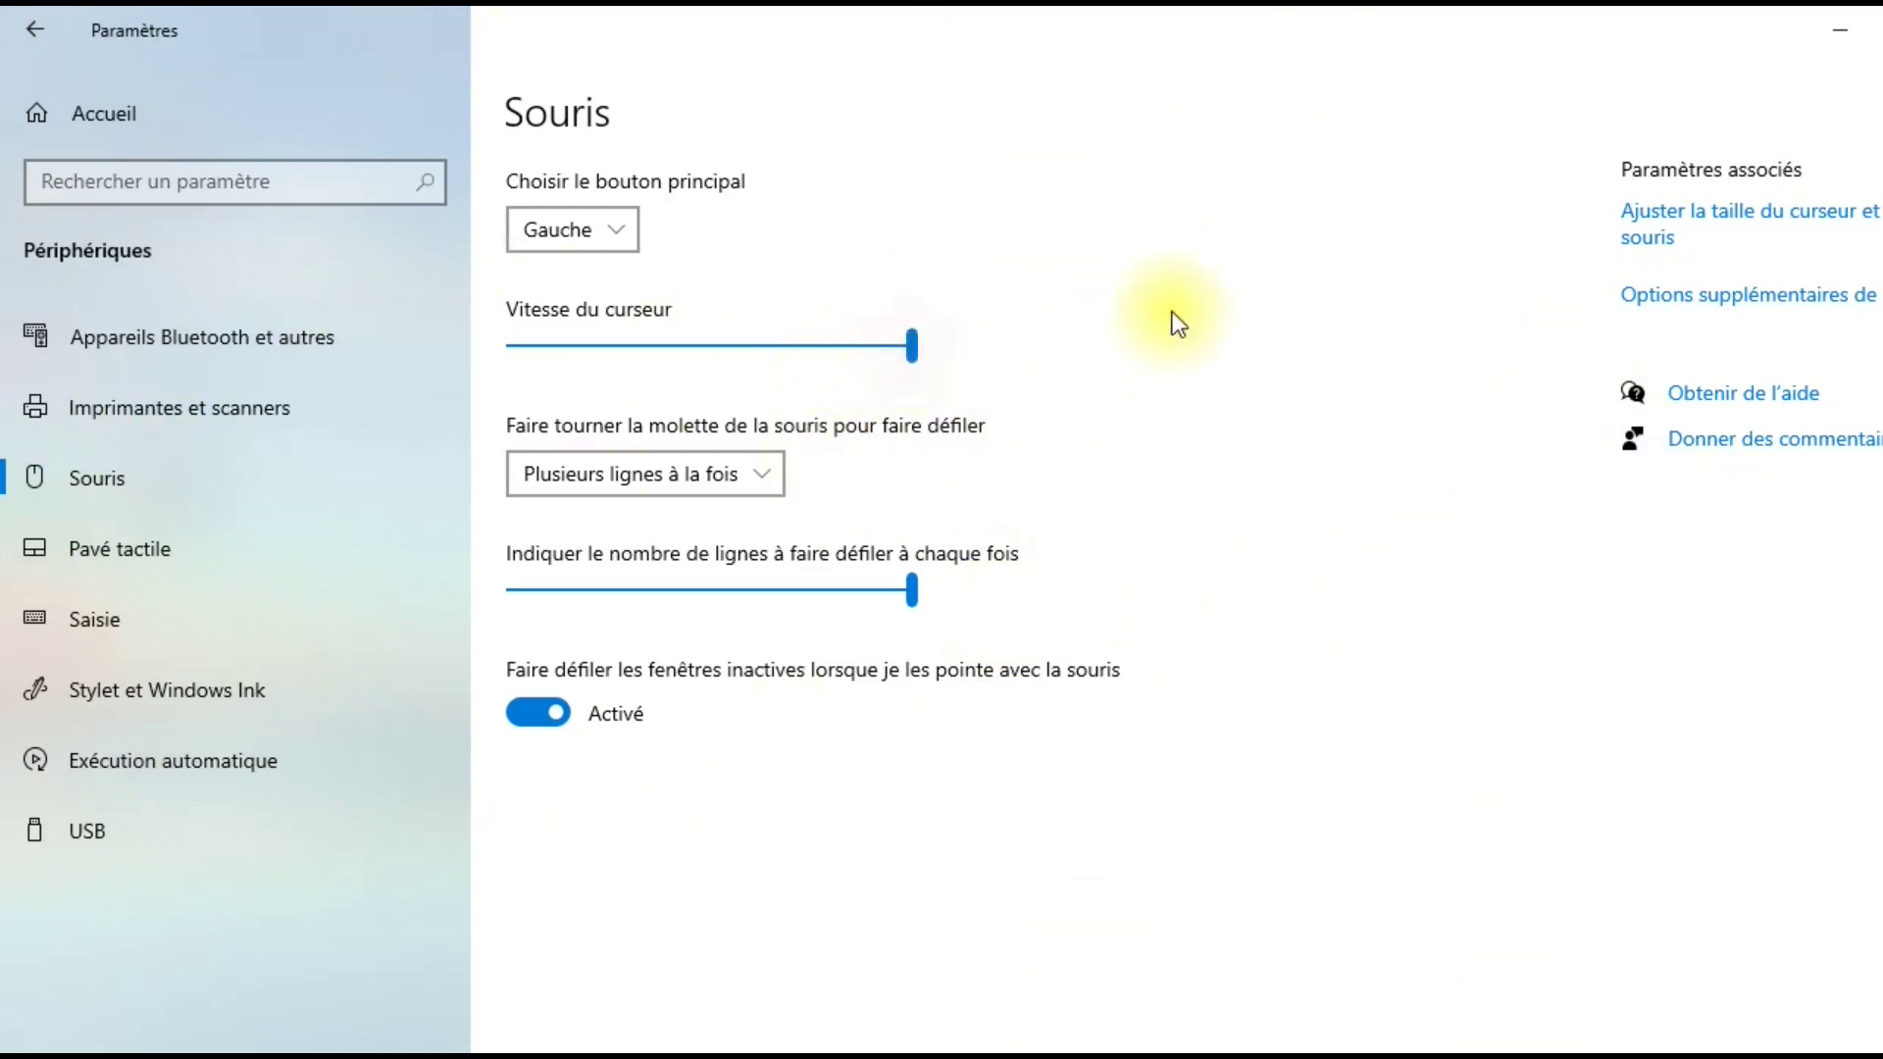
click(914, 349)
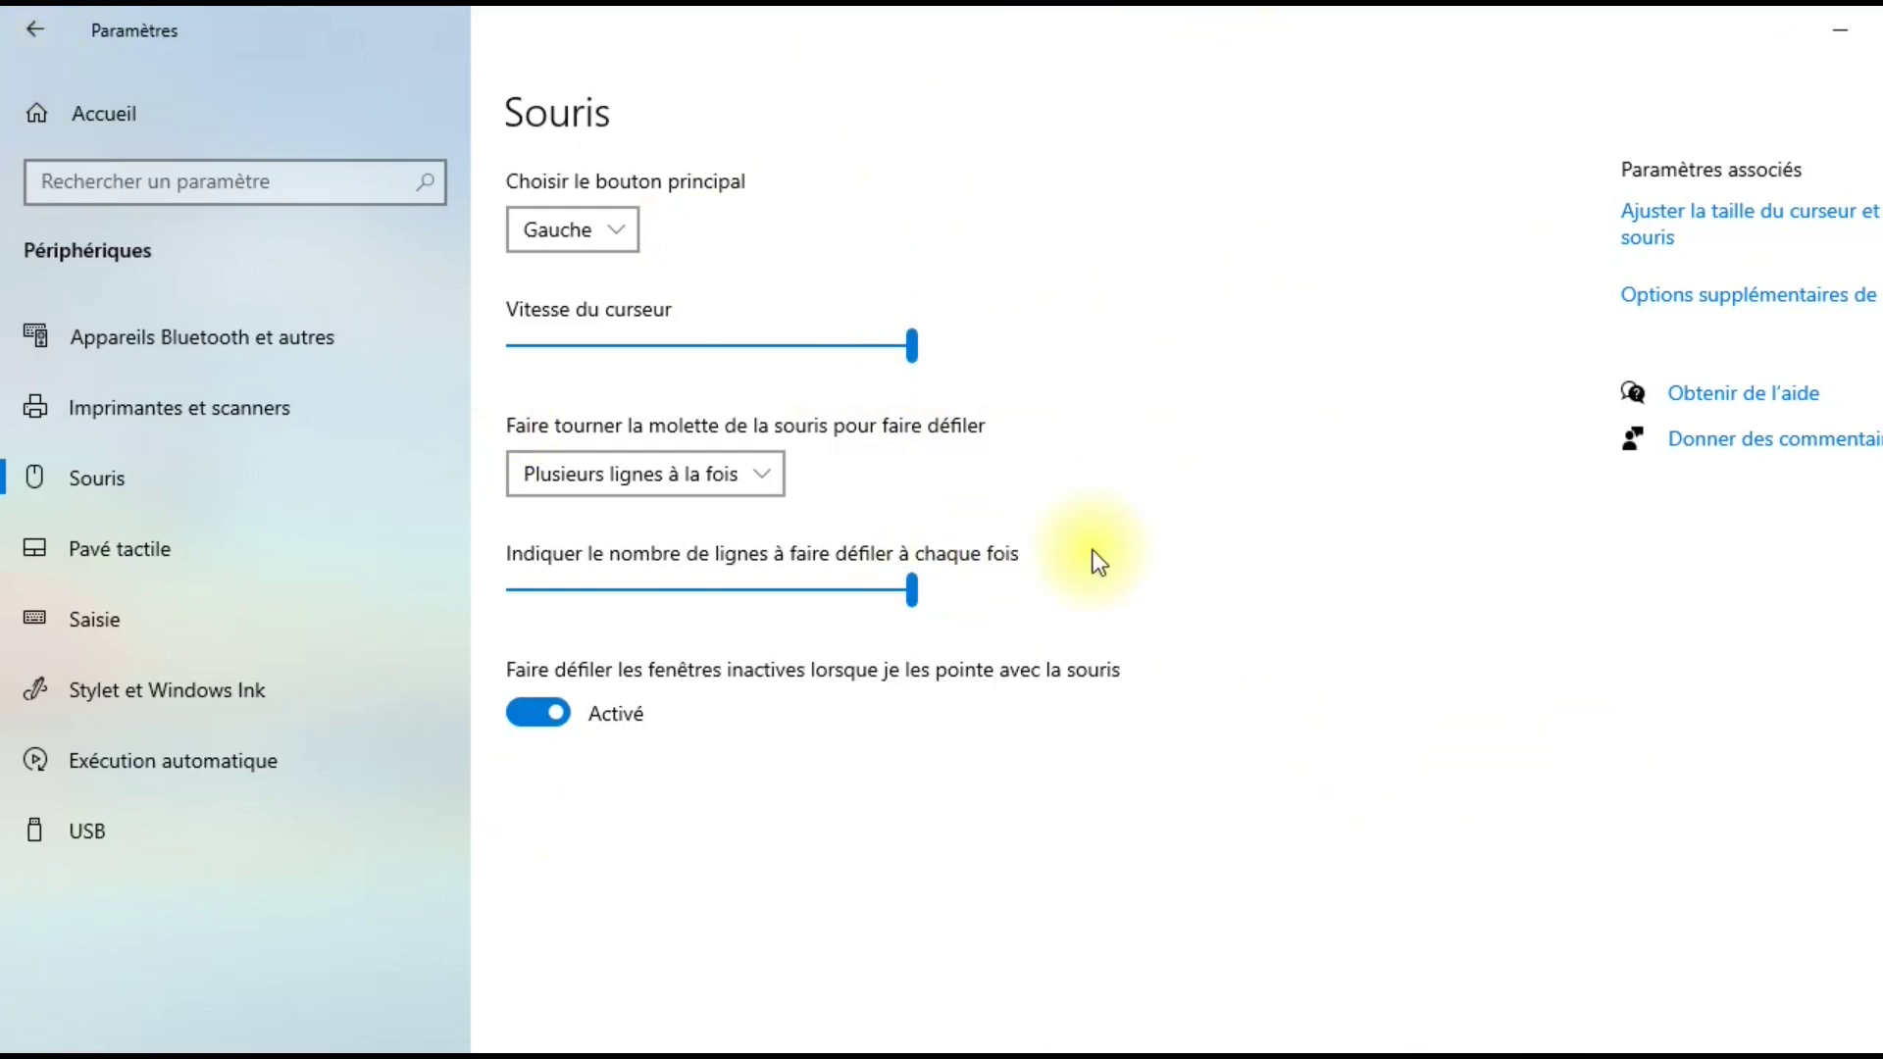
- View the scrolling options for the mouse wheel, keeping "Plusieurs lignes à la fois"
click(646, 485)
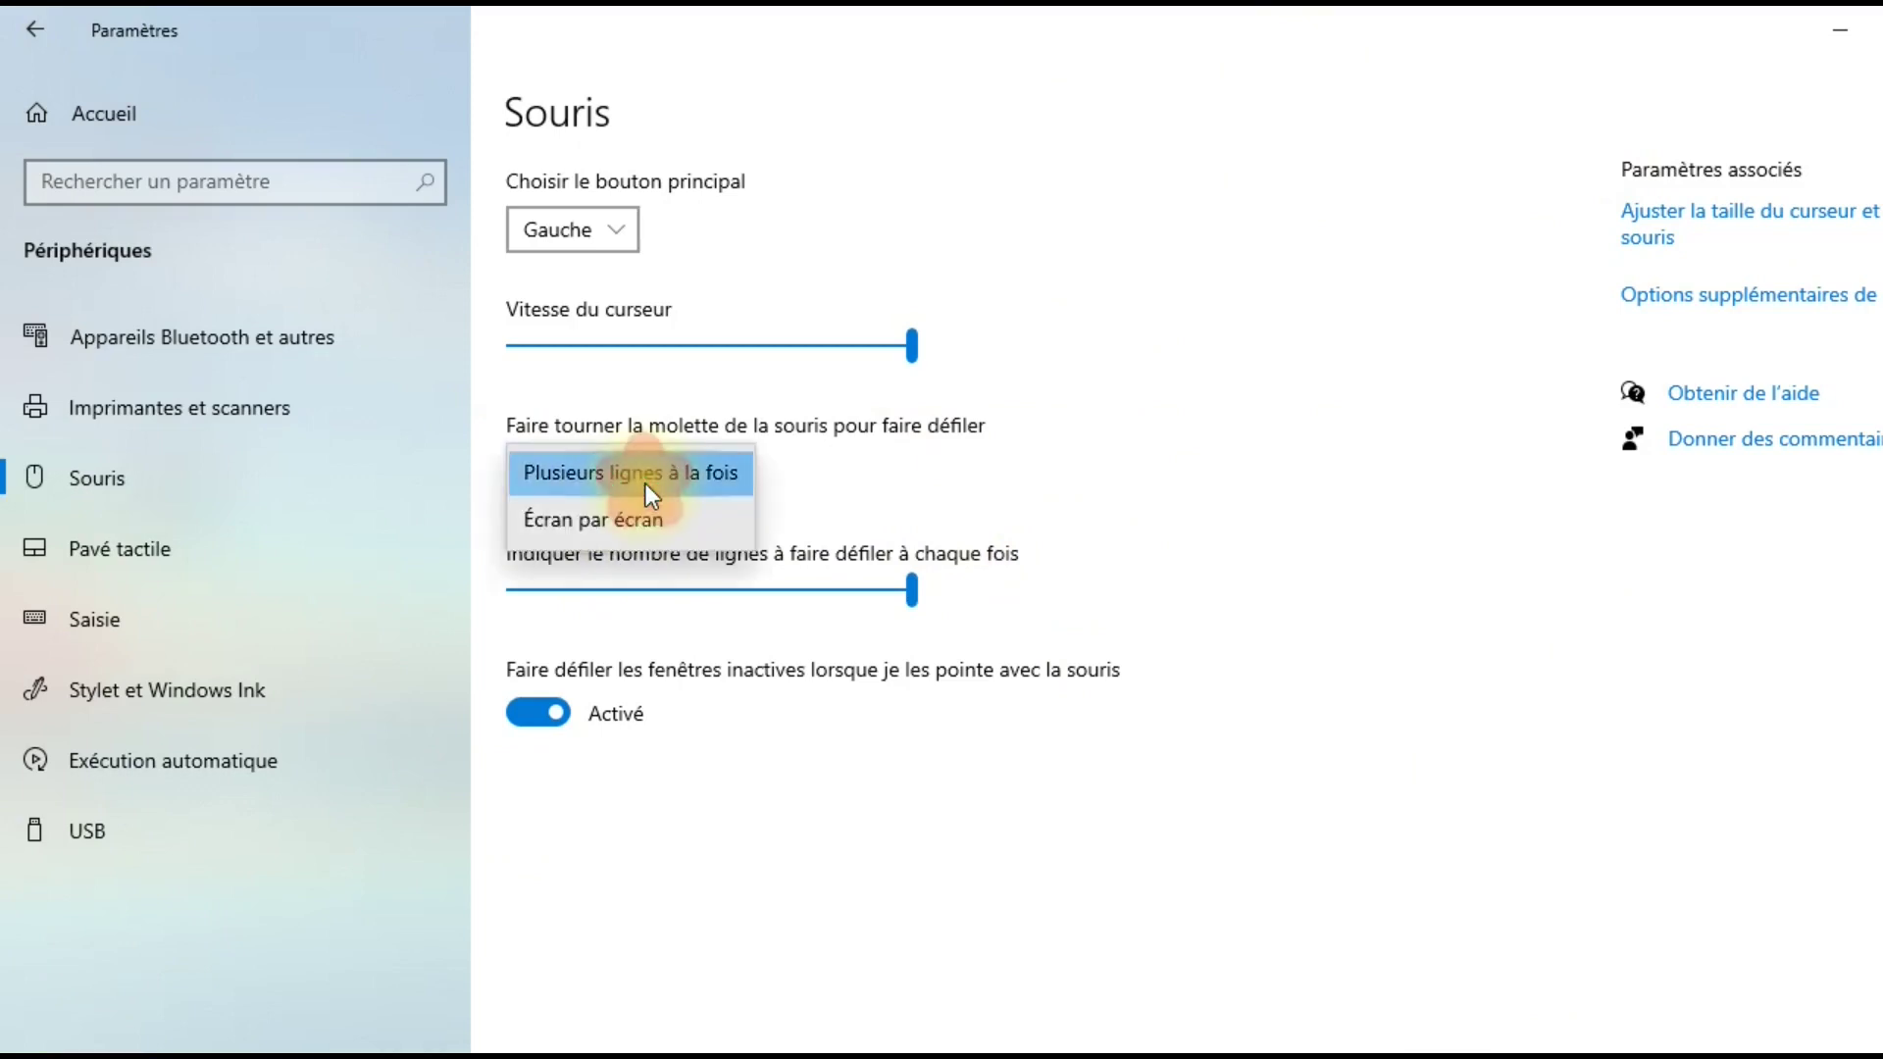
click(646, 484)
click(646, 484)
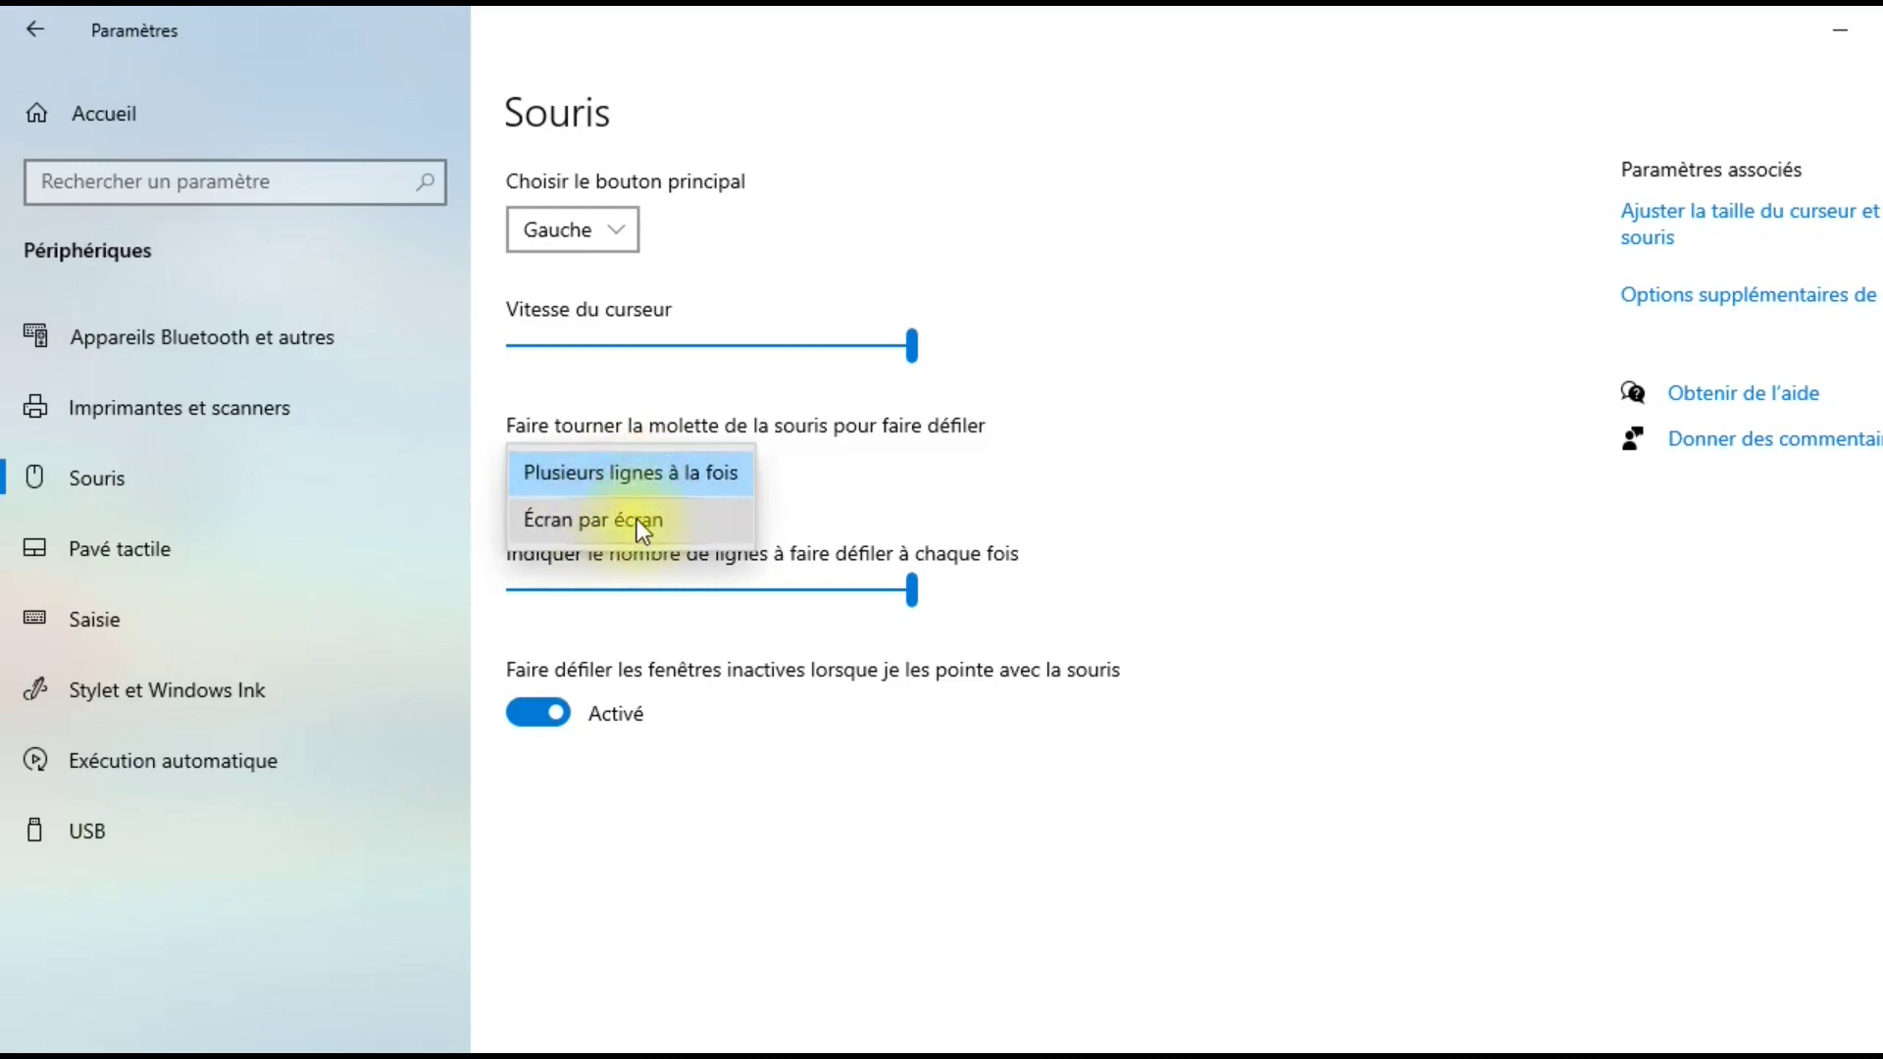
click(1084, 522)
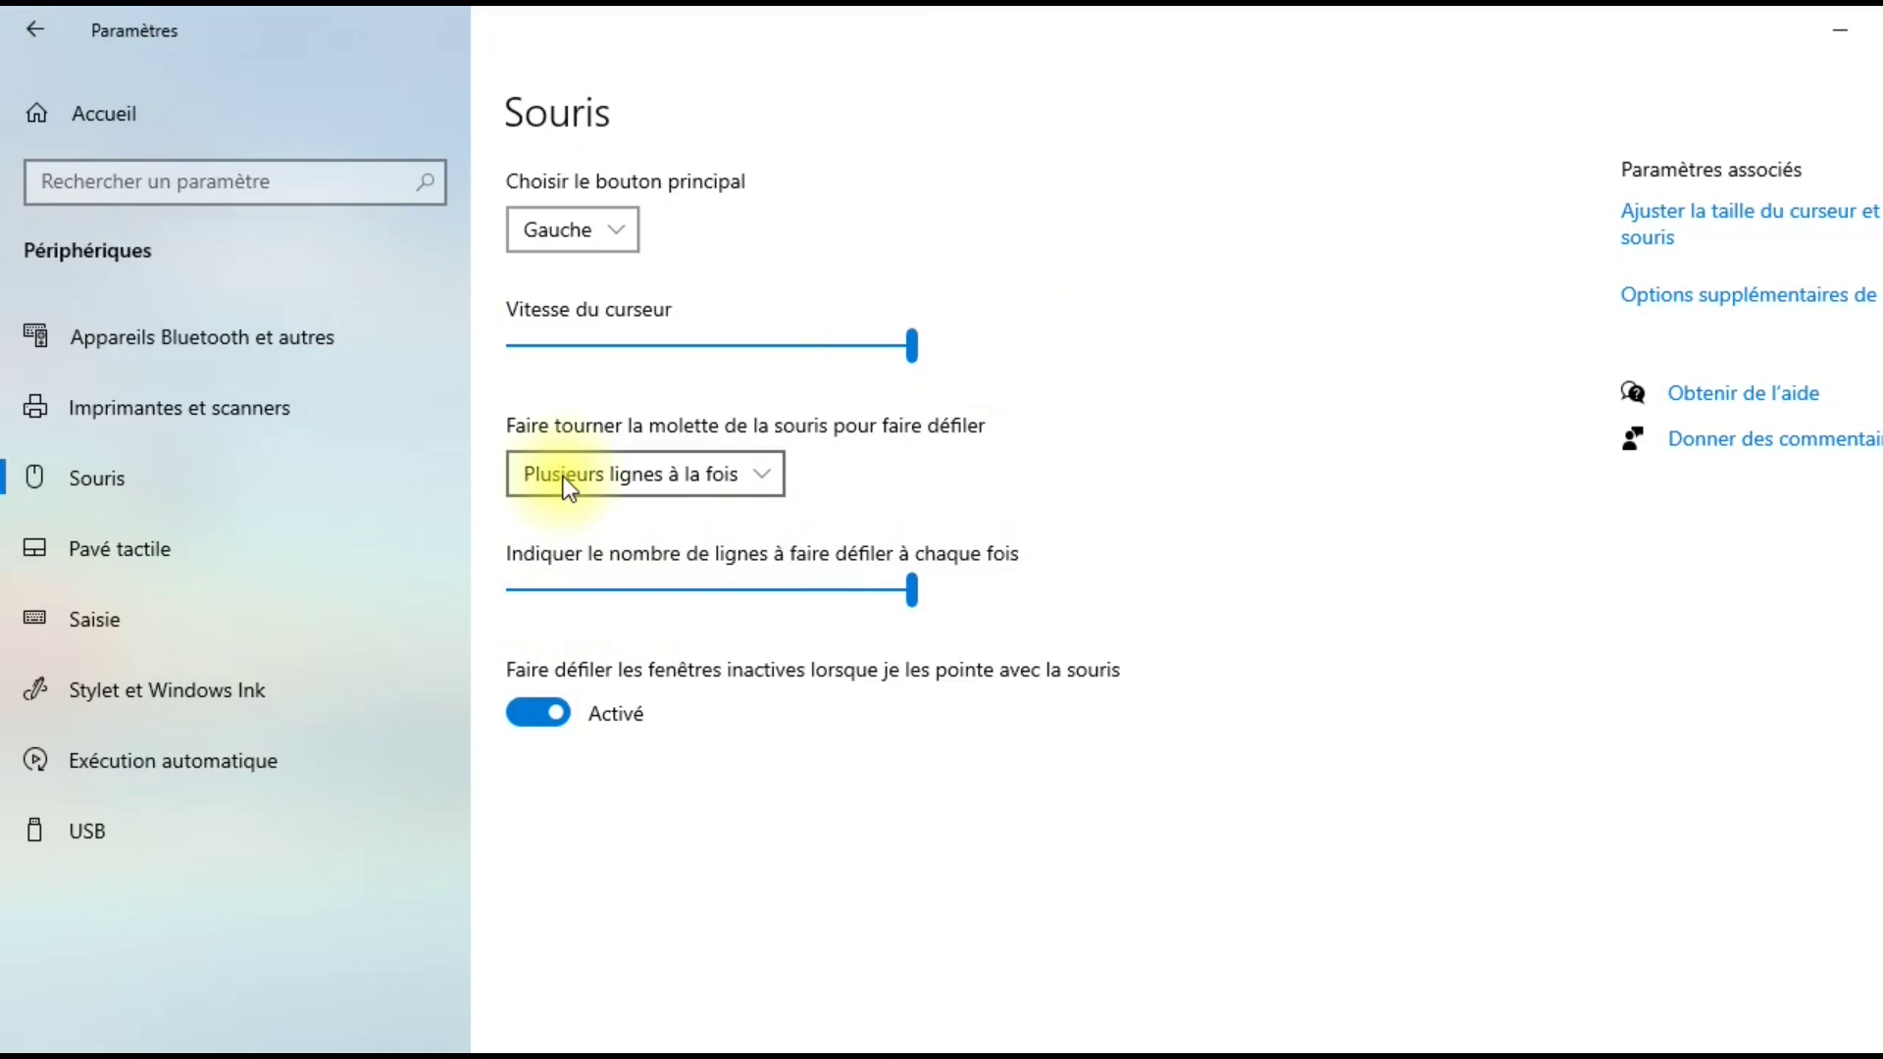
- Try about half the maximum number of lines scrolled each time, and restore it to the maximum
mouse_move(912, 604)
mouse_down()
mouse_move(994, 628)
mouse_move(1244, 631)
mouse_move(1226, 632)
mouse_up()
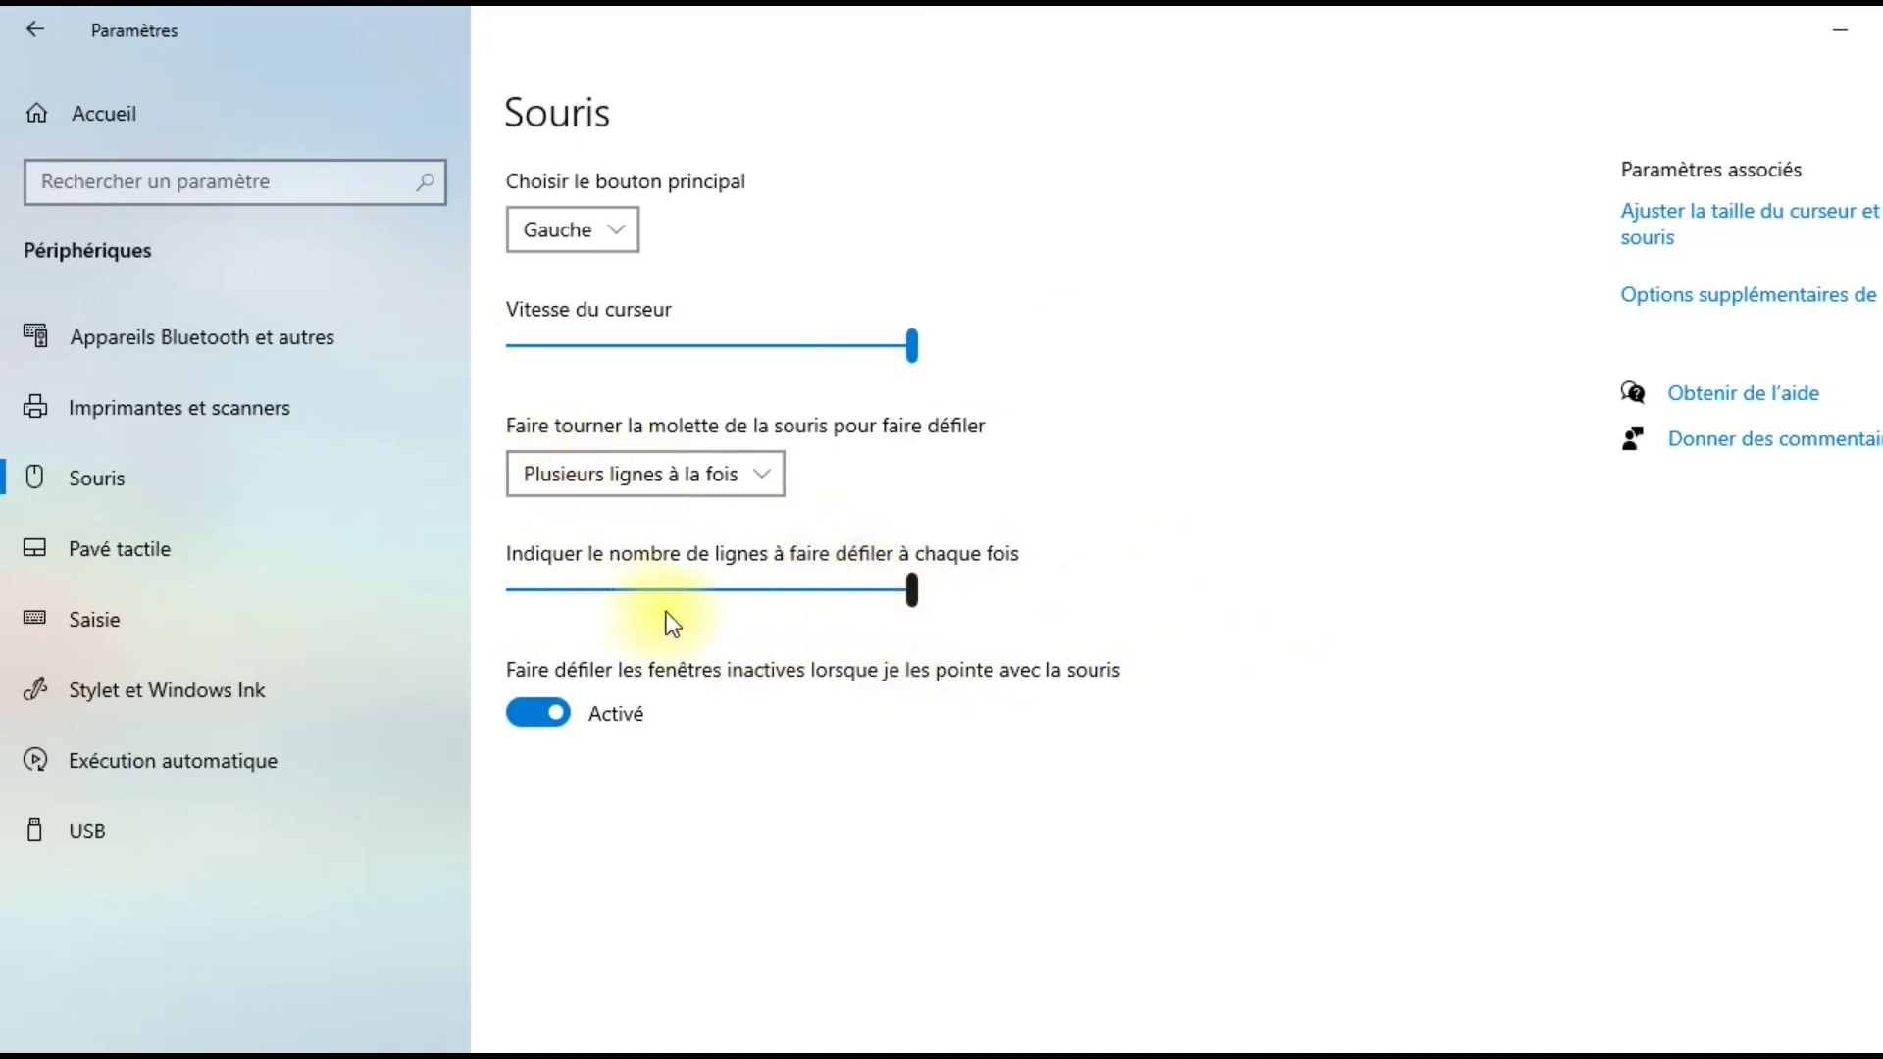
click(717, 591)
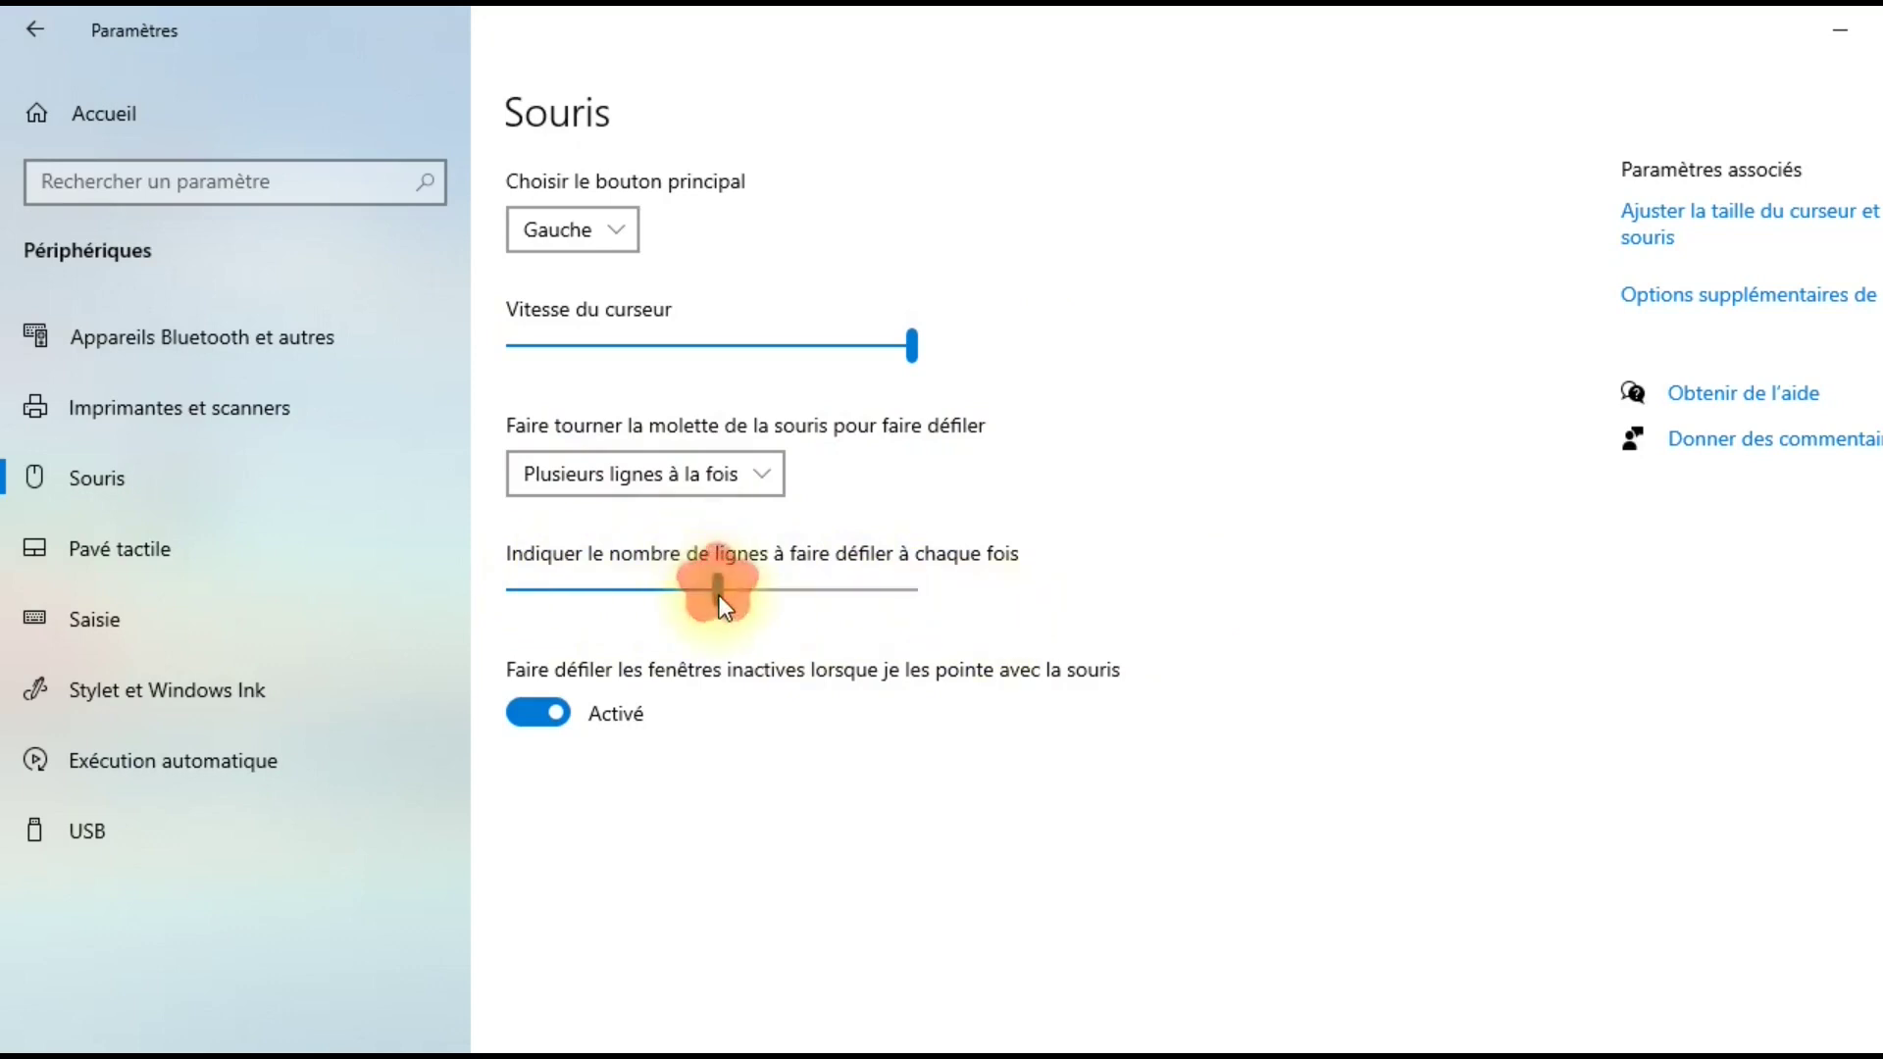
drag(719, 592, 1807, 694)
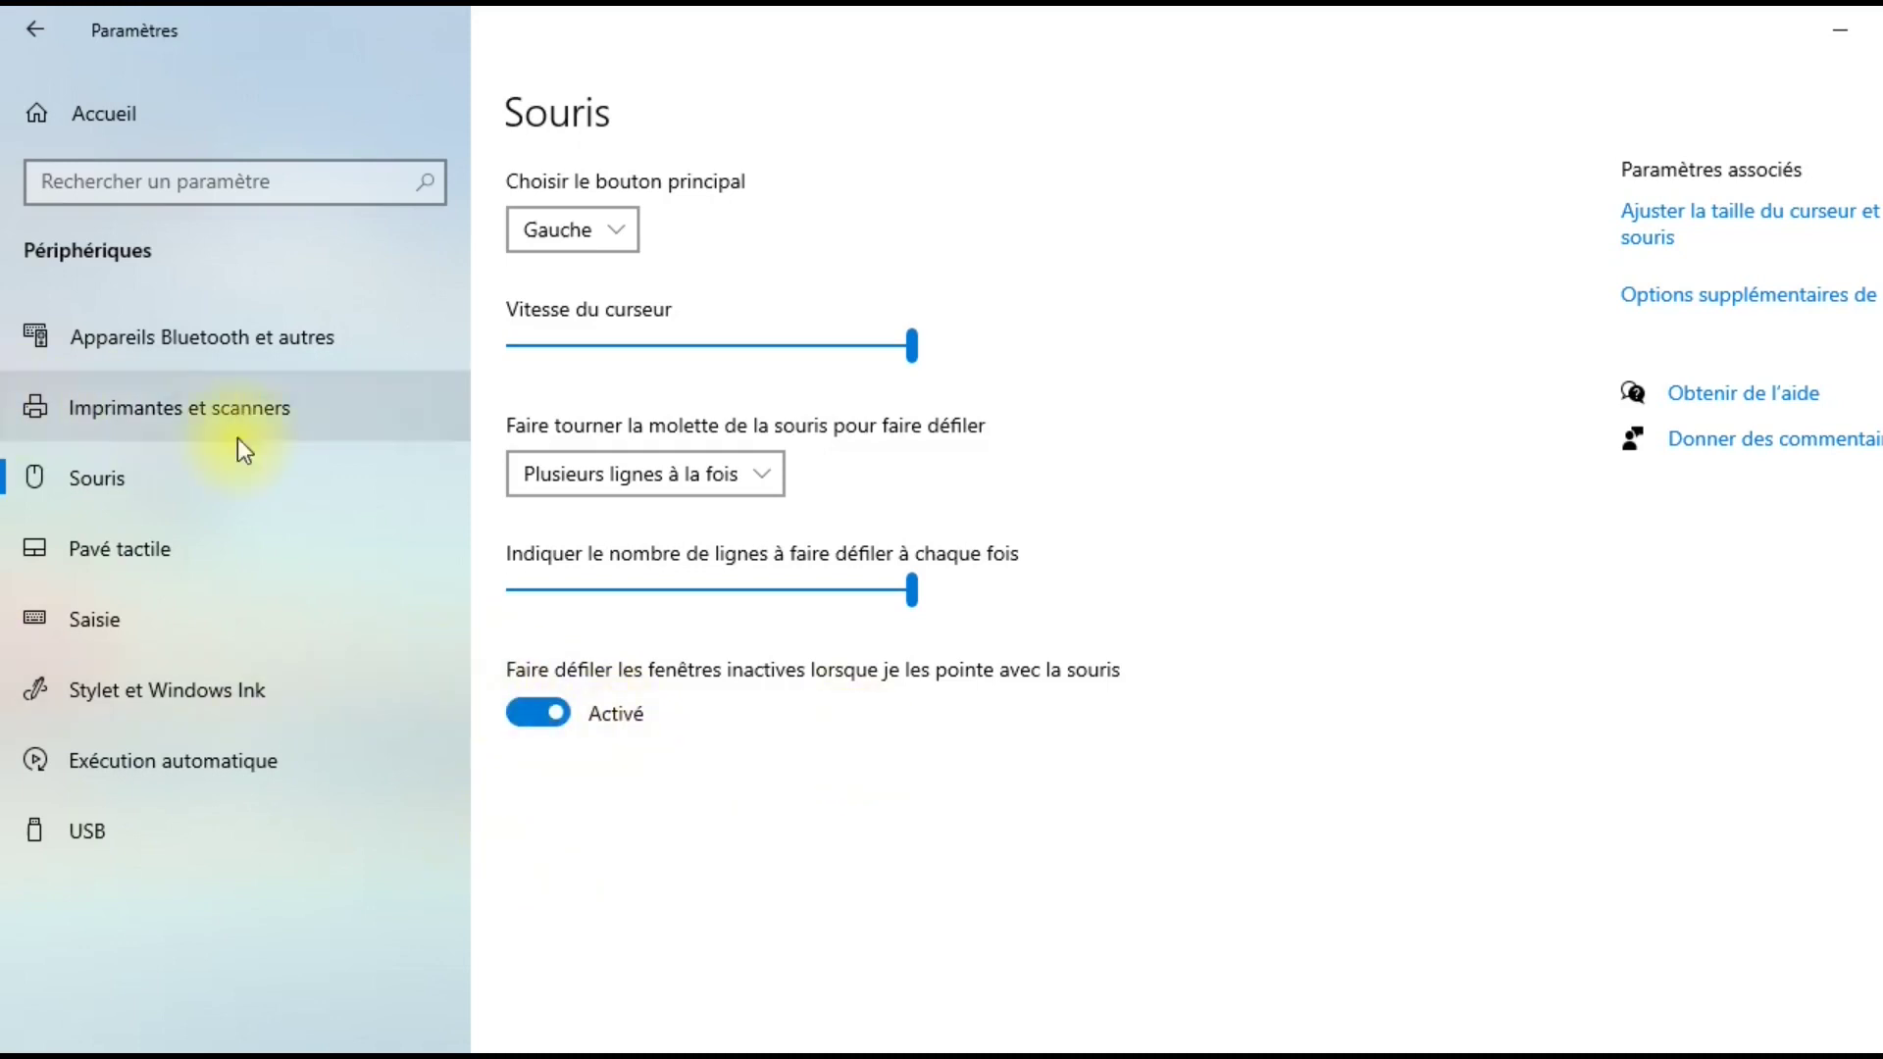
- In the Pavé tactile settings, choose "Plus haut niveau de sensibilité" as the touchpad sensitivity
click(267, 542)
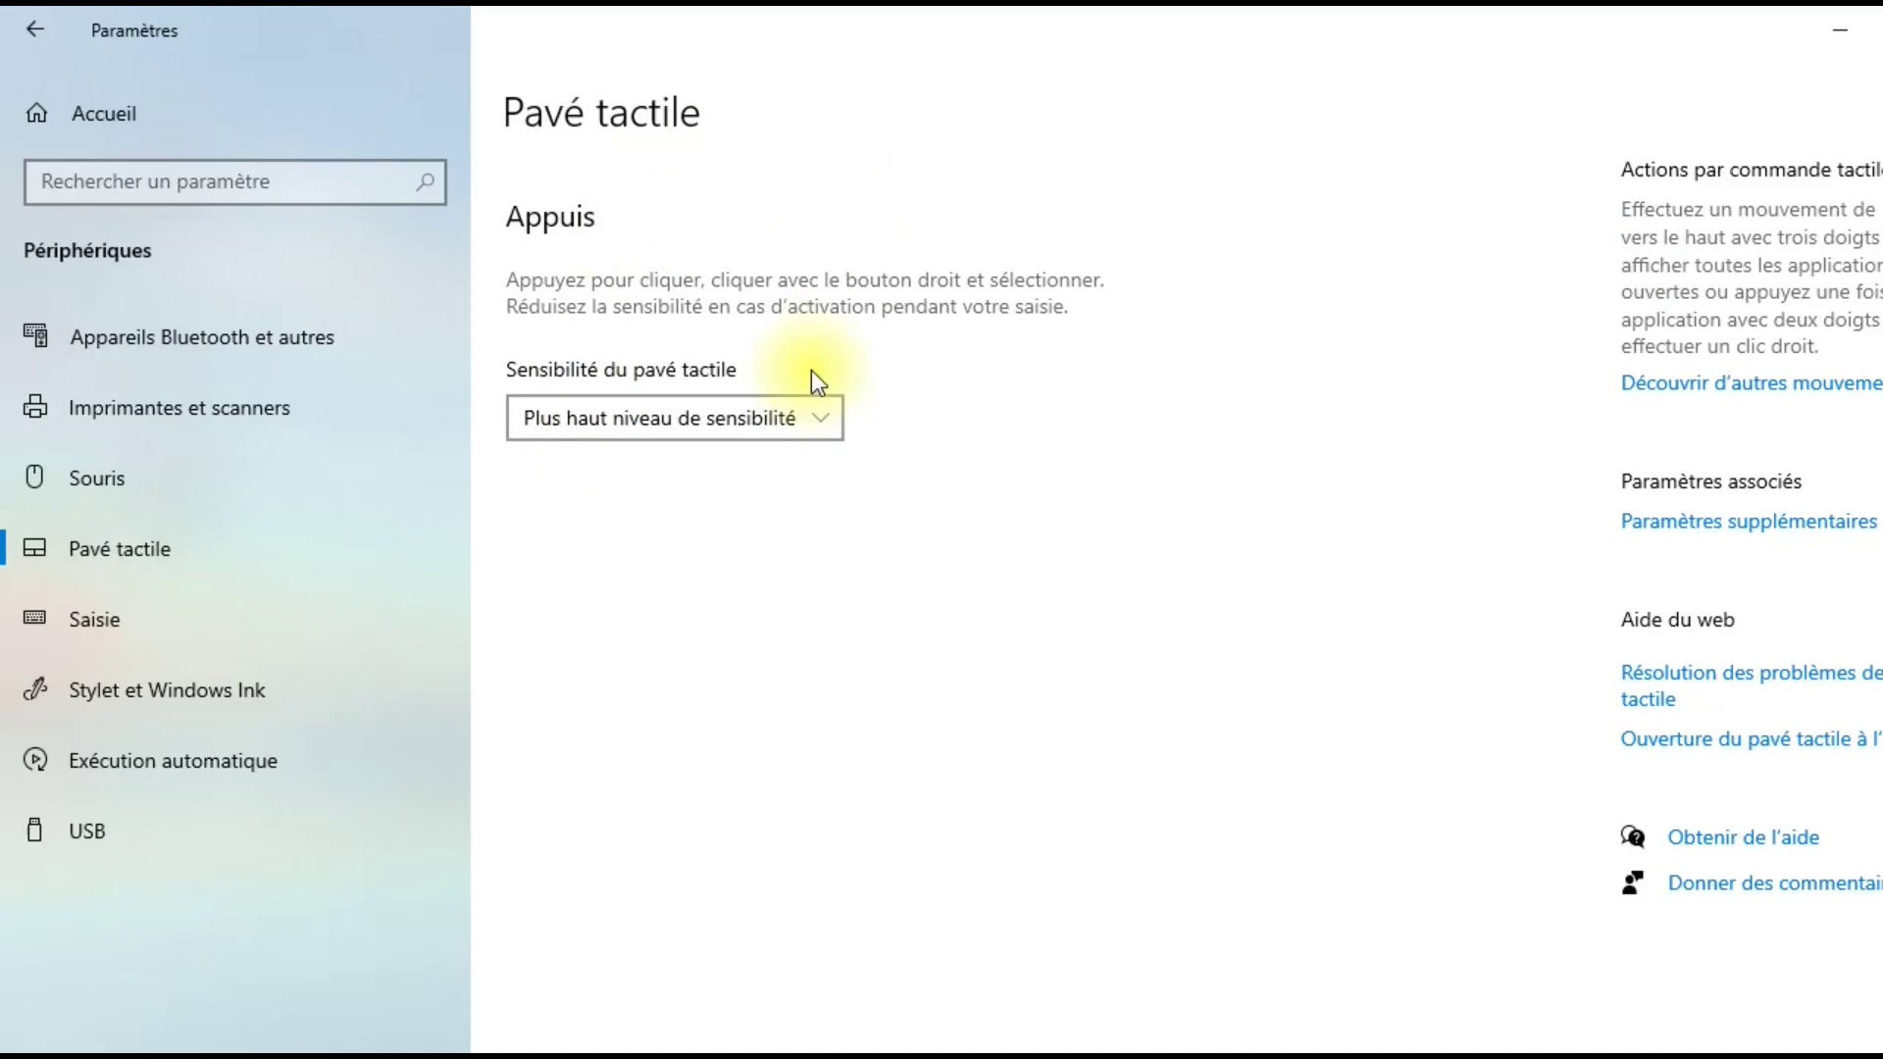
click(787, 424)
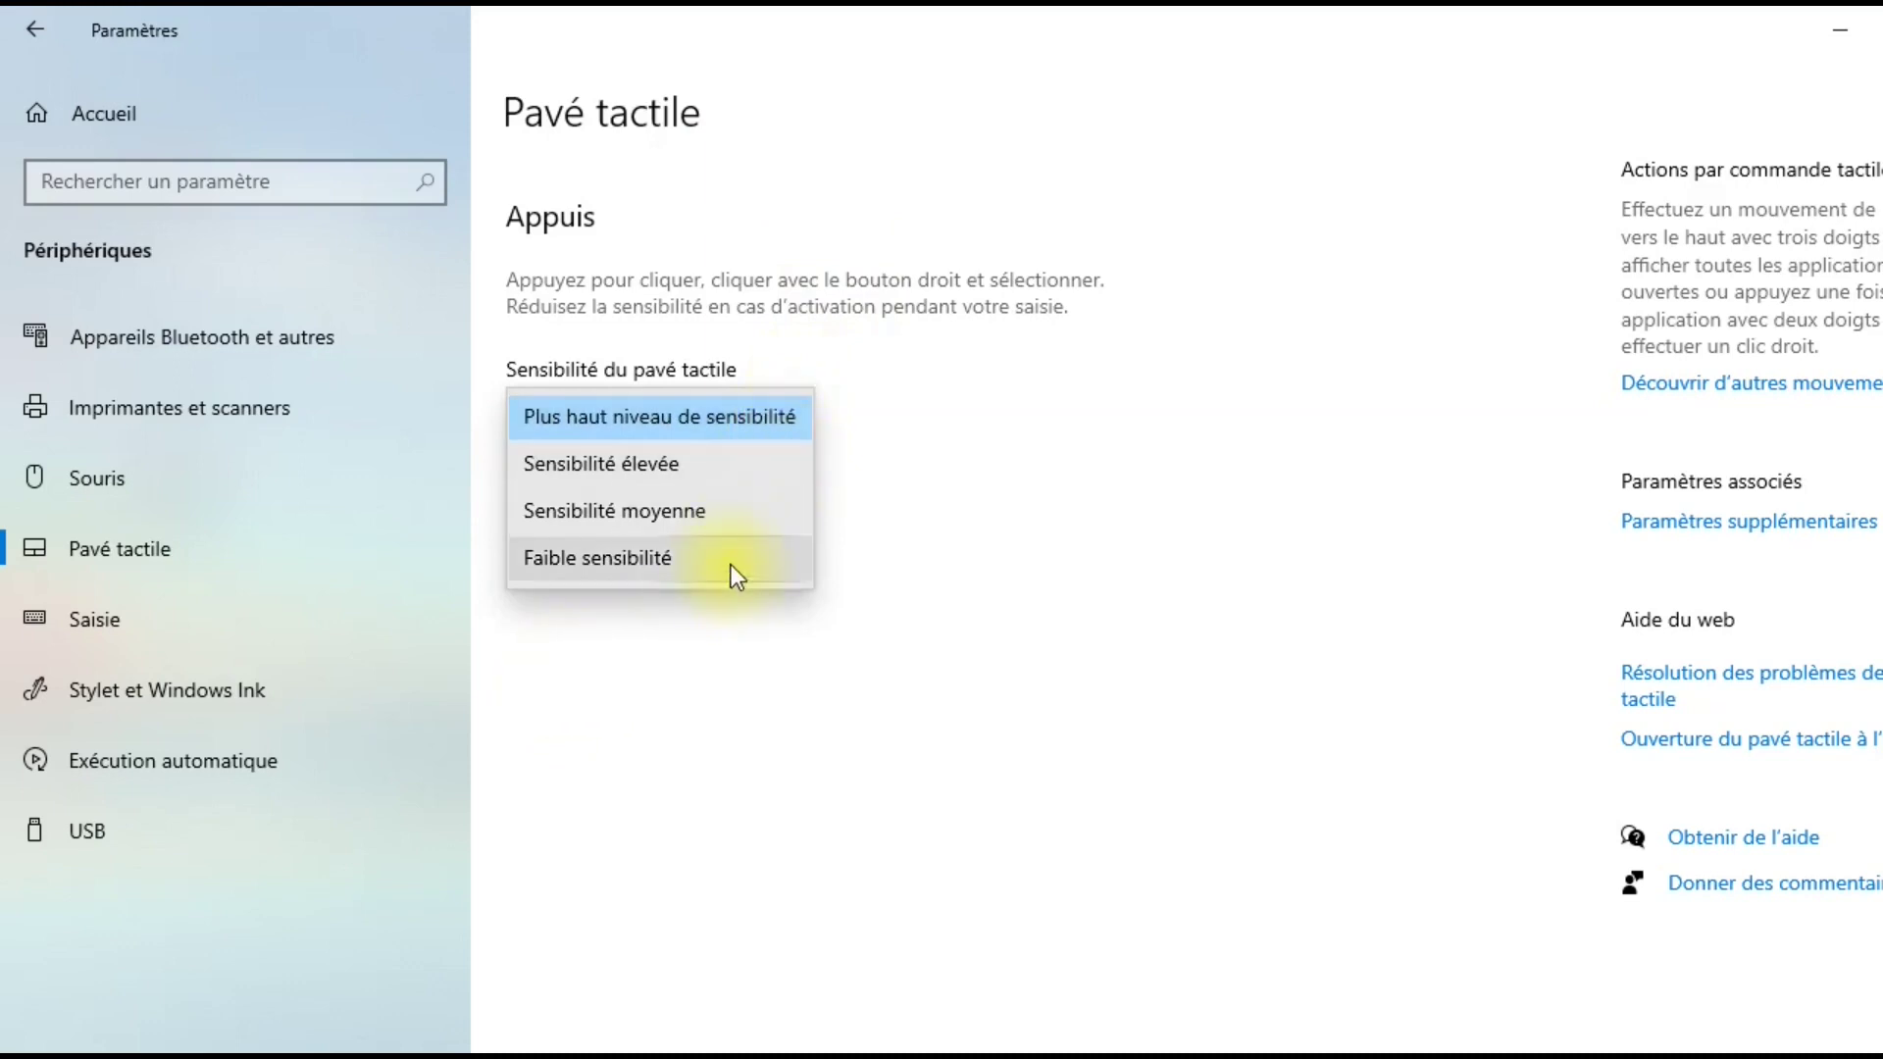
click(667, 416)
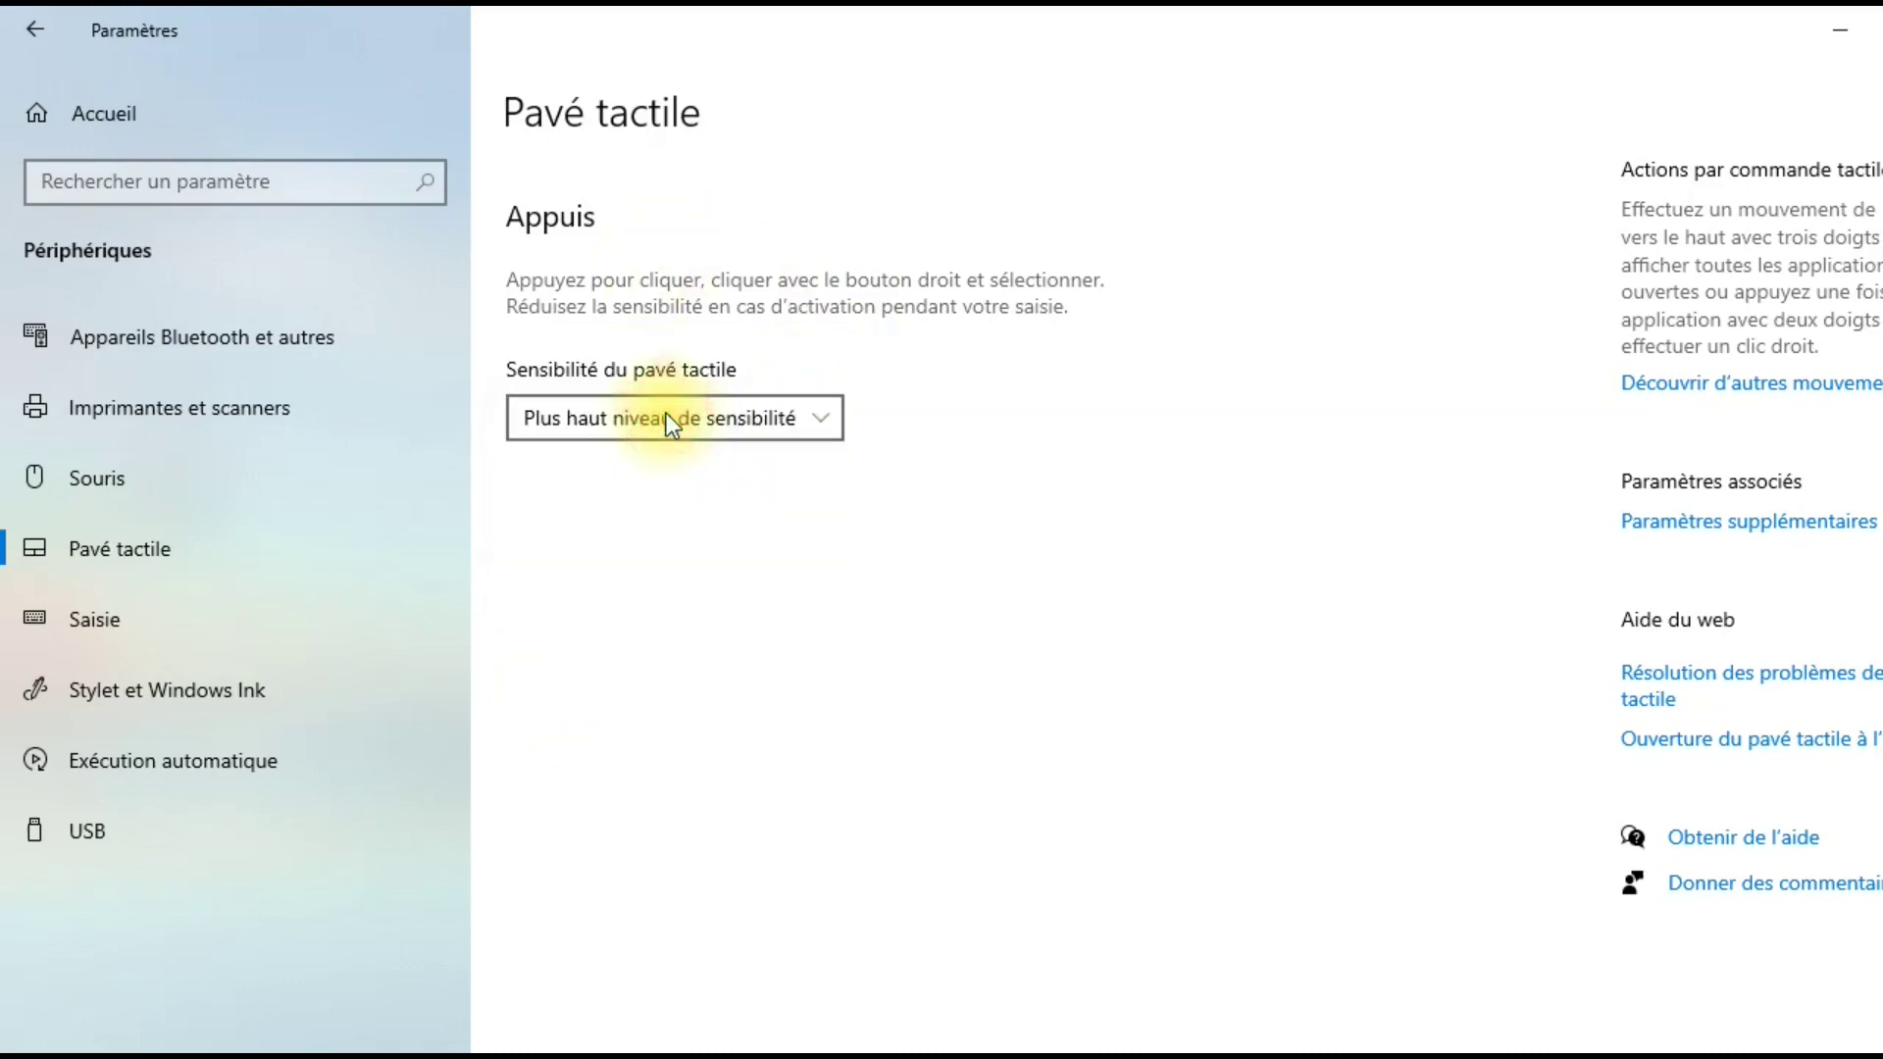
- Examine the Saisie settings, from spelling and typing options to the hardware keyboard and multilingual text suggestions
click(383, 636)
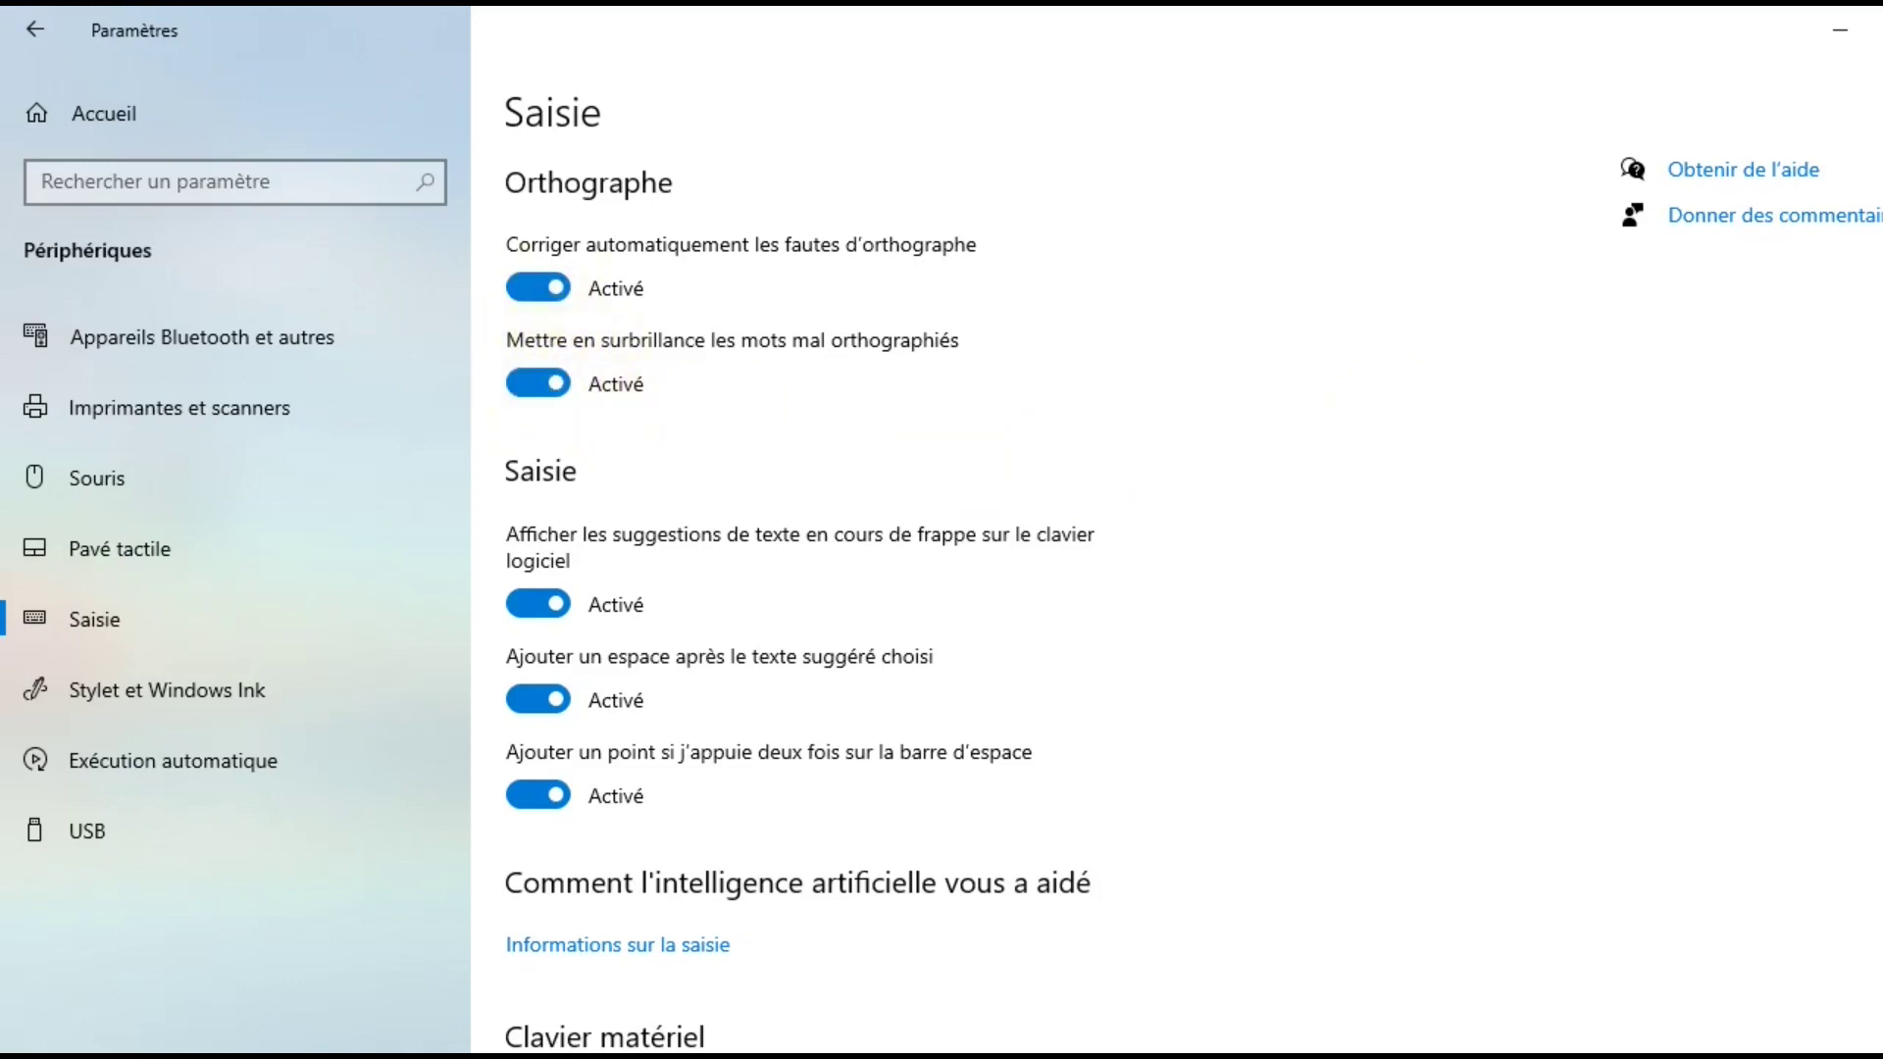
scroll(981, 588, down, 2)
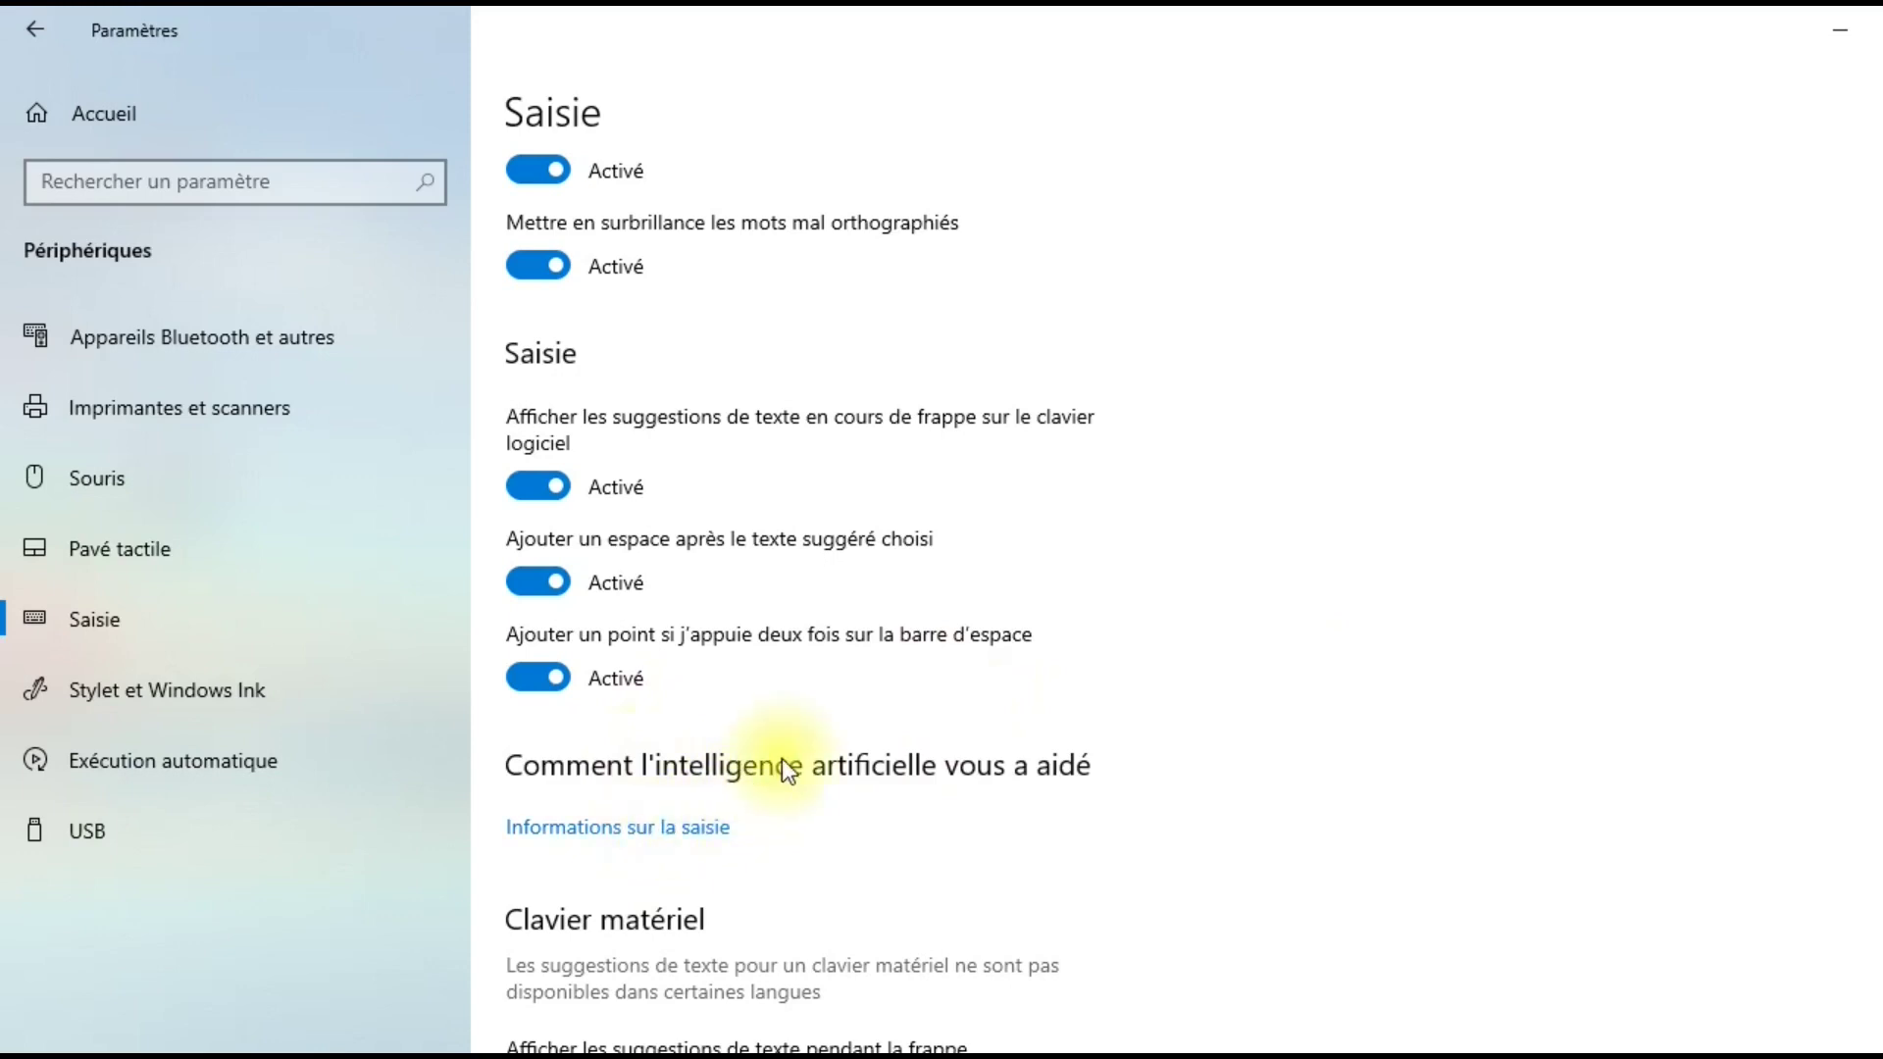
scroll(798, 598, down, 1)
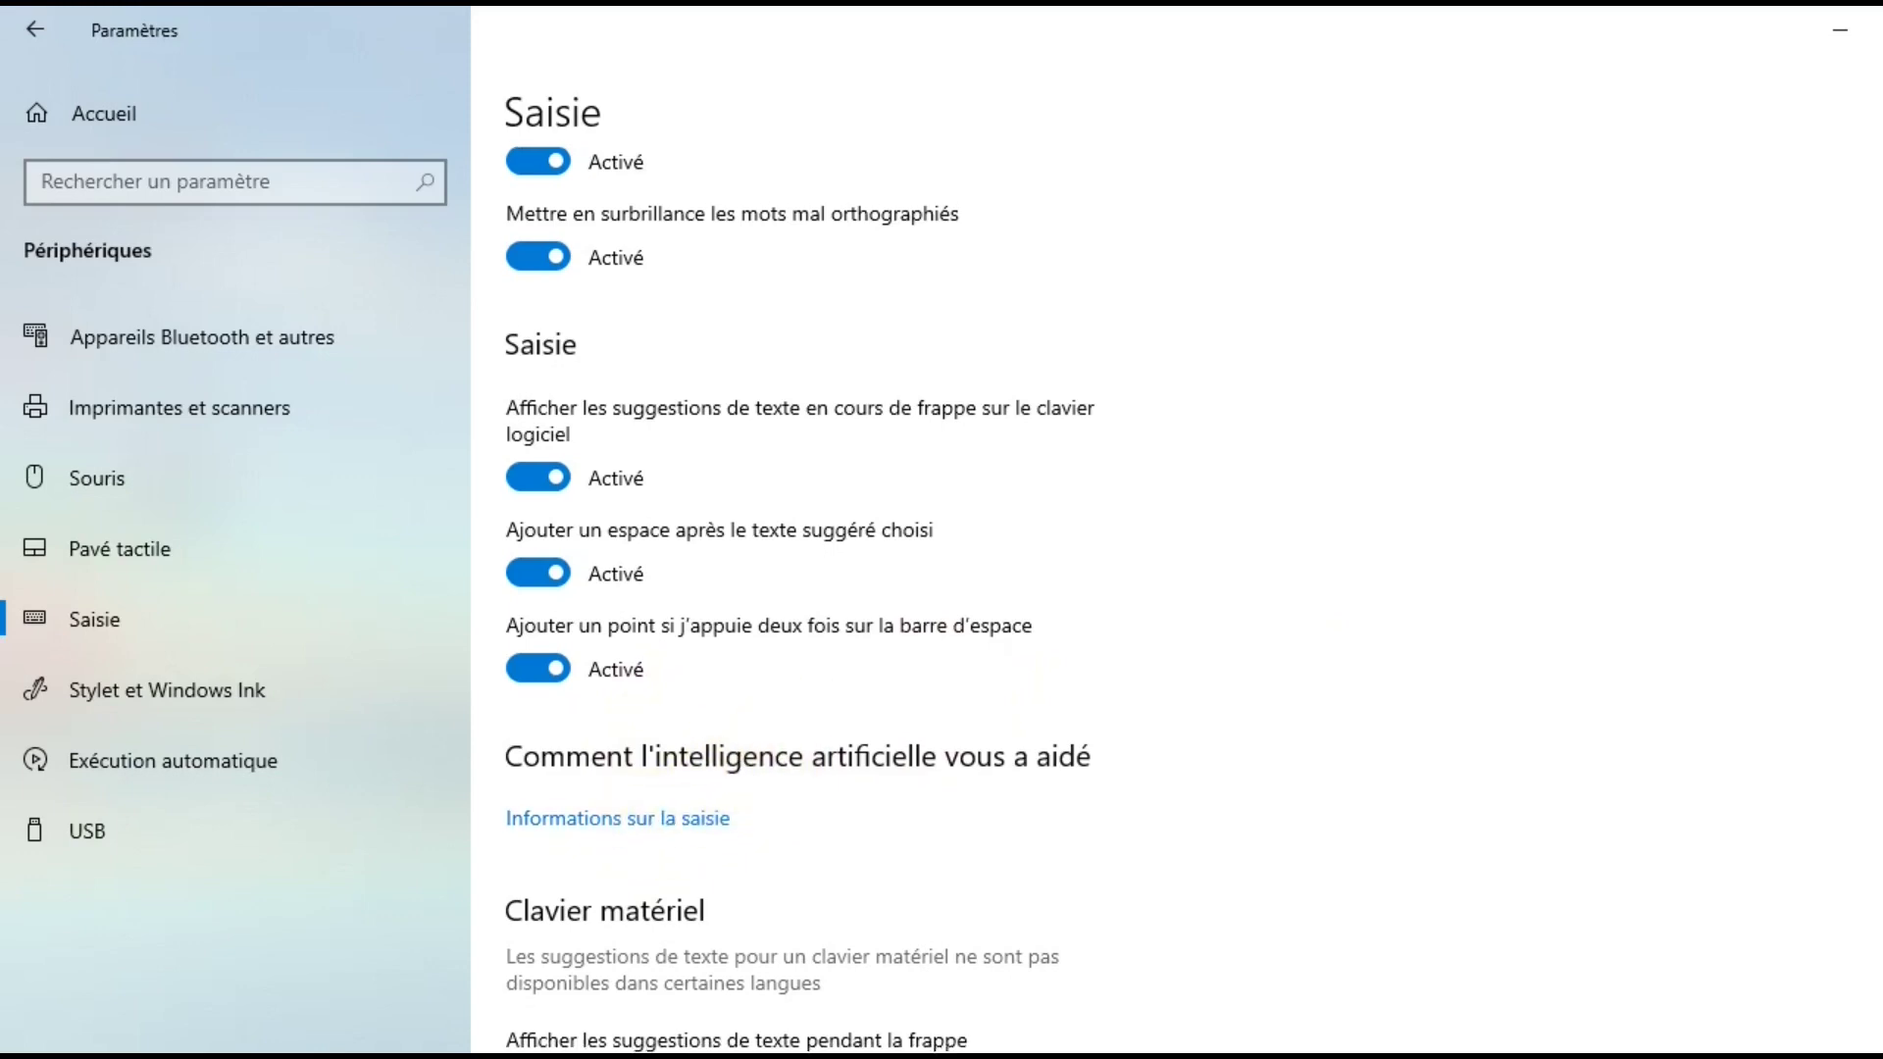
scroll(703, 490, down, 3)
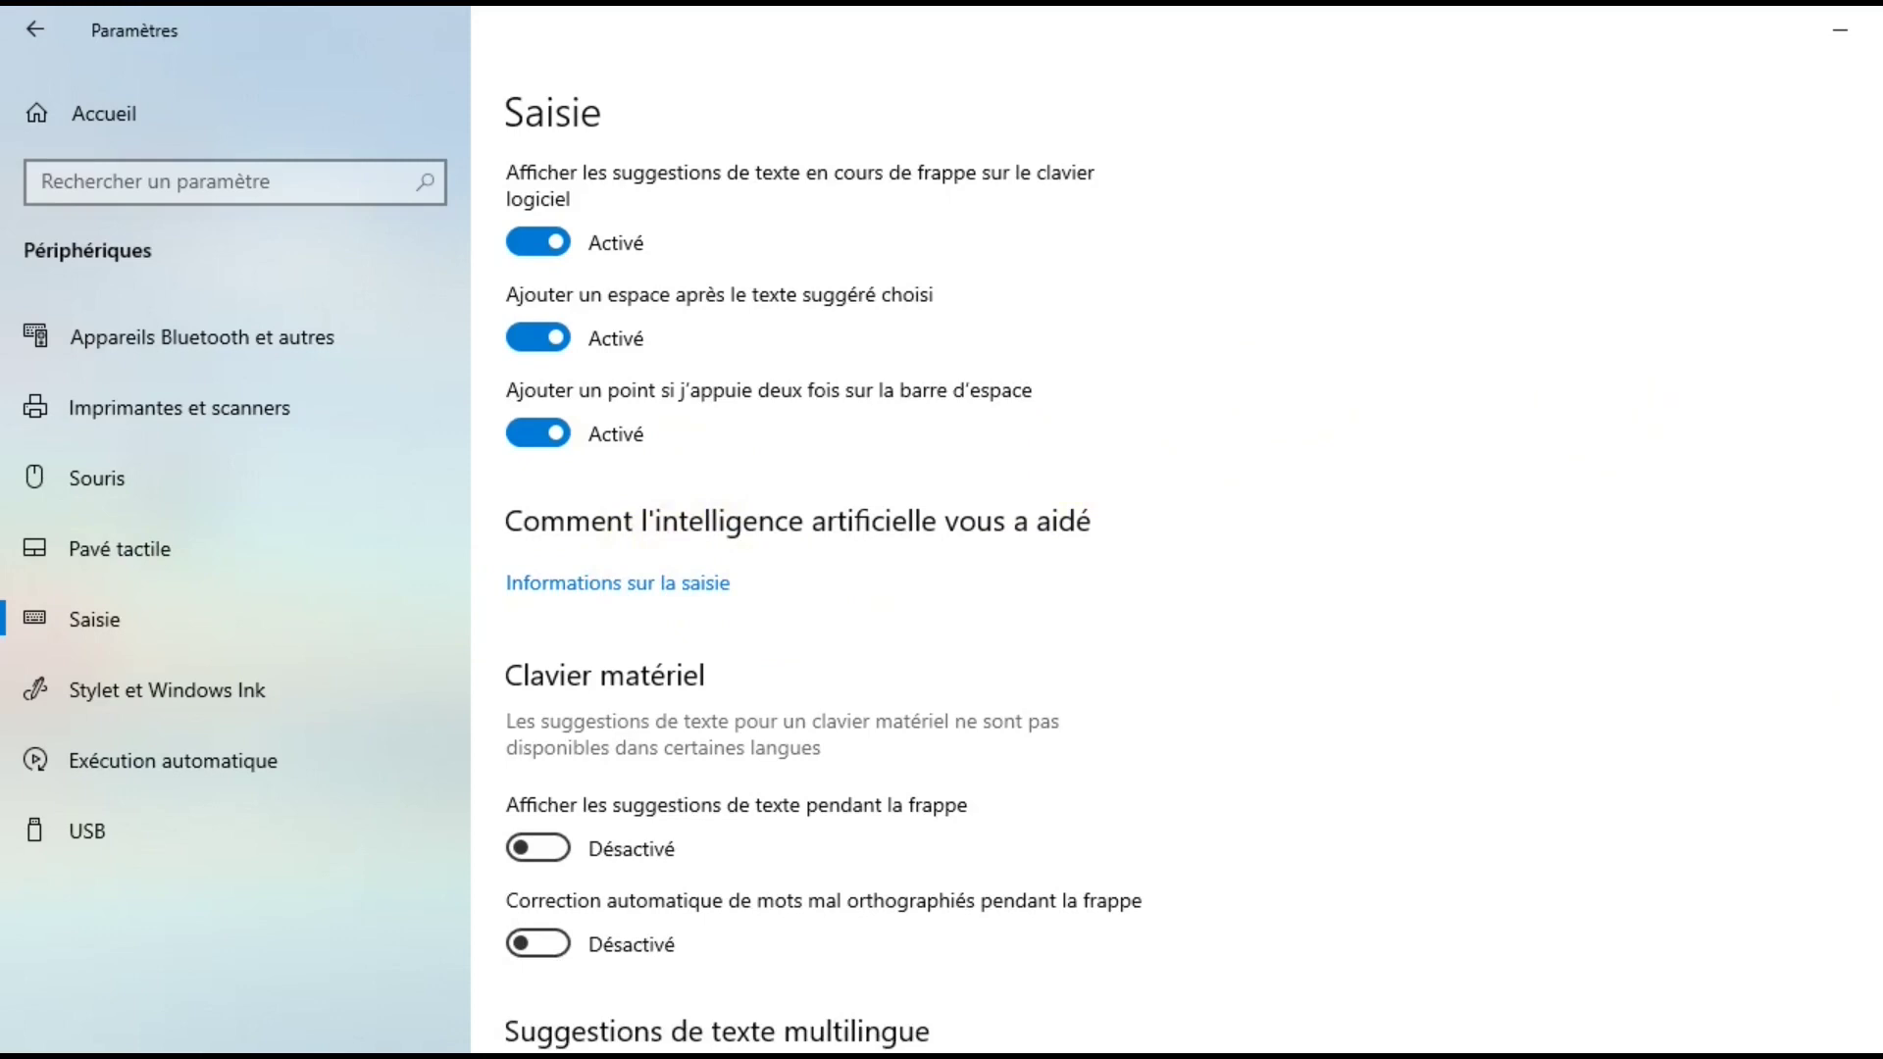
scroll(537, 455, down, 3)
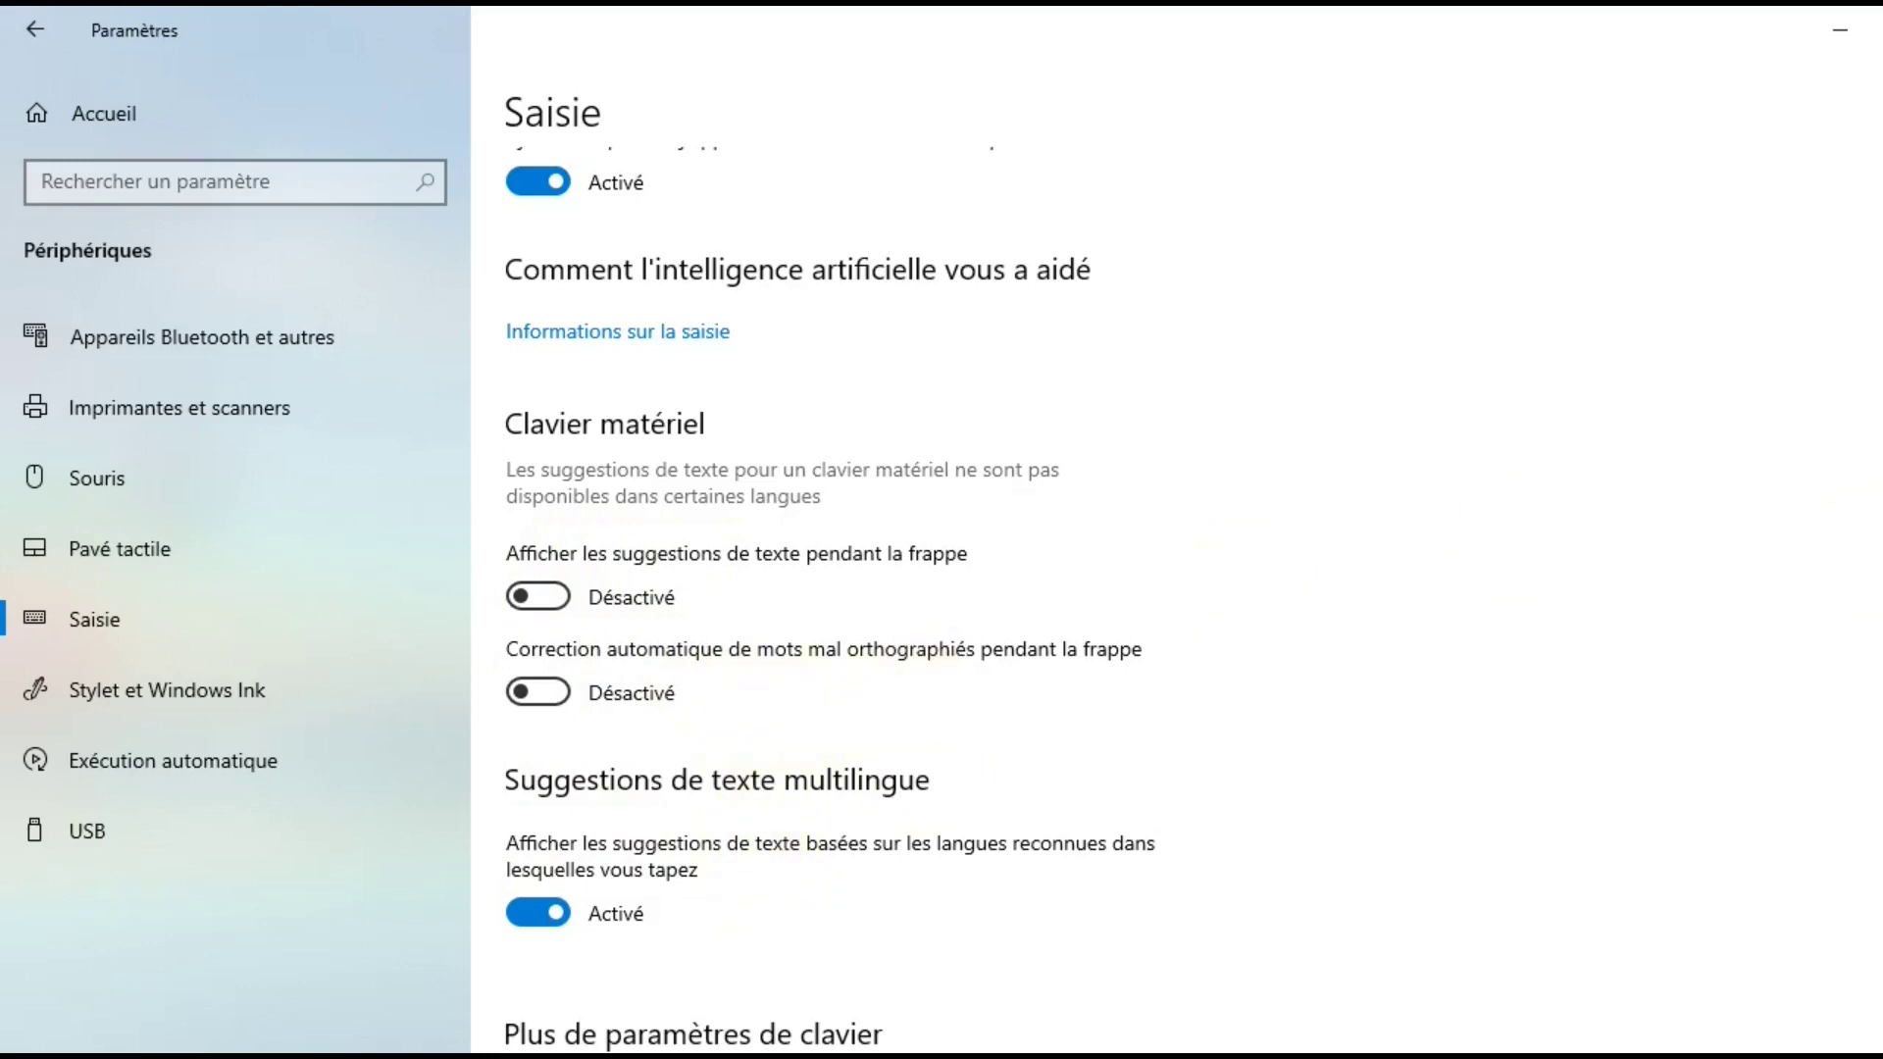
scroll(830, 598, down, 1)
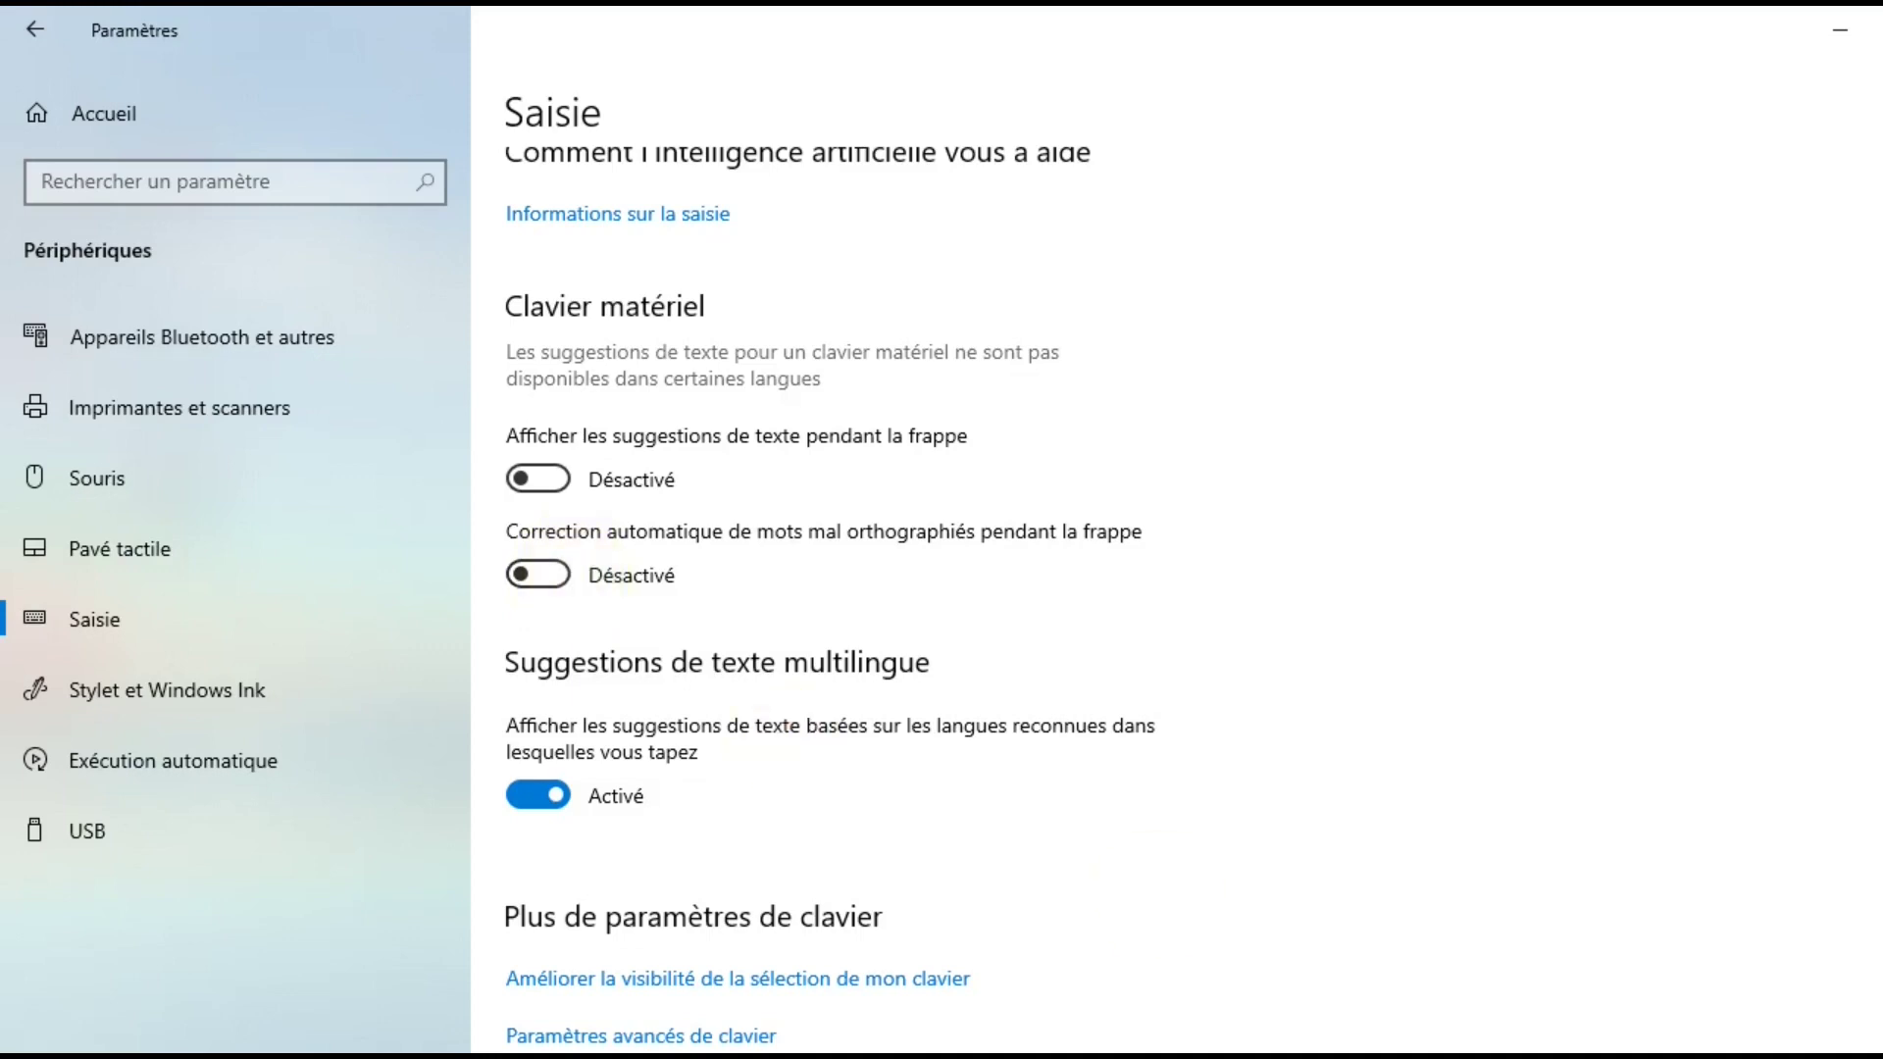
- In the Stylet et Windows Ink settings, view the available handwriting fonts, keeping "Segoe UI"
scroll(829, 594, down, 1)
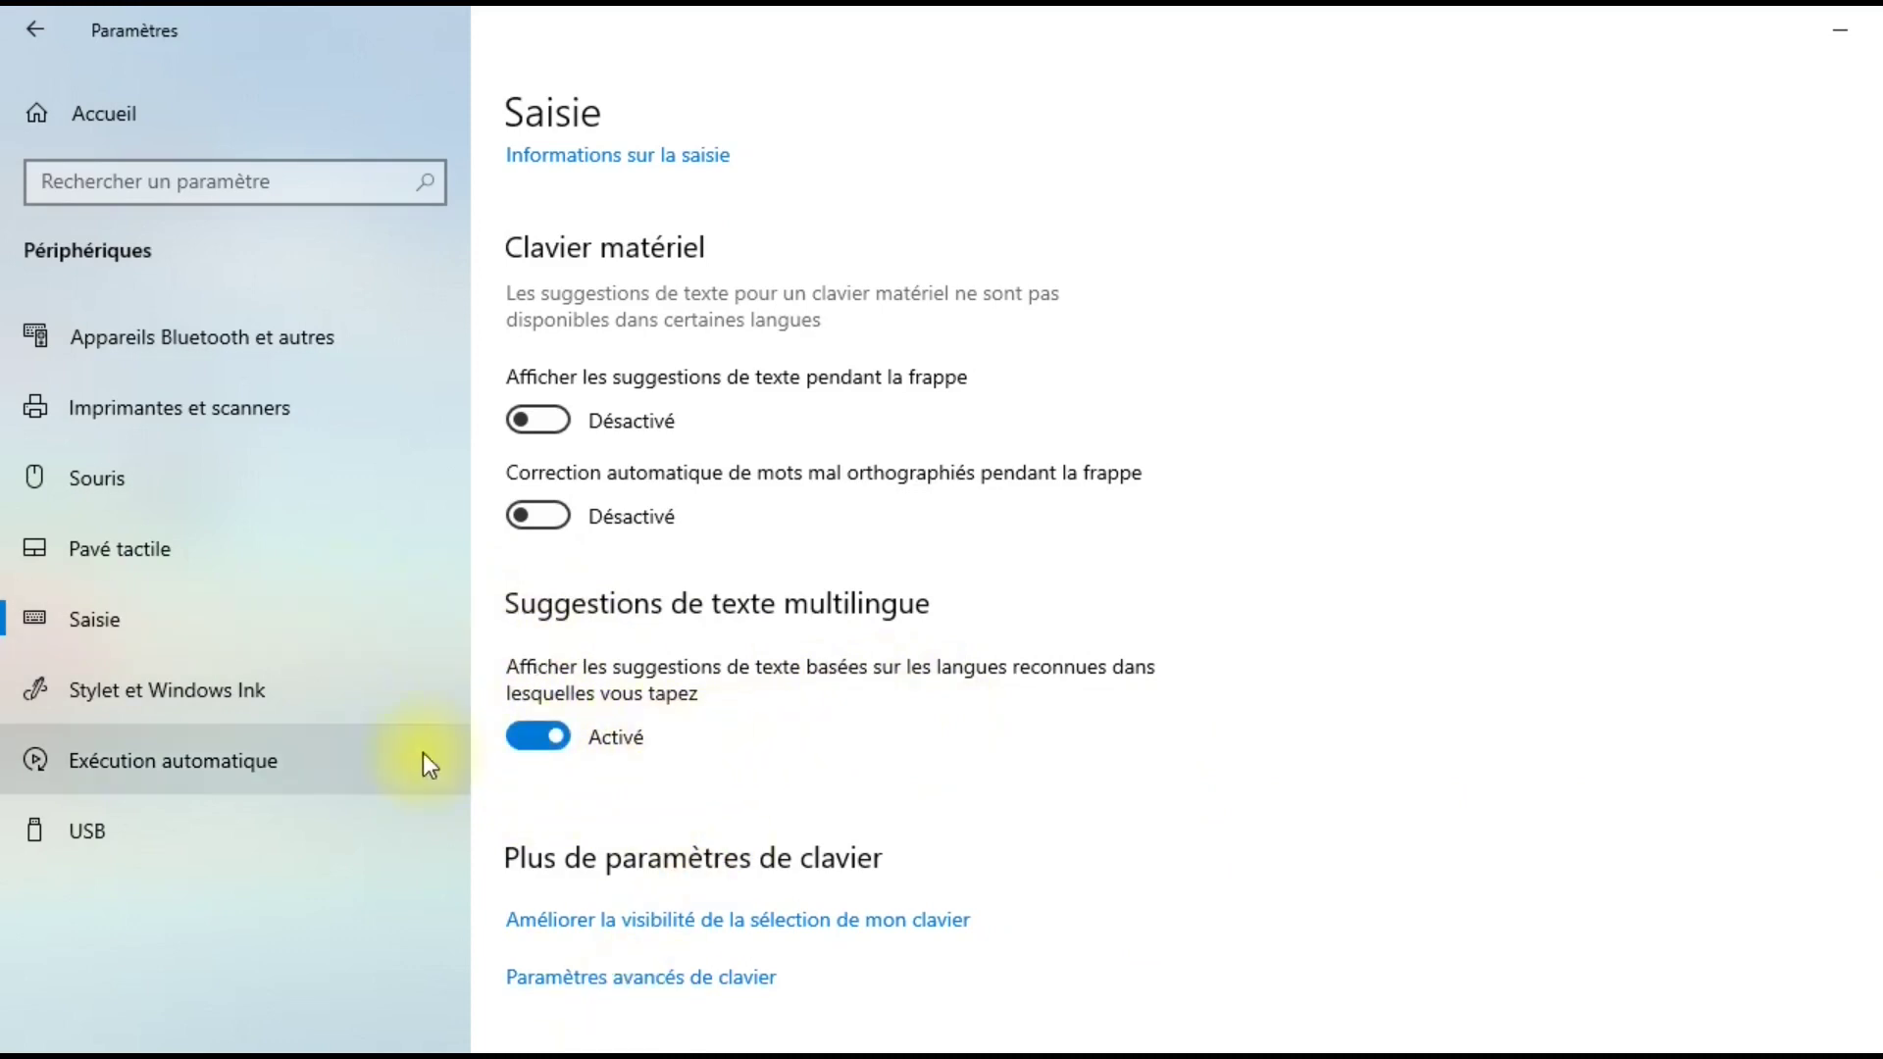
click(225, 712)
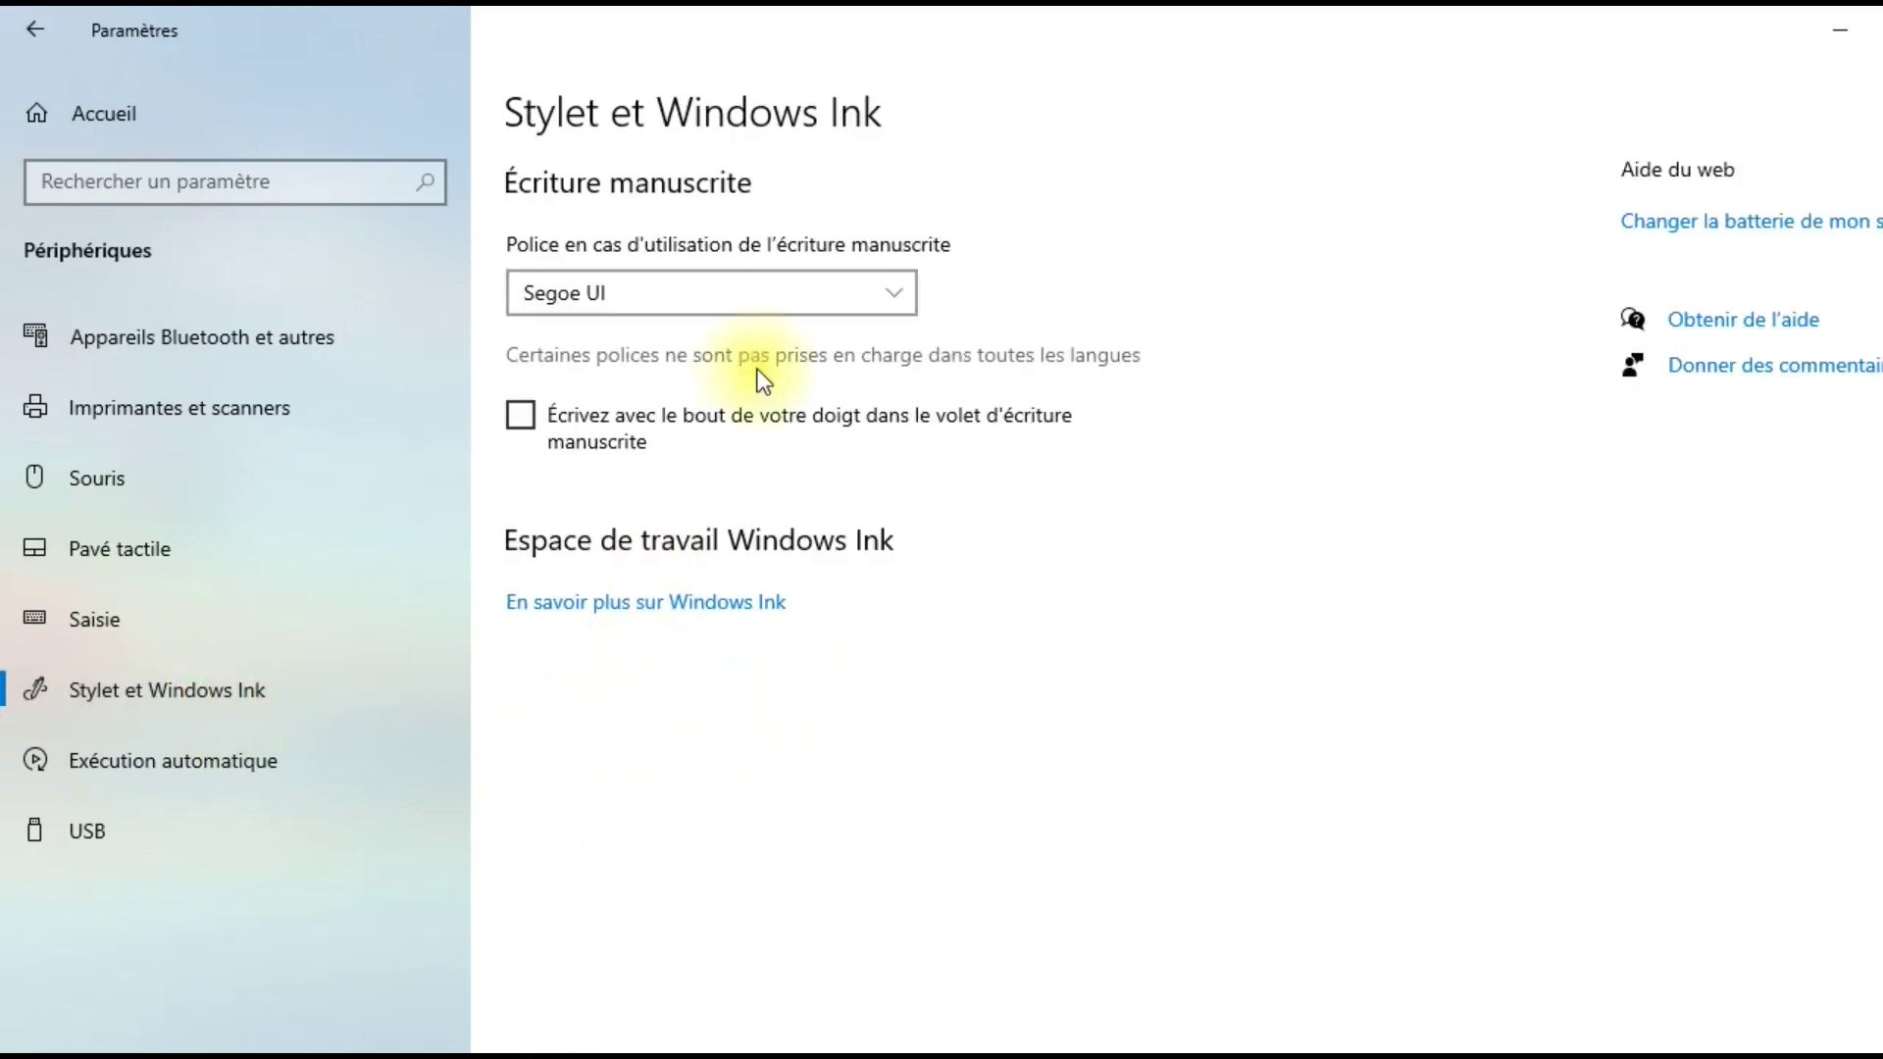
click(802, 282)
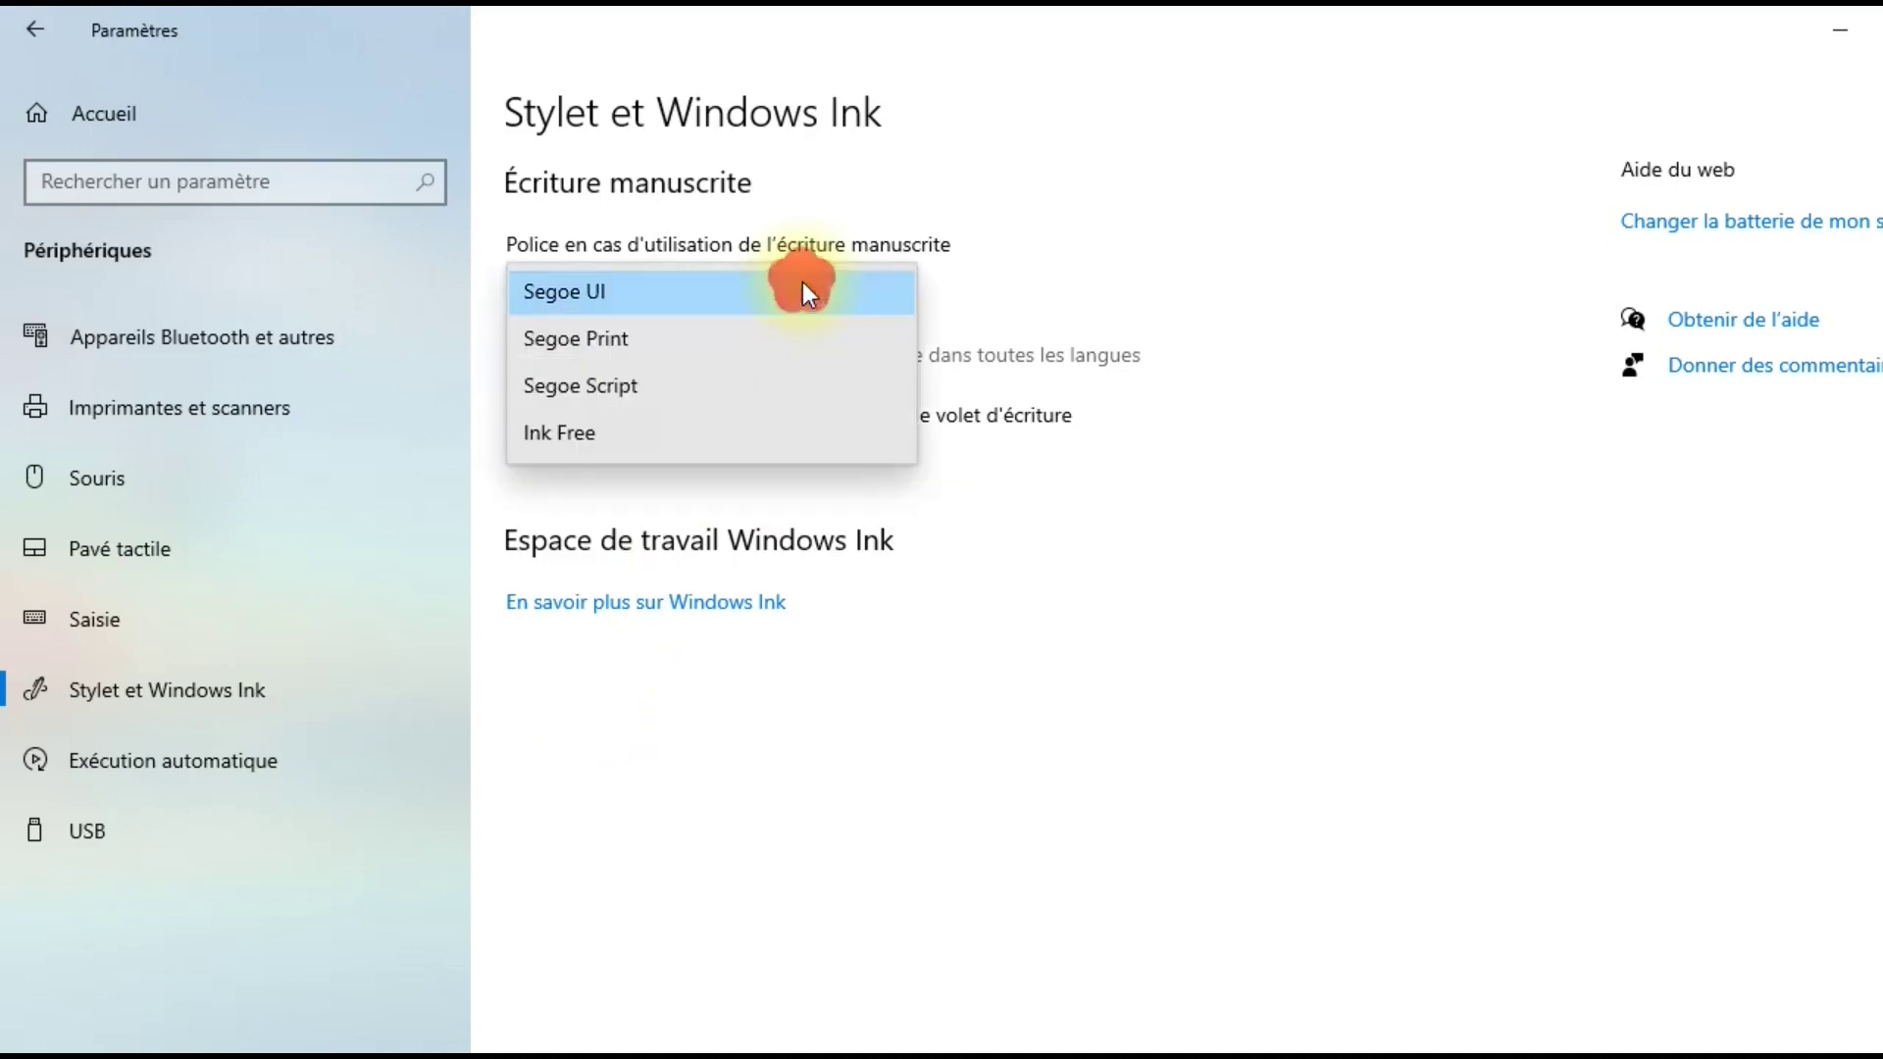
click(1145, 481)
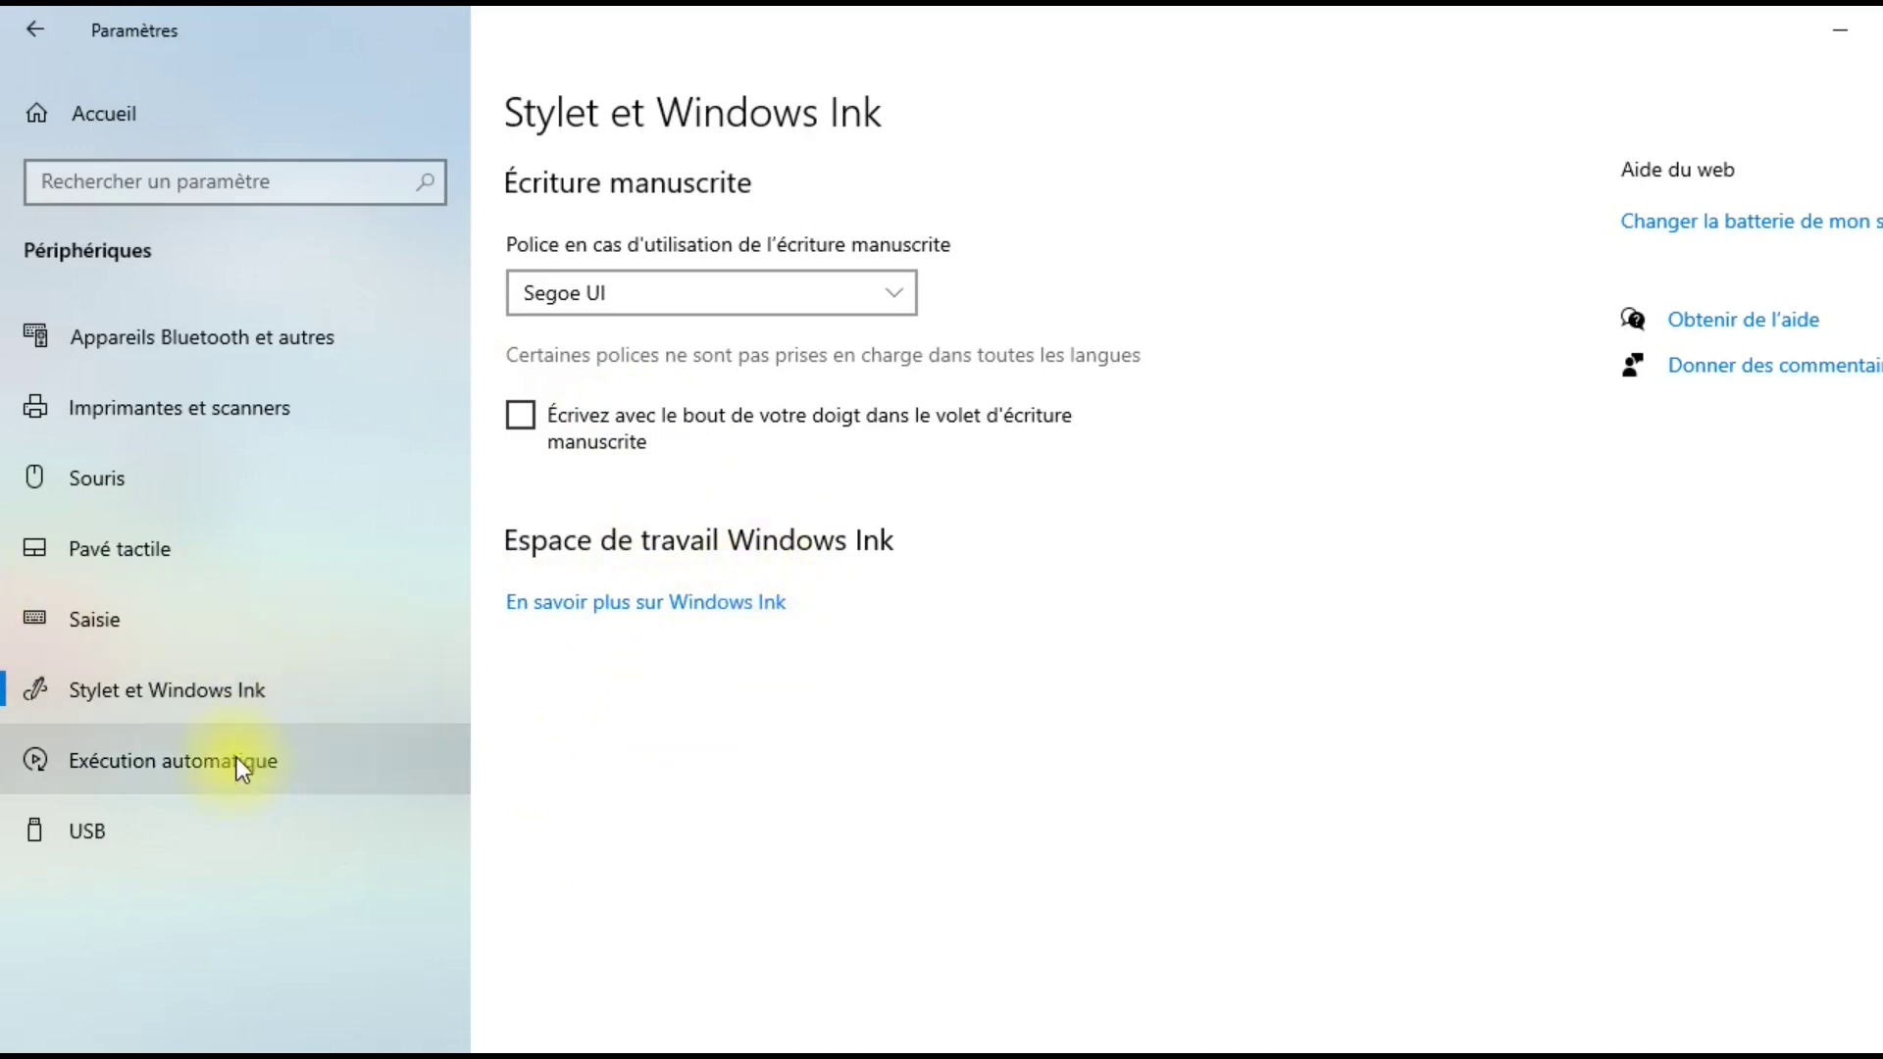
- In the Exécution automatique settings, view the default action choices for Lecteur amovible, keeping "Ouvrir le dossier et afficher les fichiers (Explorateur de fichiers)"
click(243, 781)
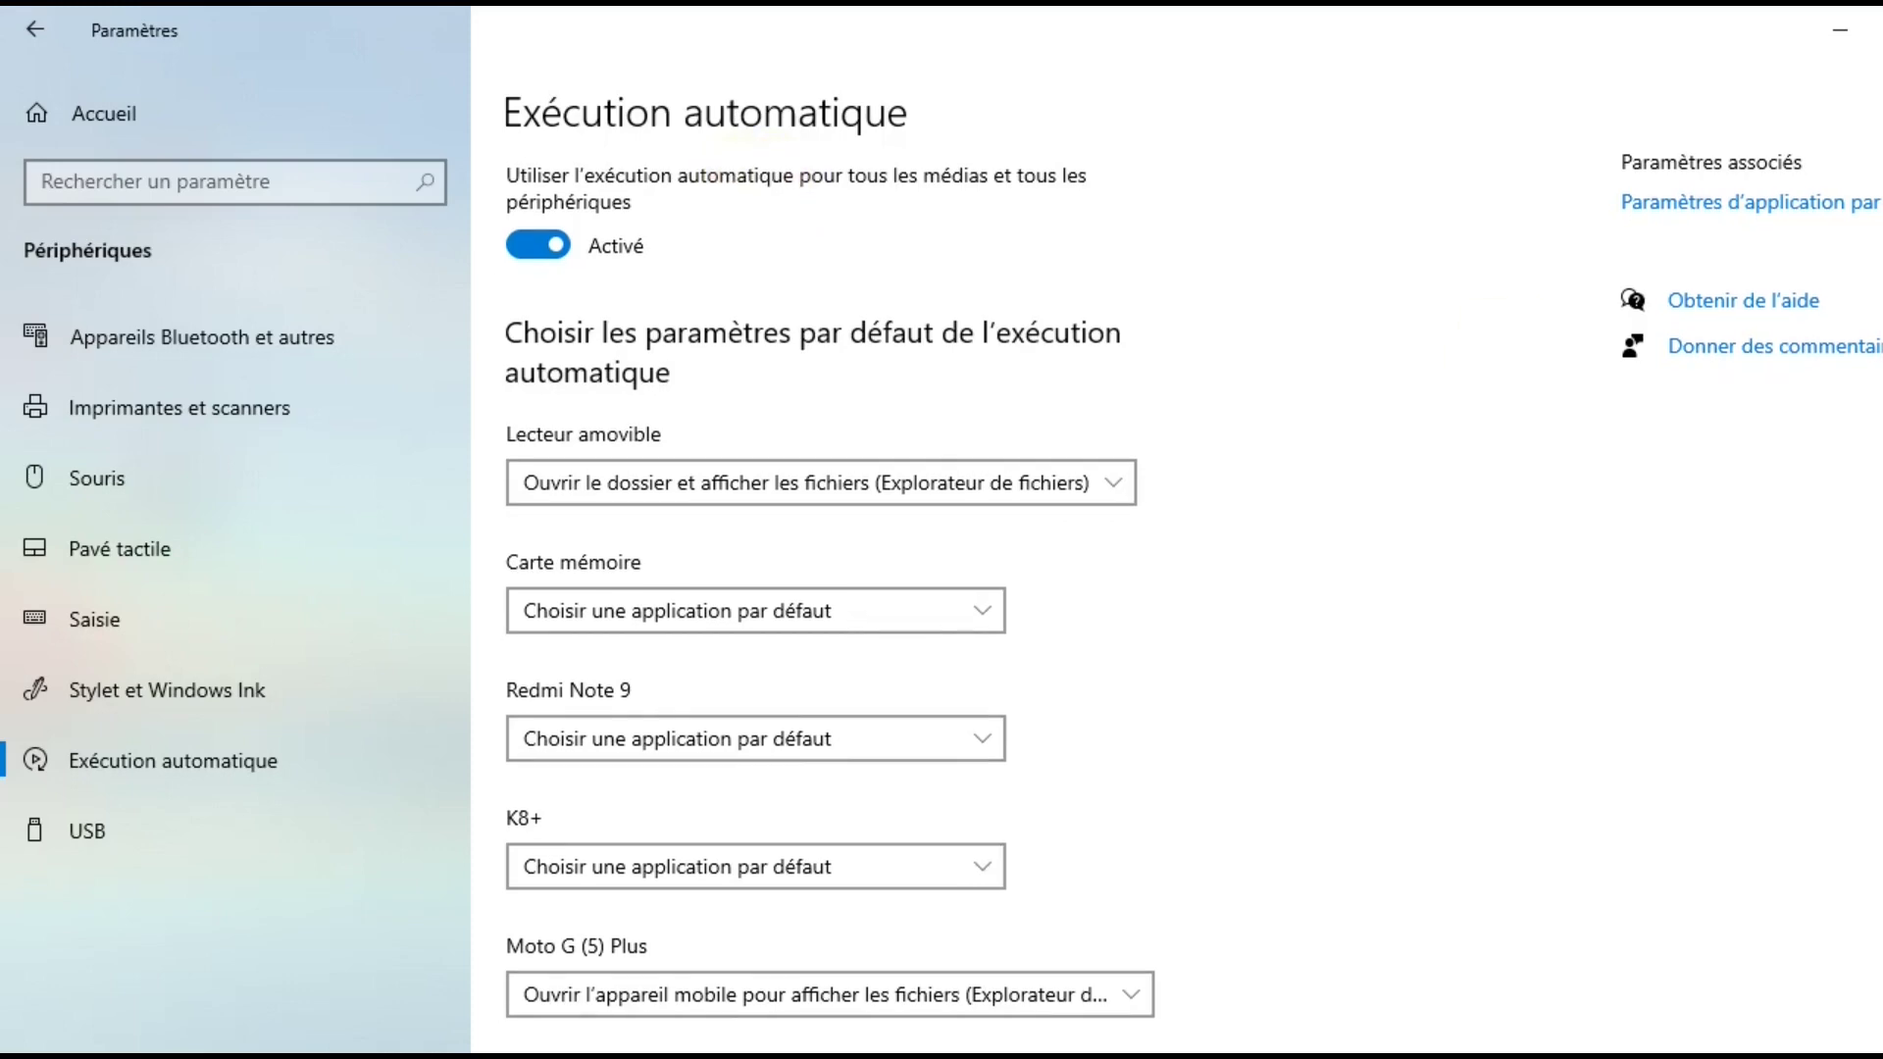
scroll(742, 333, down, 1)
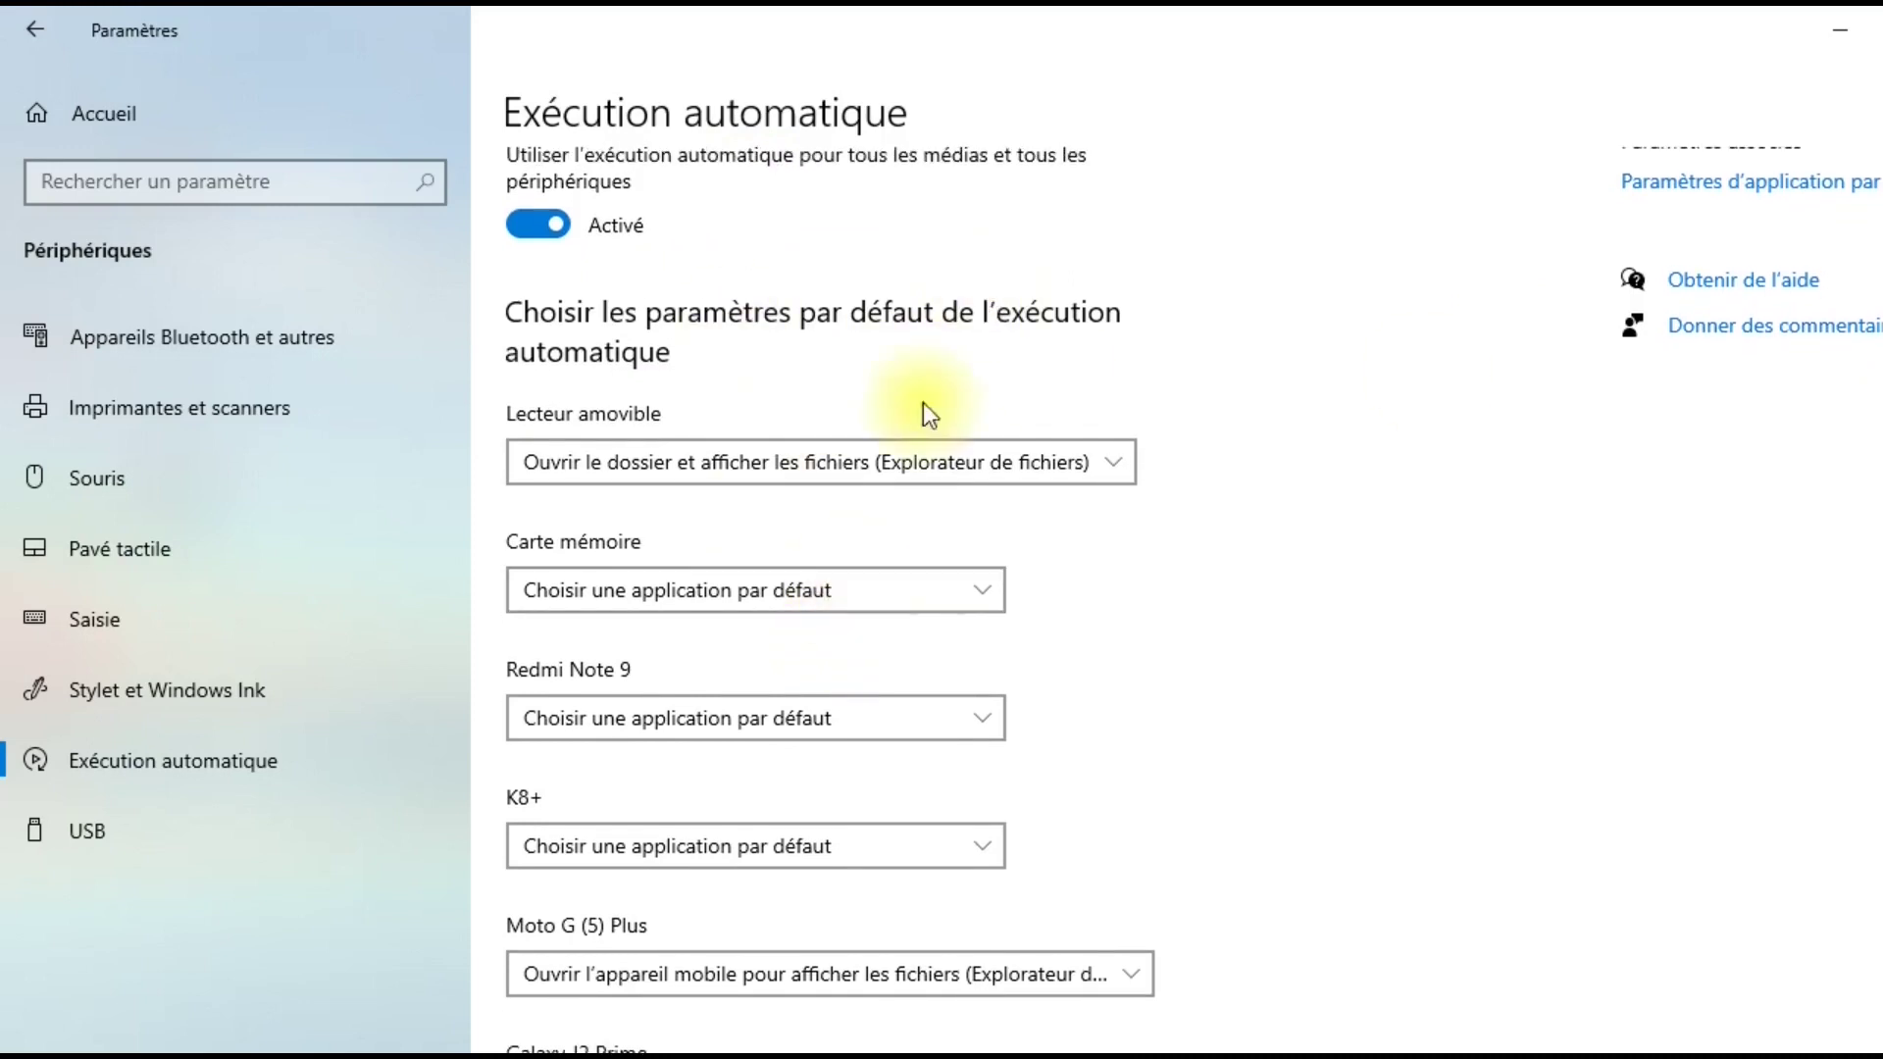
click(937, 463)
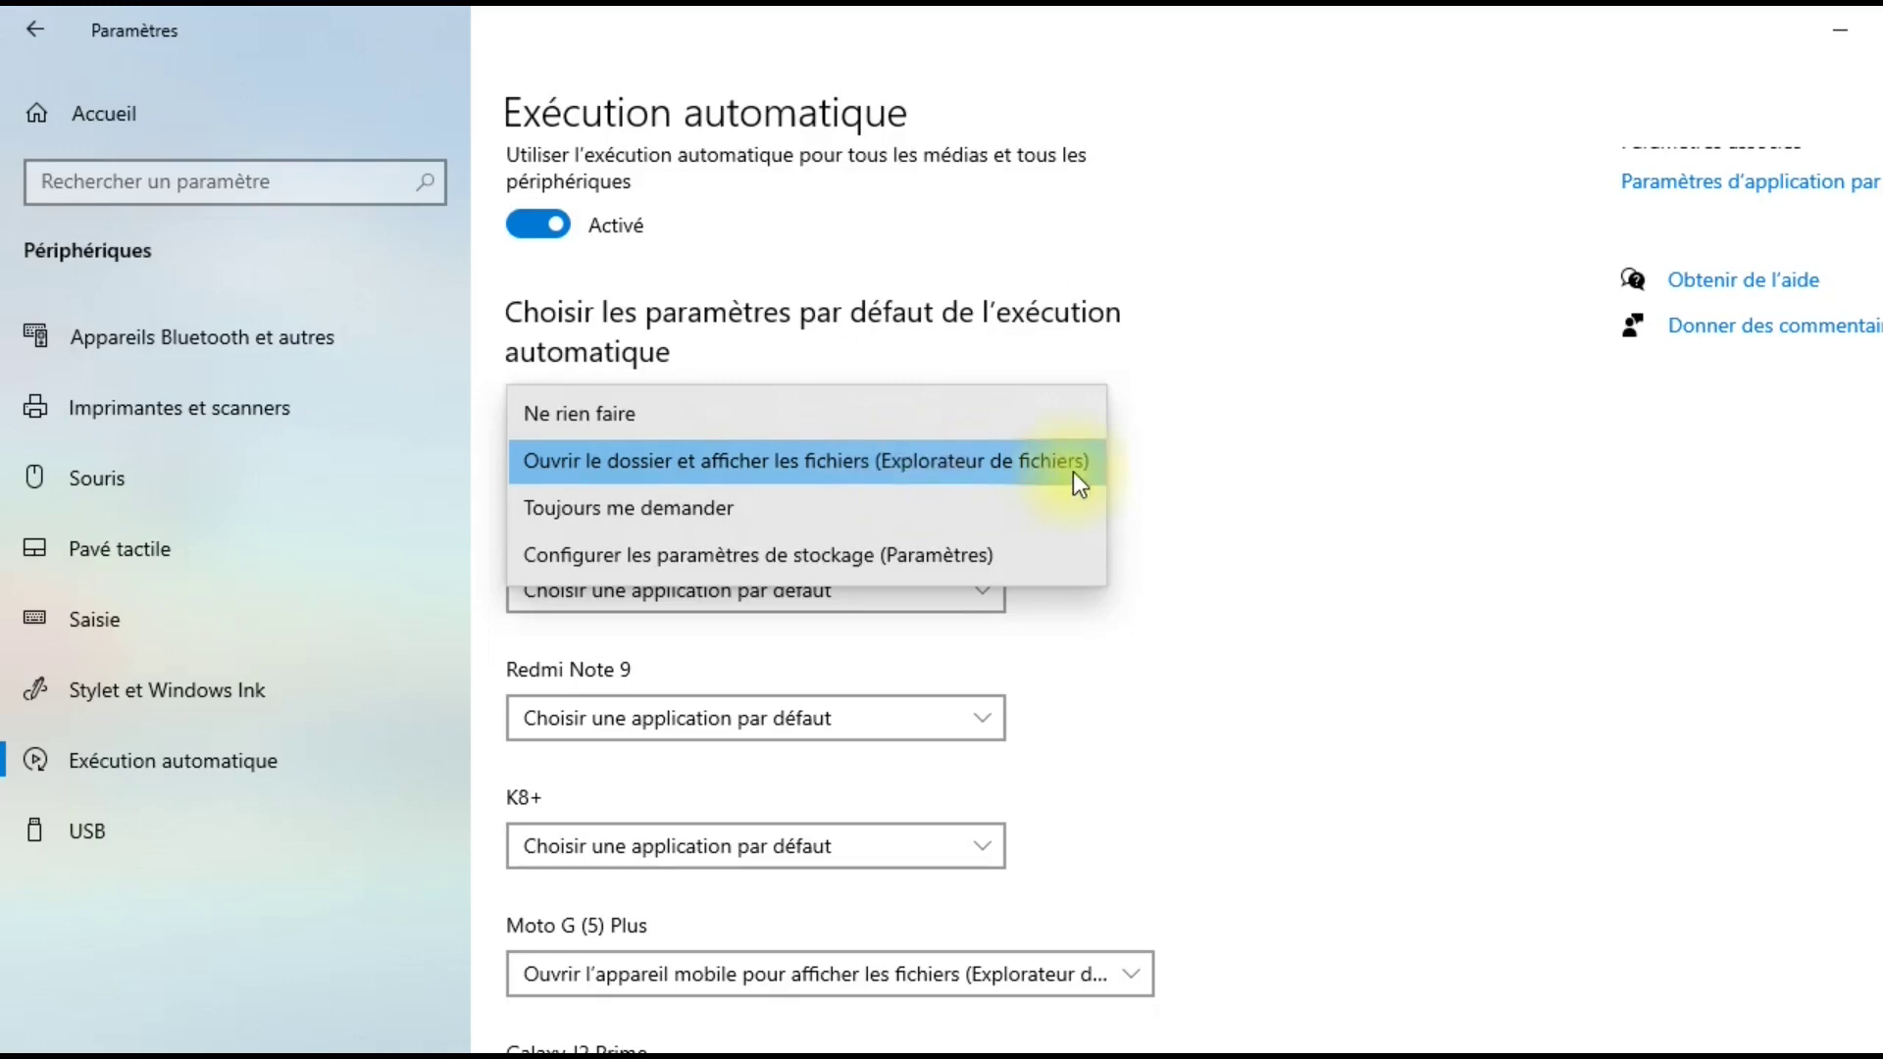
click(1373, 506)
click(808, 461)
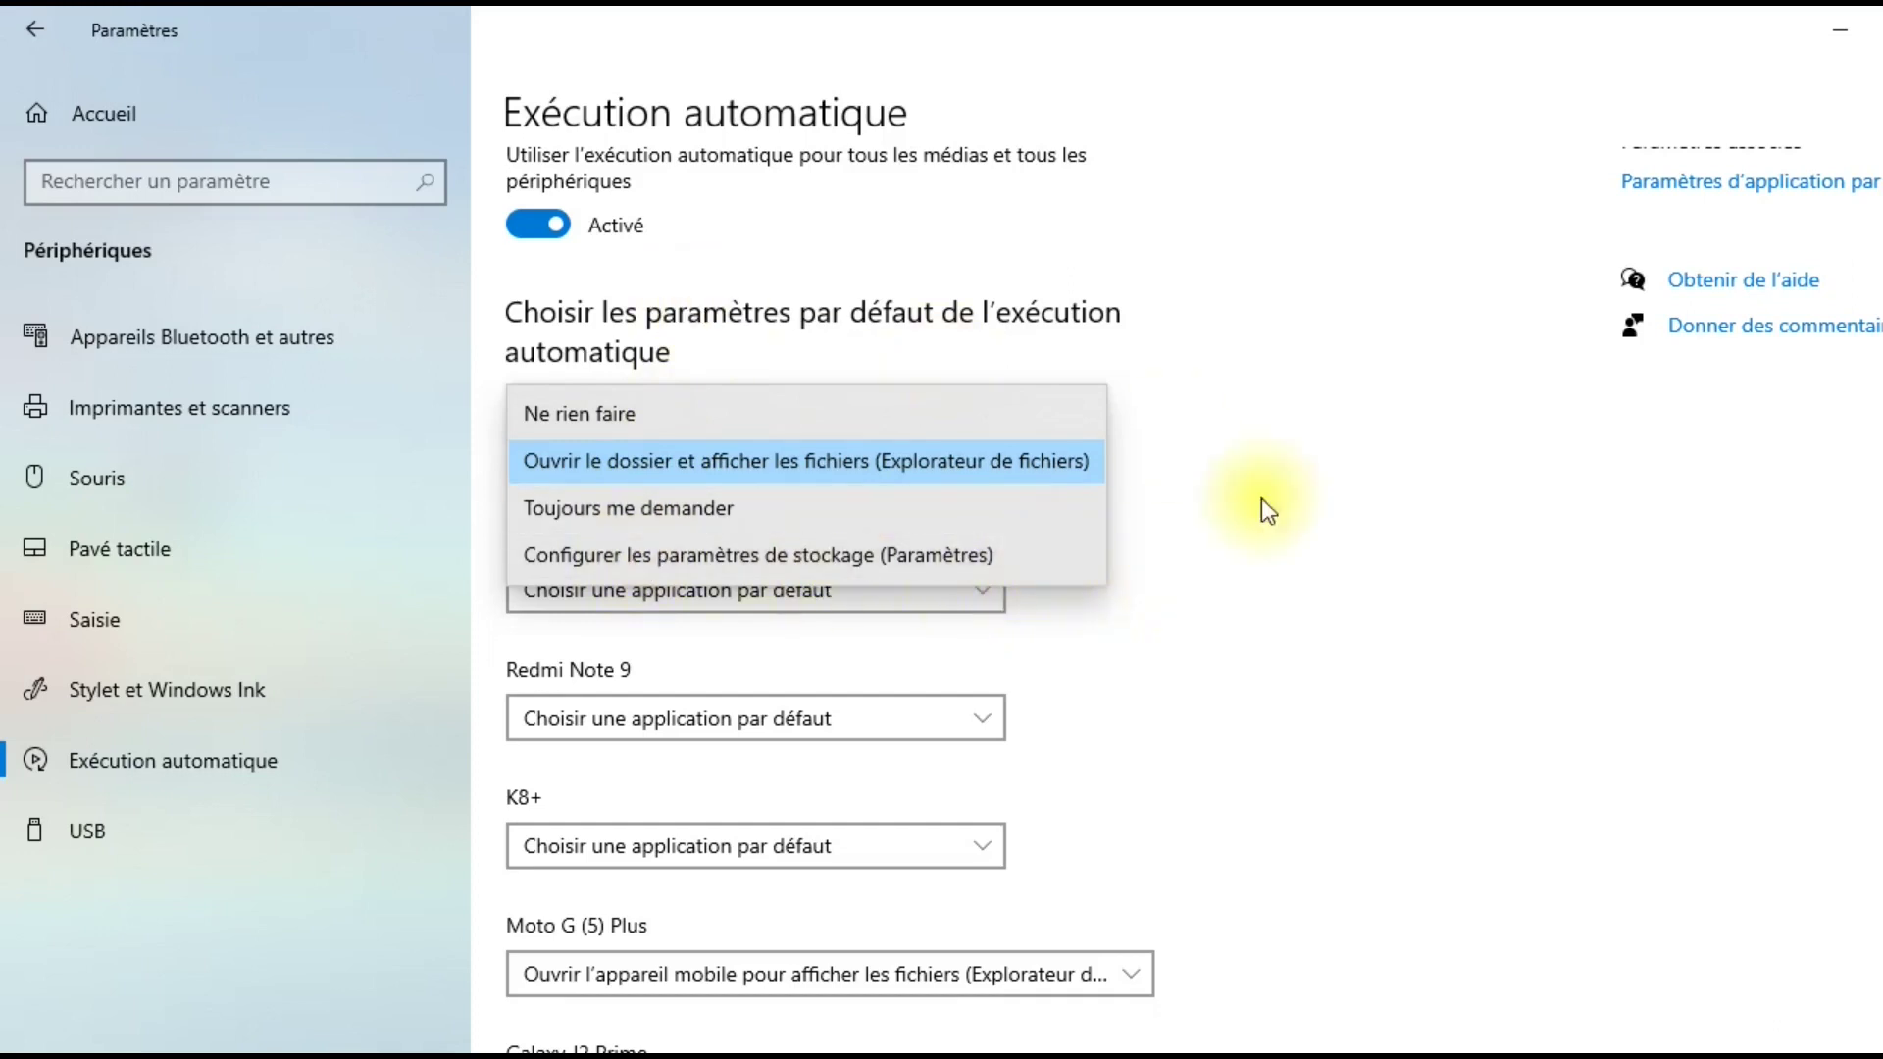
click(1290, 508)
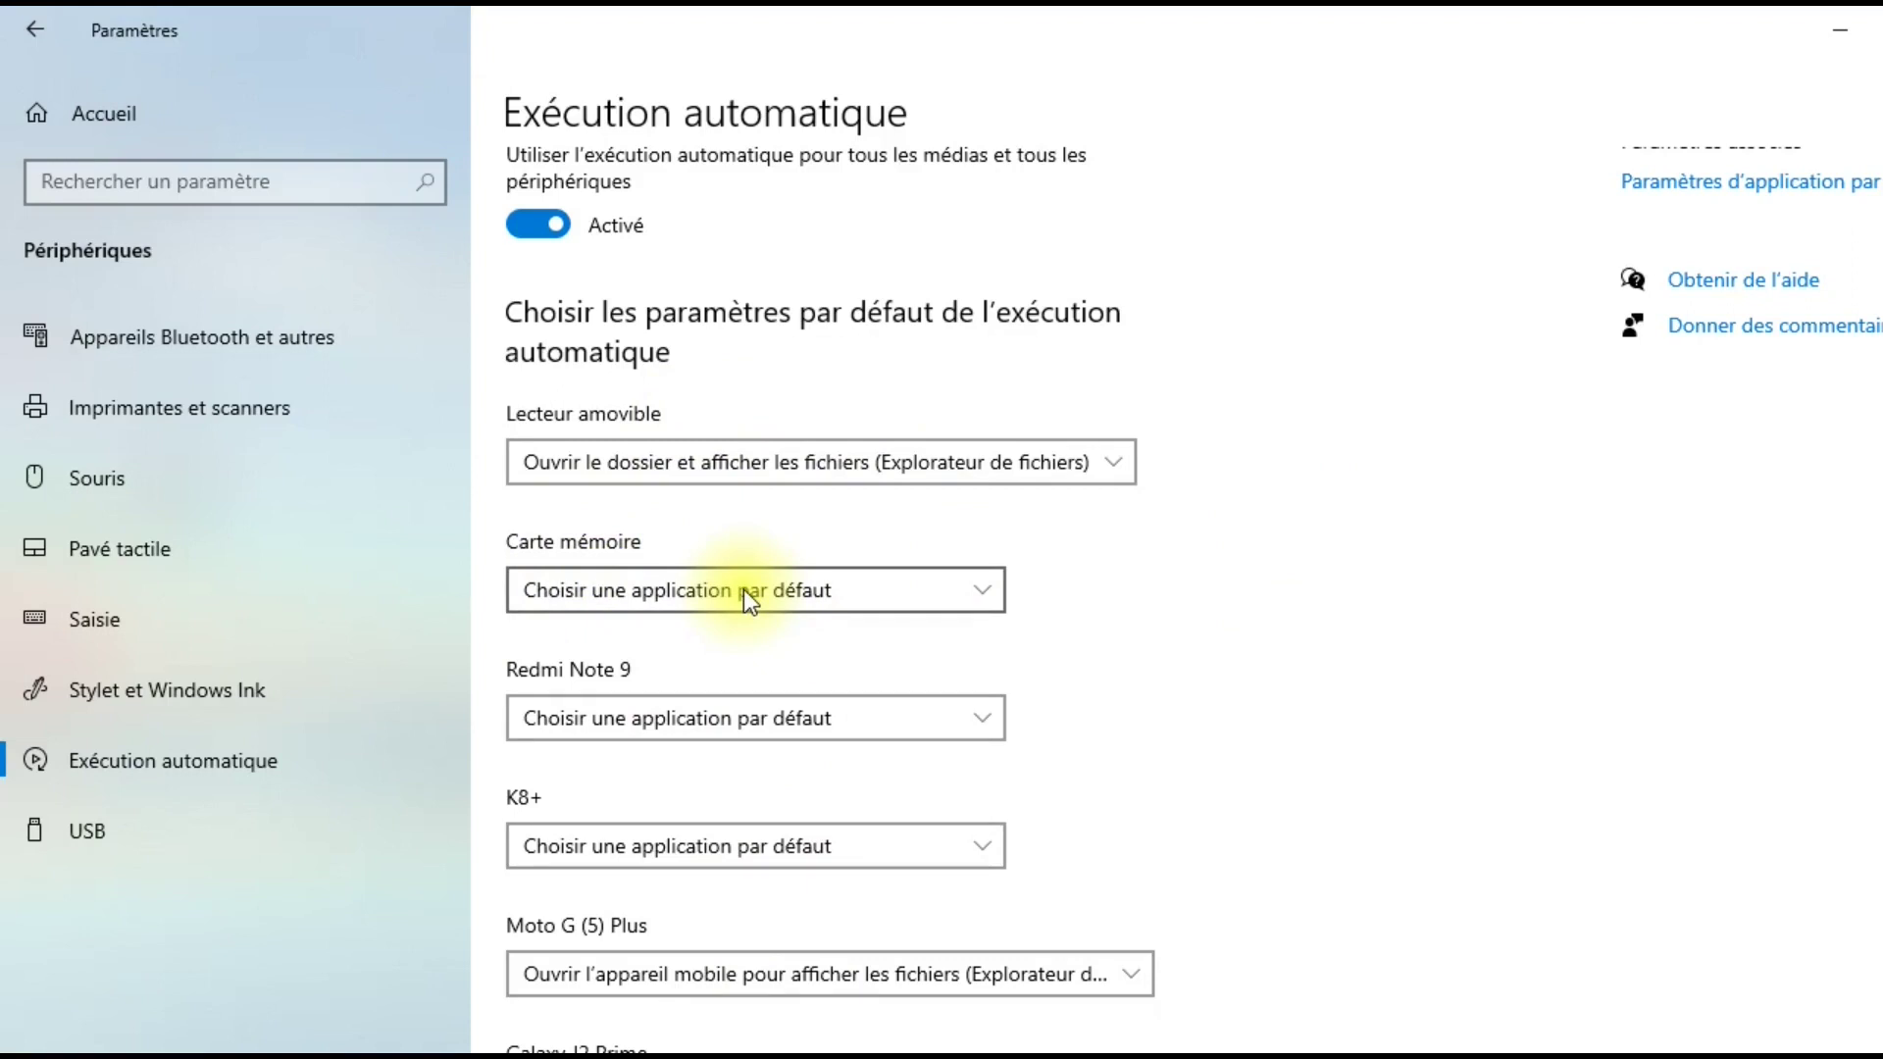
- View the USB settings, and open the Téléphone category from the Settings home page
click(190, 868)
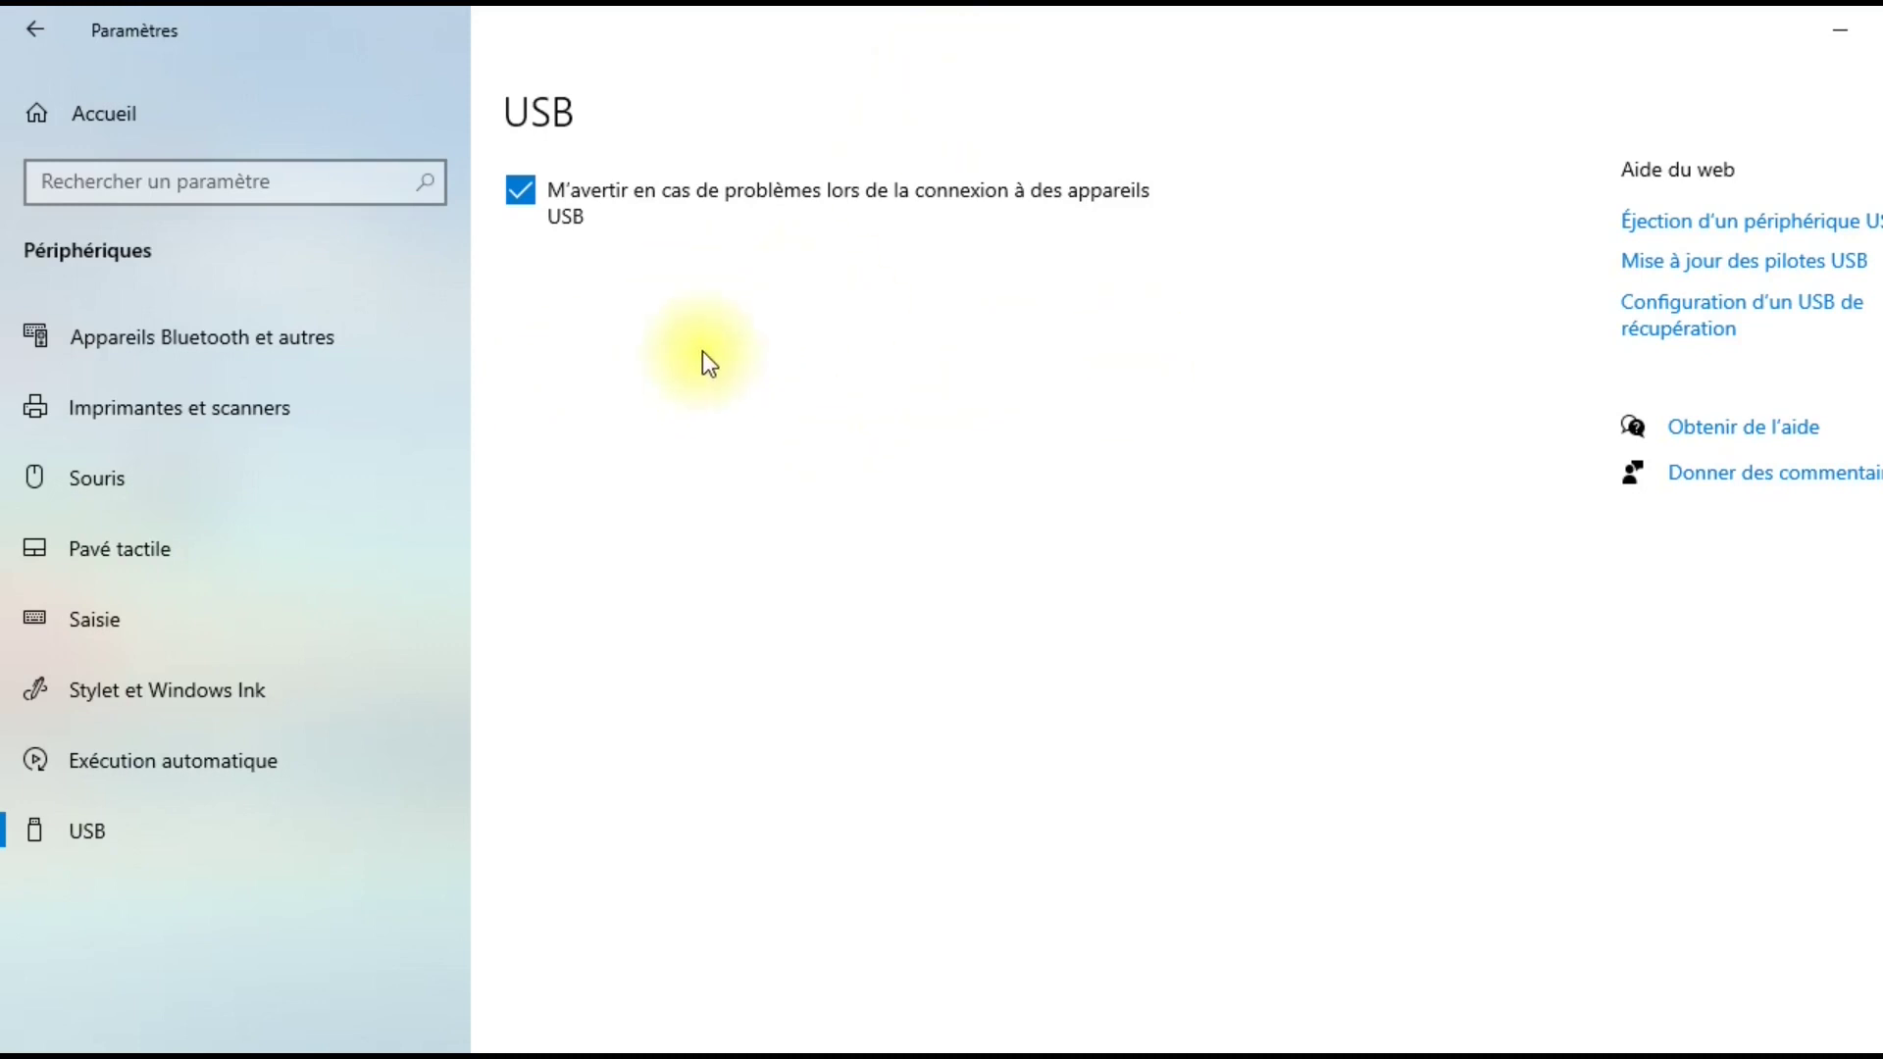
click(233, 102)
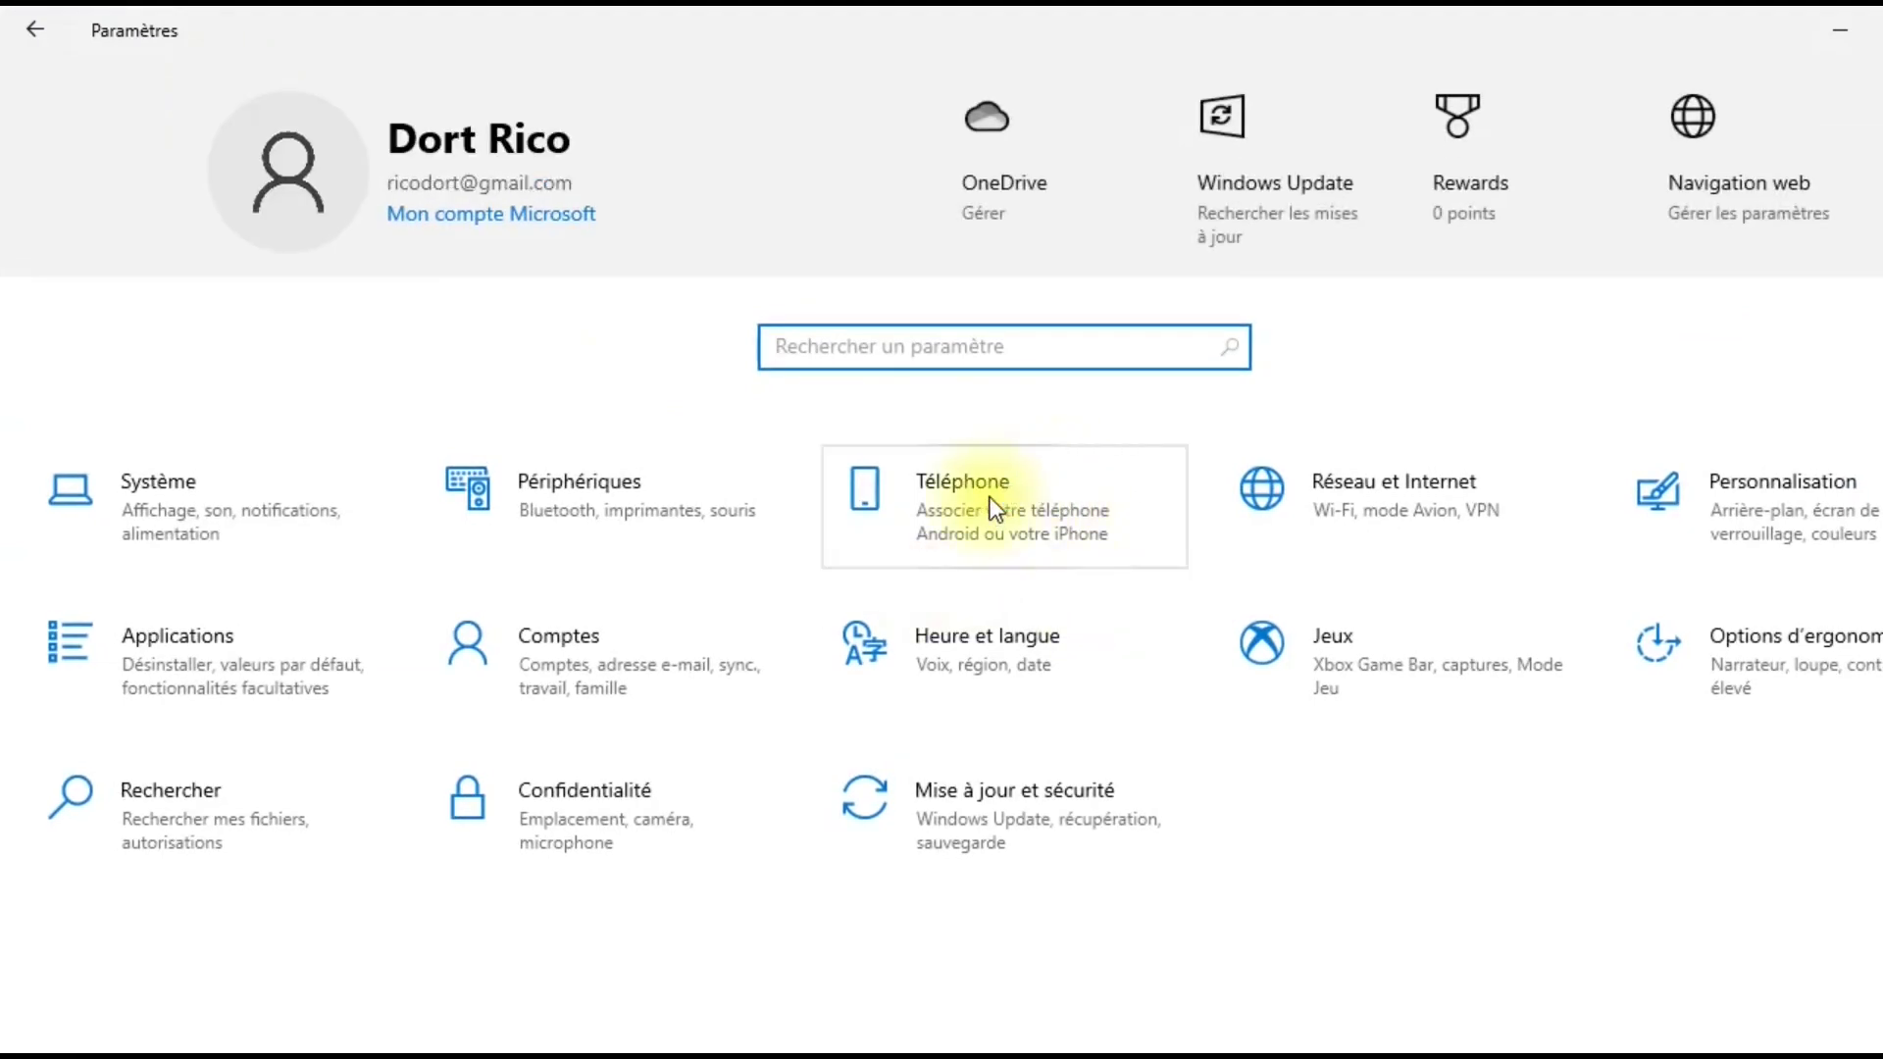
click(914, 540)
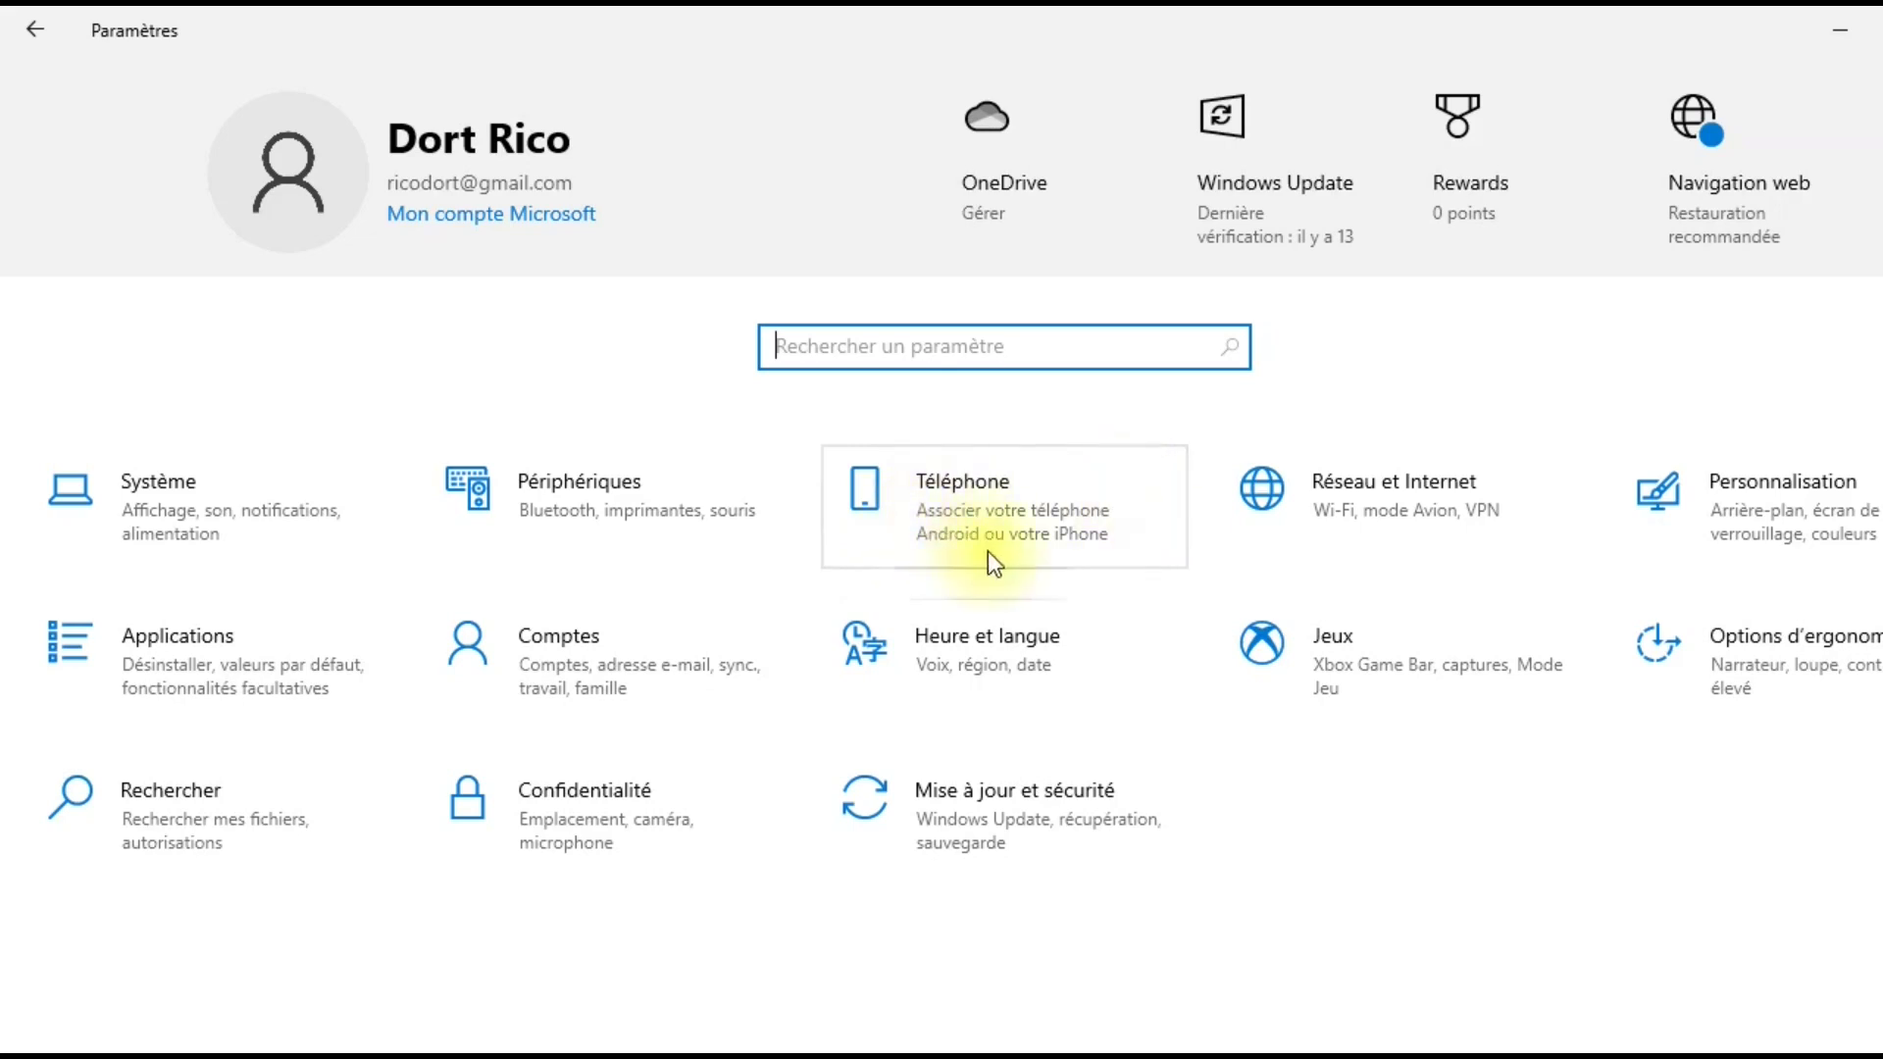
click(1037, 546)
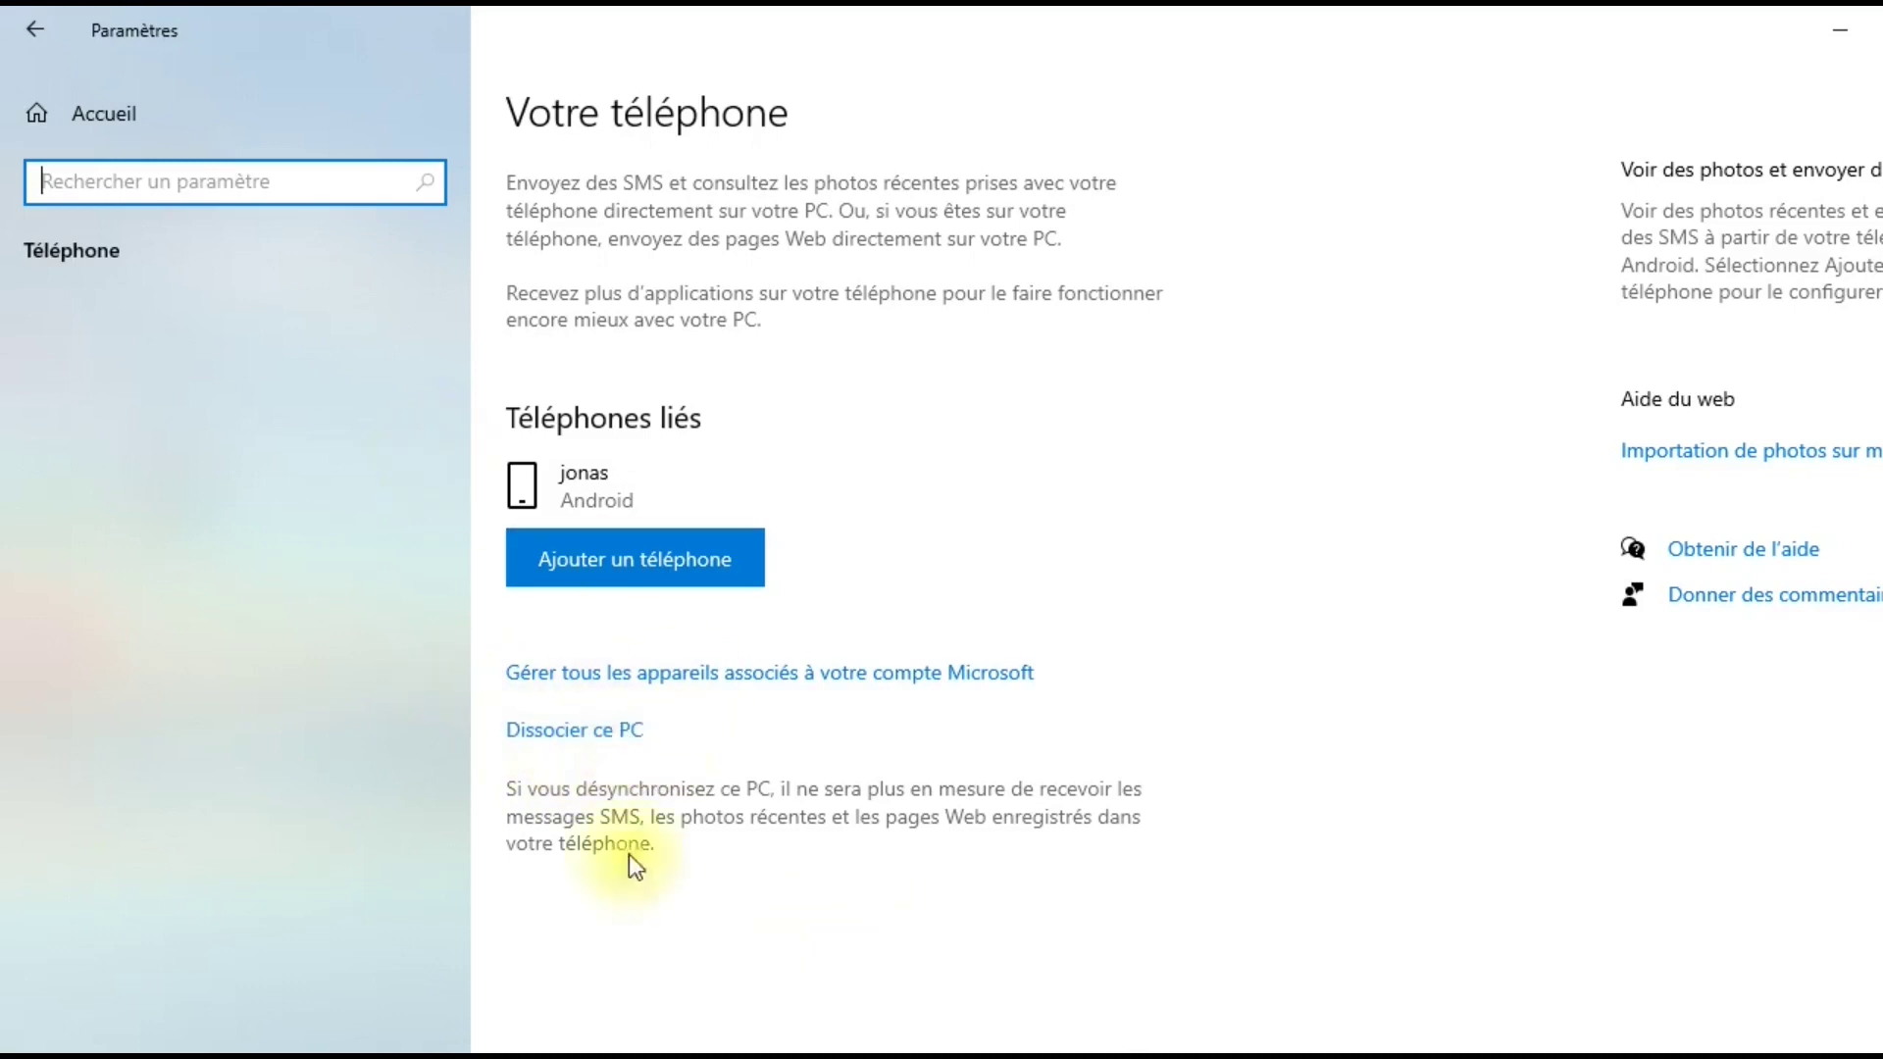
- View the process for adding an Android phone up to the Assistant Votre téléphone installation page, and close the Votre téléphone window
click(614, 561)
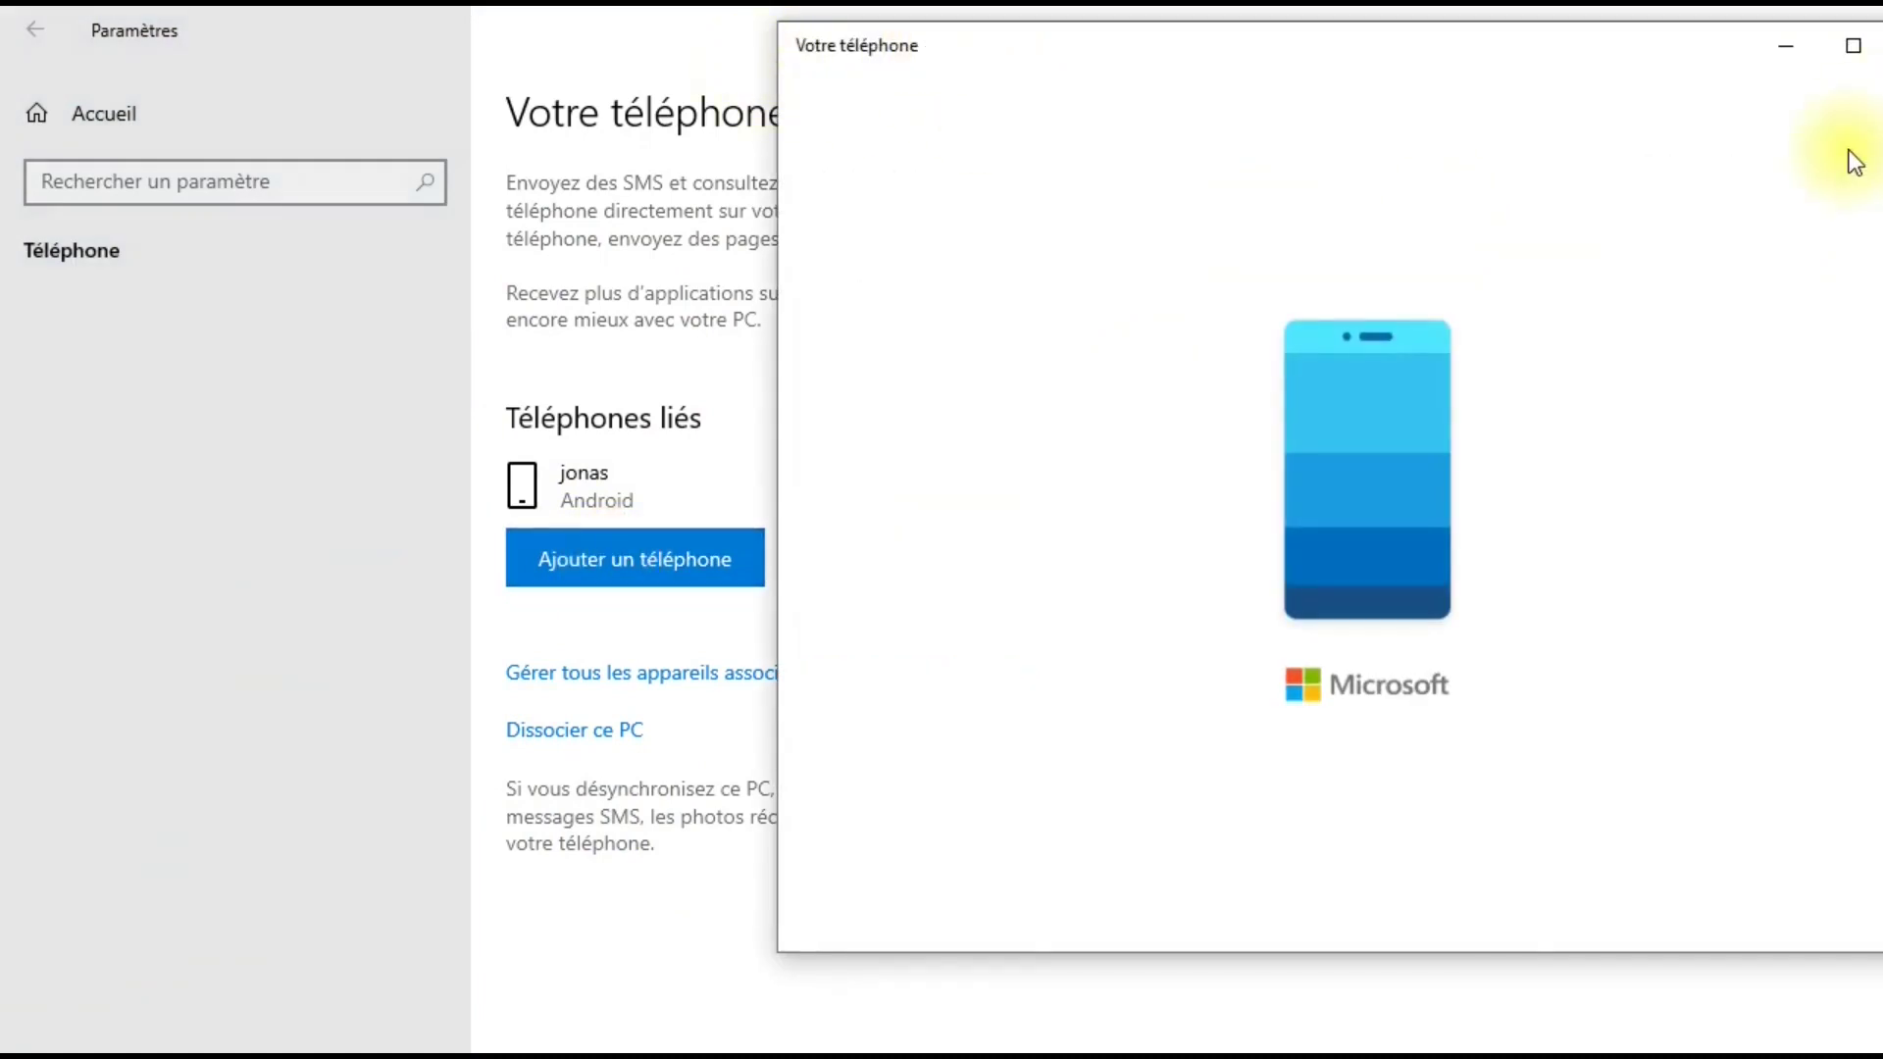
click(1374, 467)
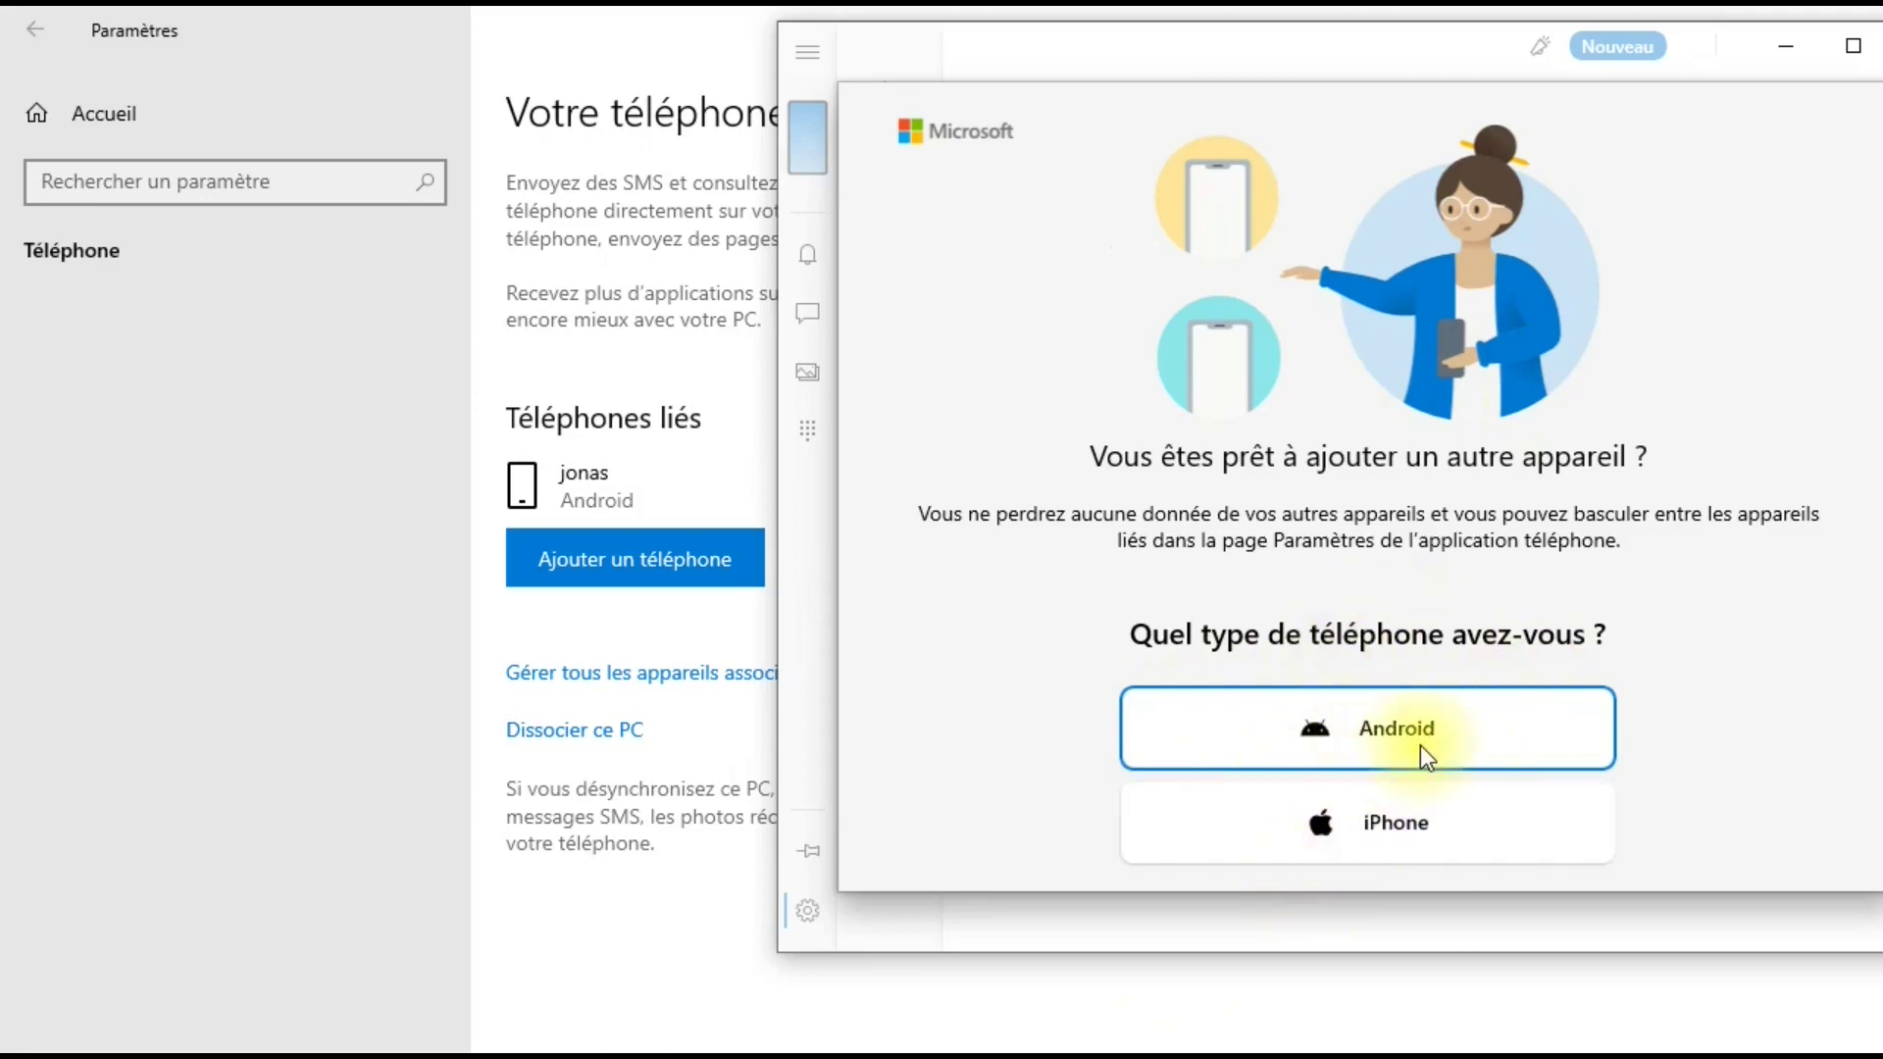
scroll(1871, 609, down, 2)
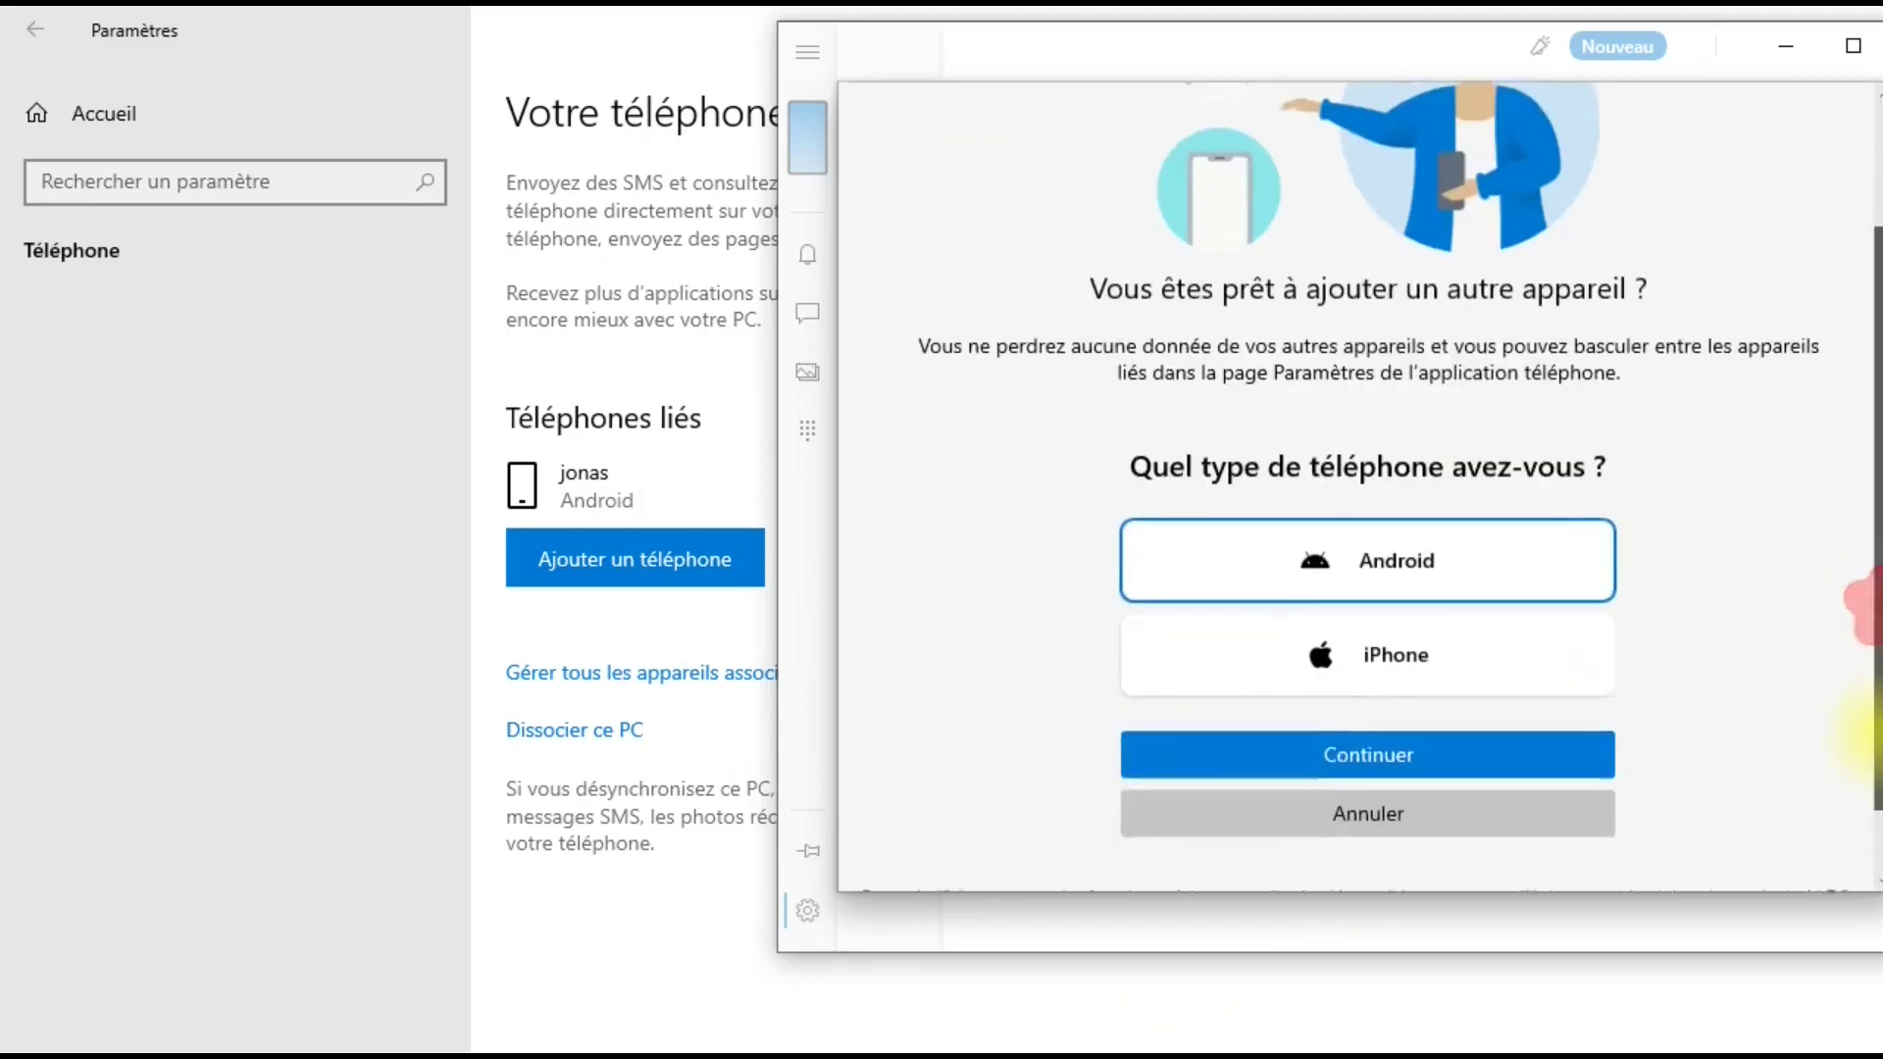
click(1334, 710)
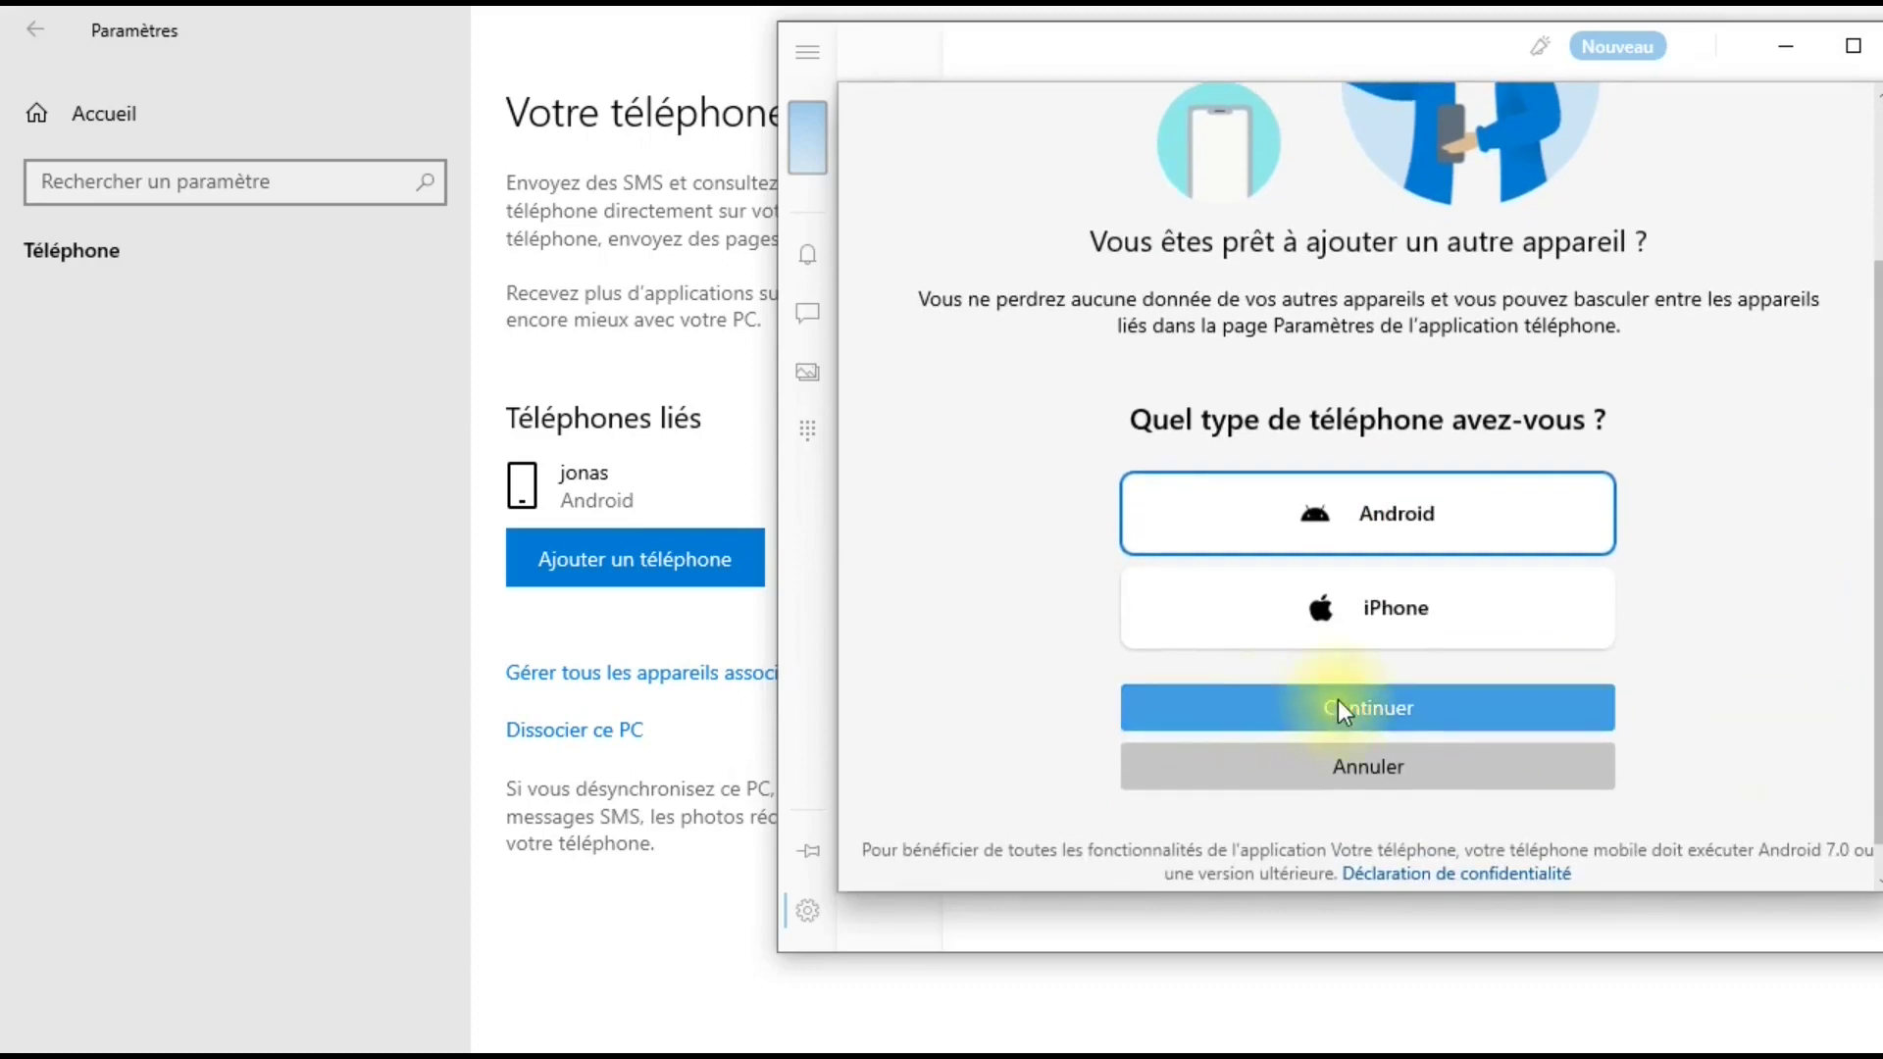
click(1338, 708)
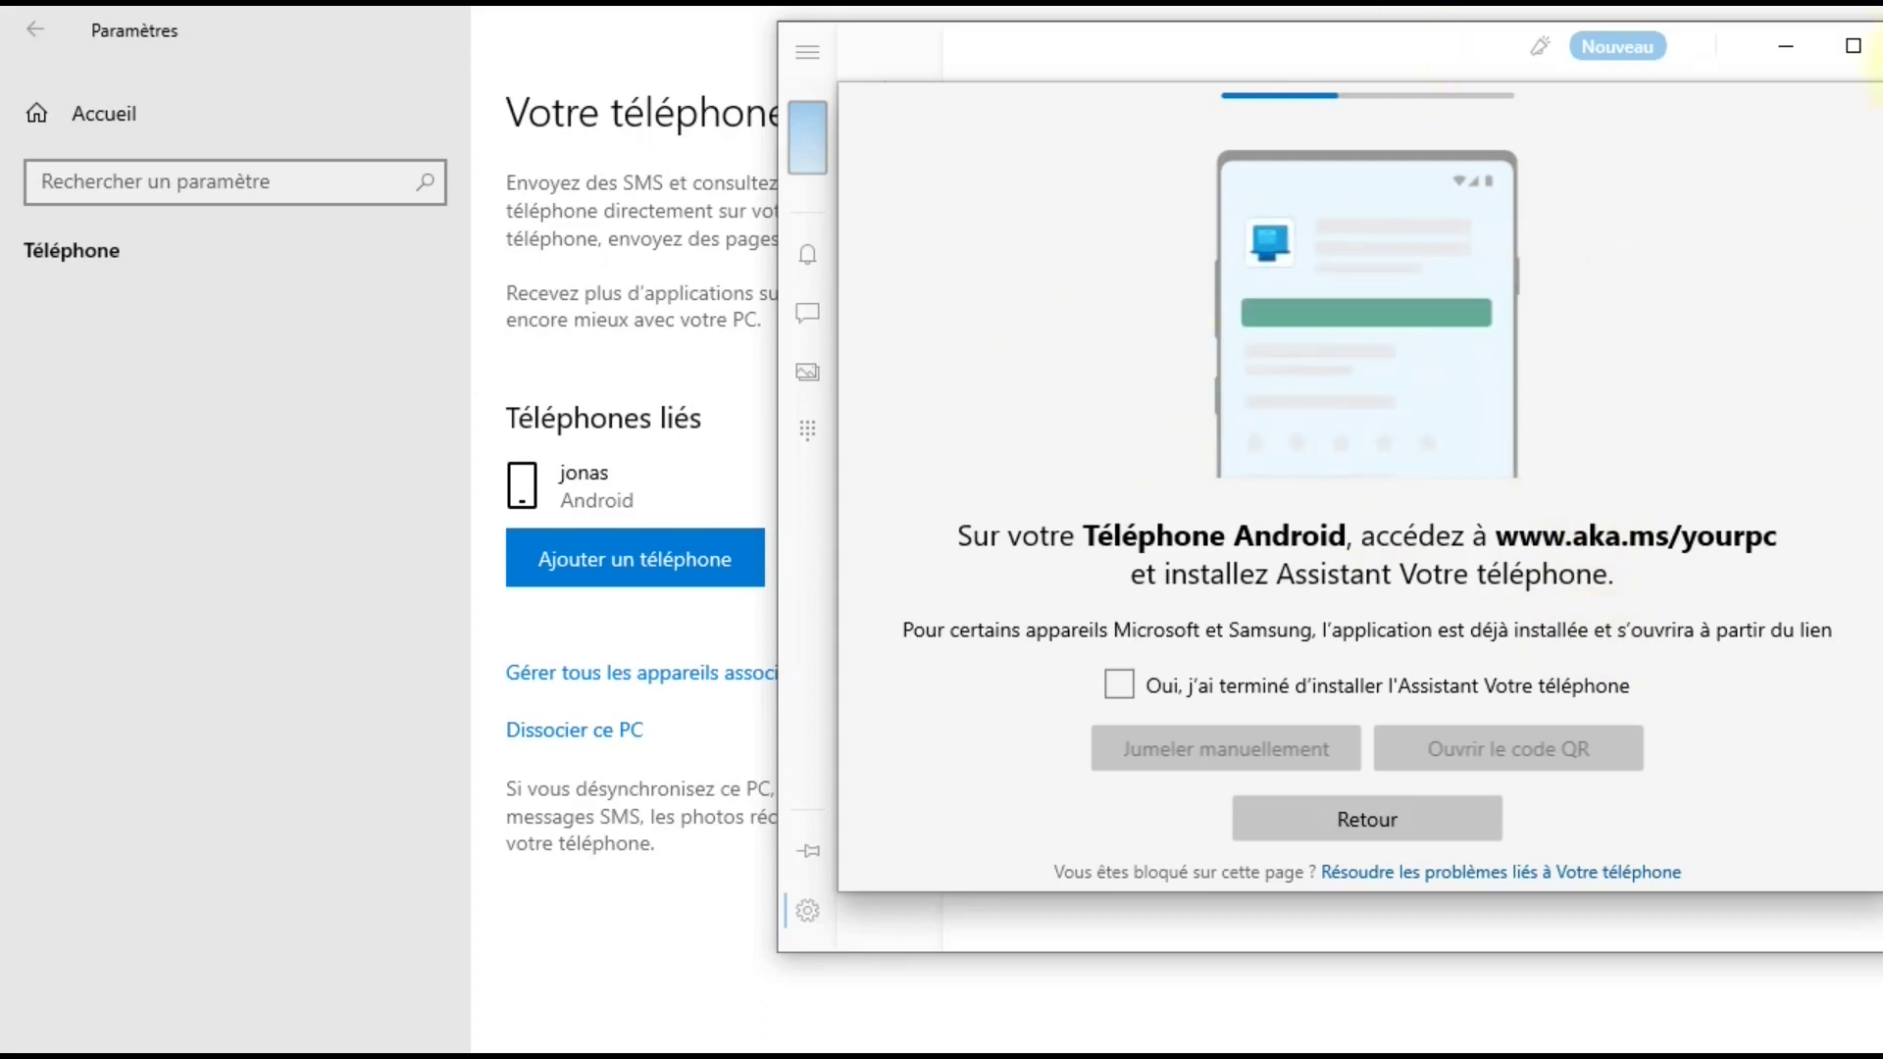
click(1878, 46)
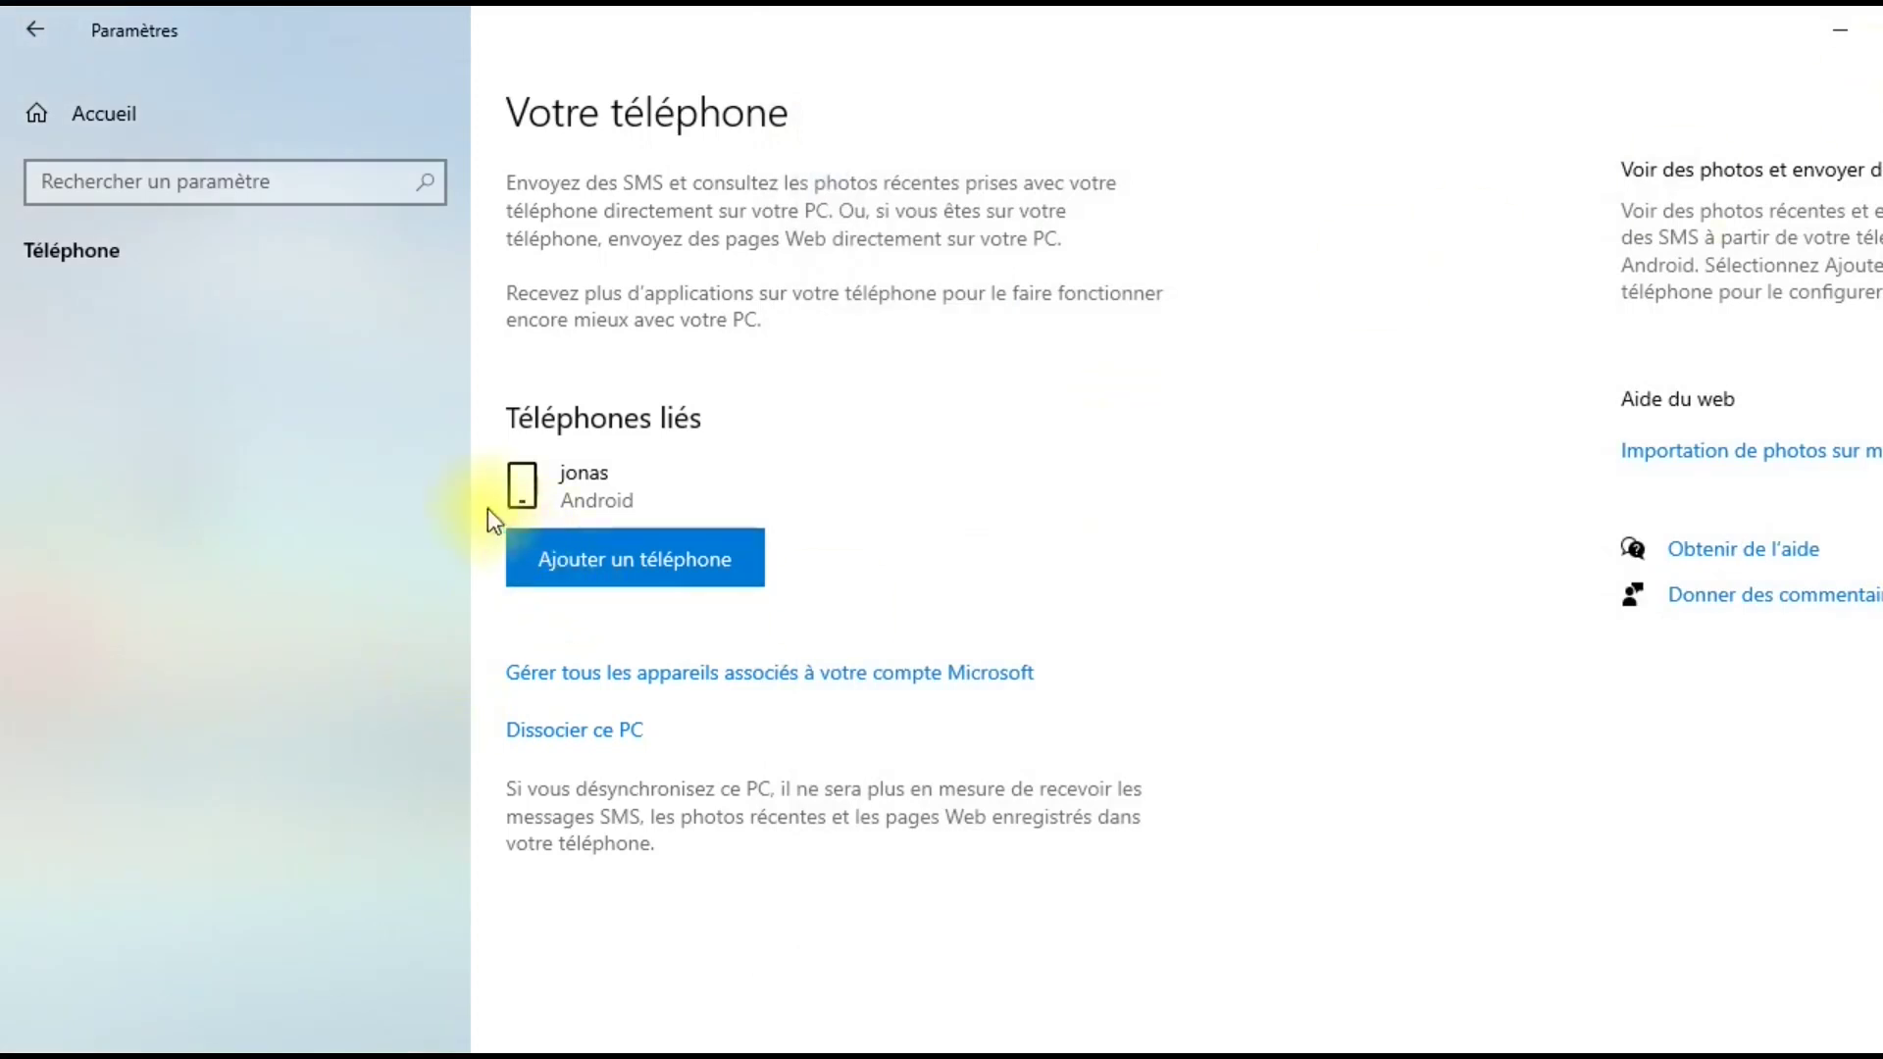
- In Réseau et Internet, open the current Wi-Fi connection's properties and examine its network profile and metered connection options
click(175, 108)
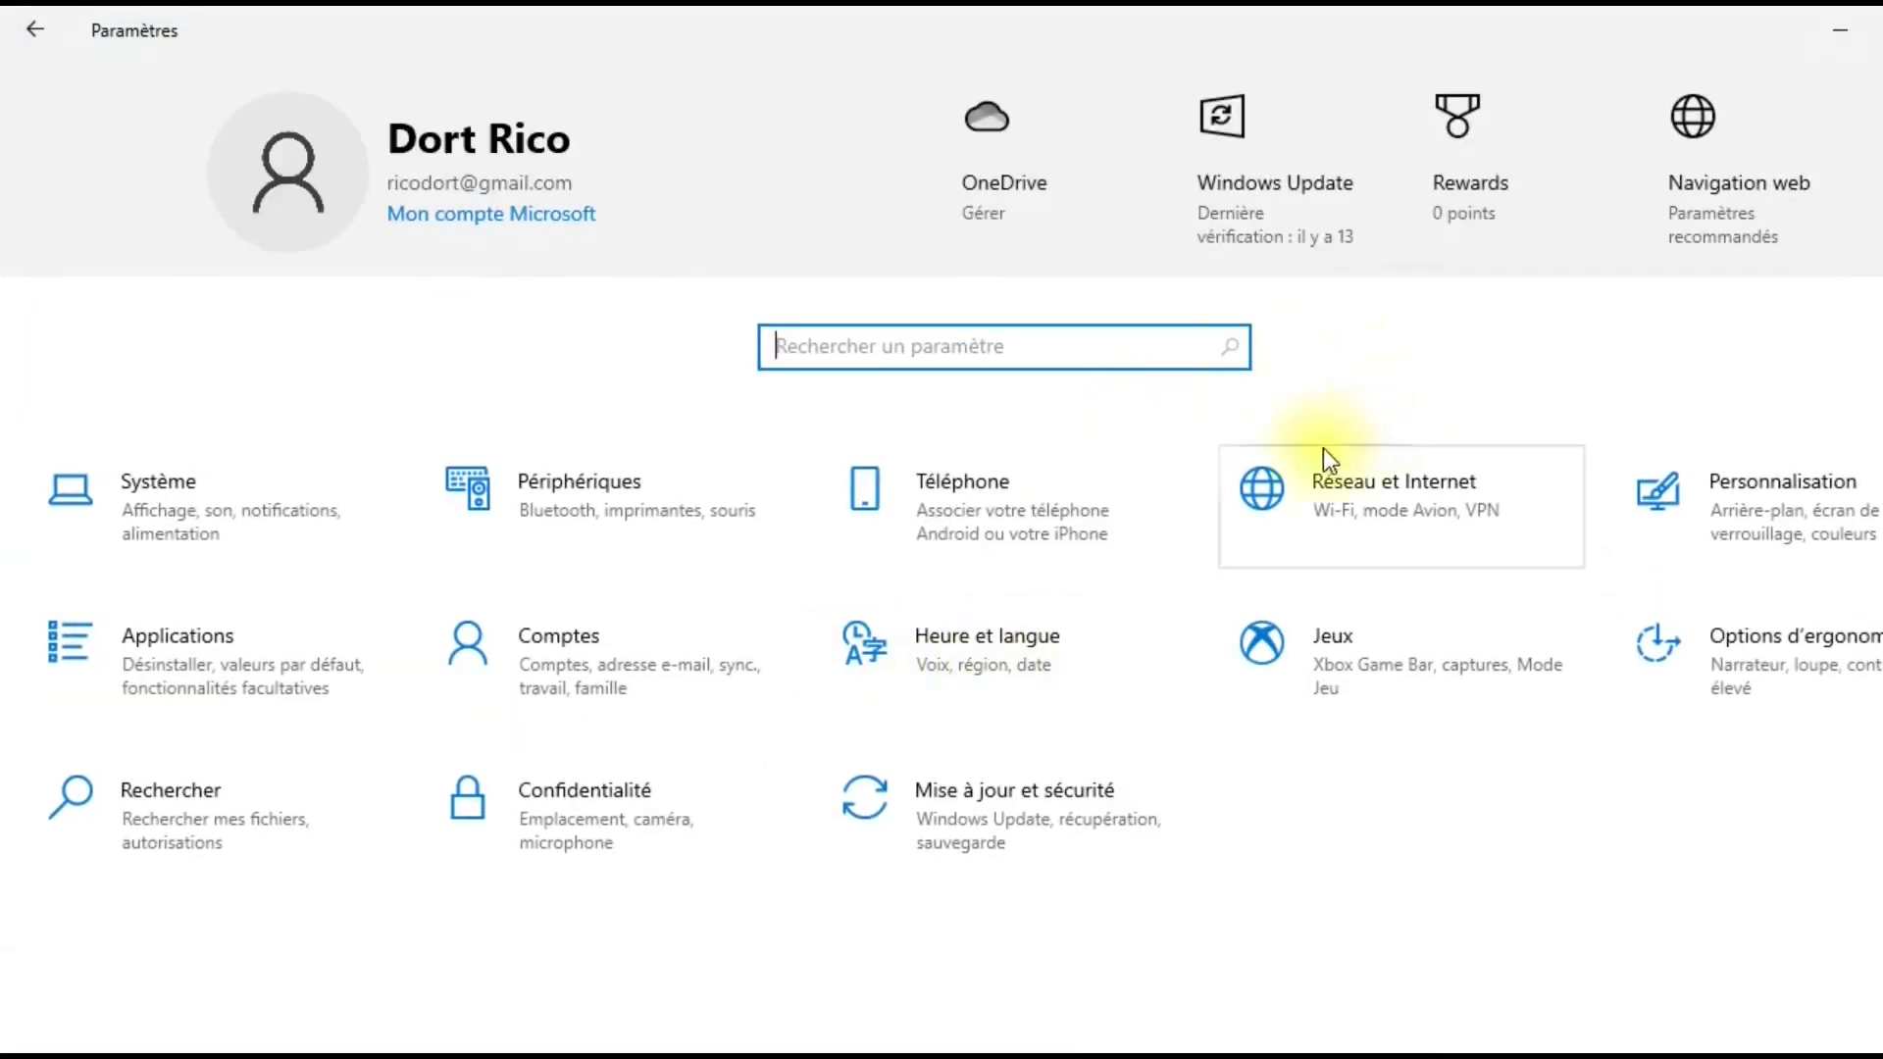
click(1332, 492)
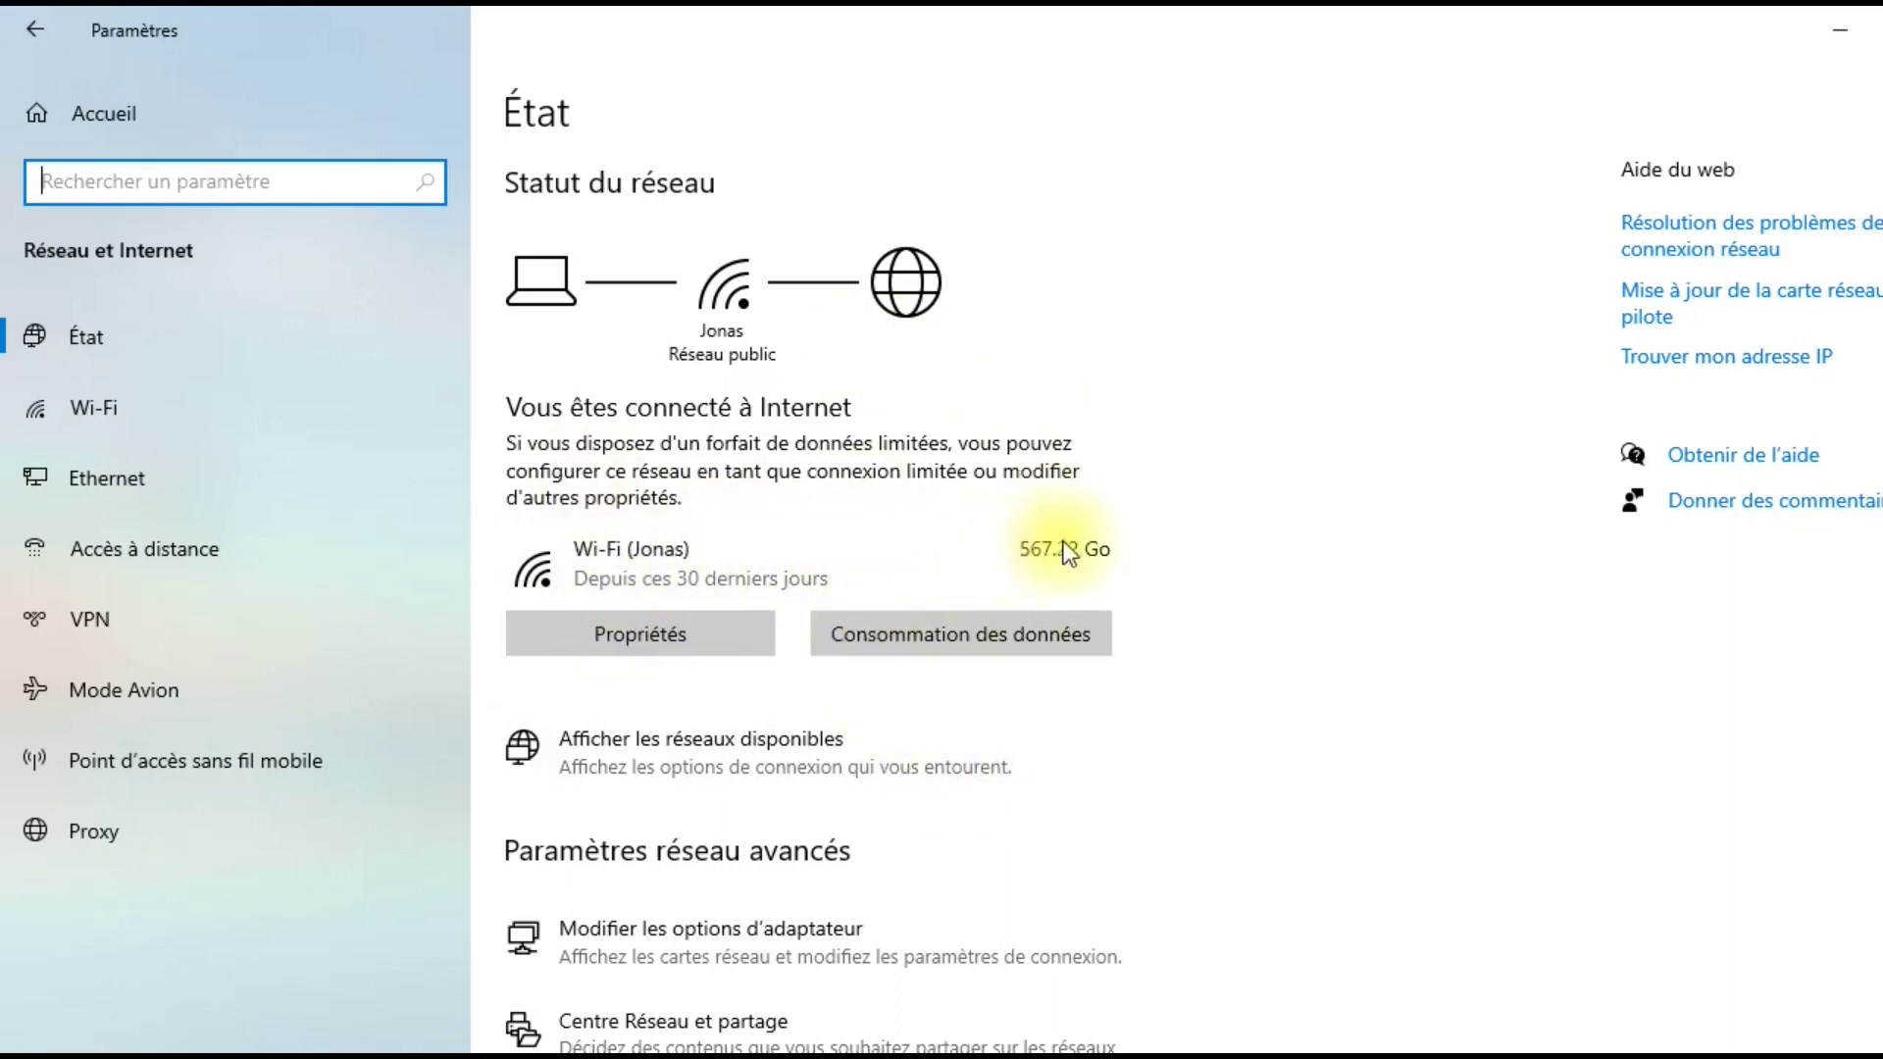
click(620, 639)
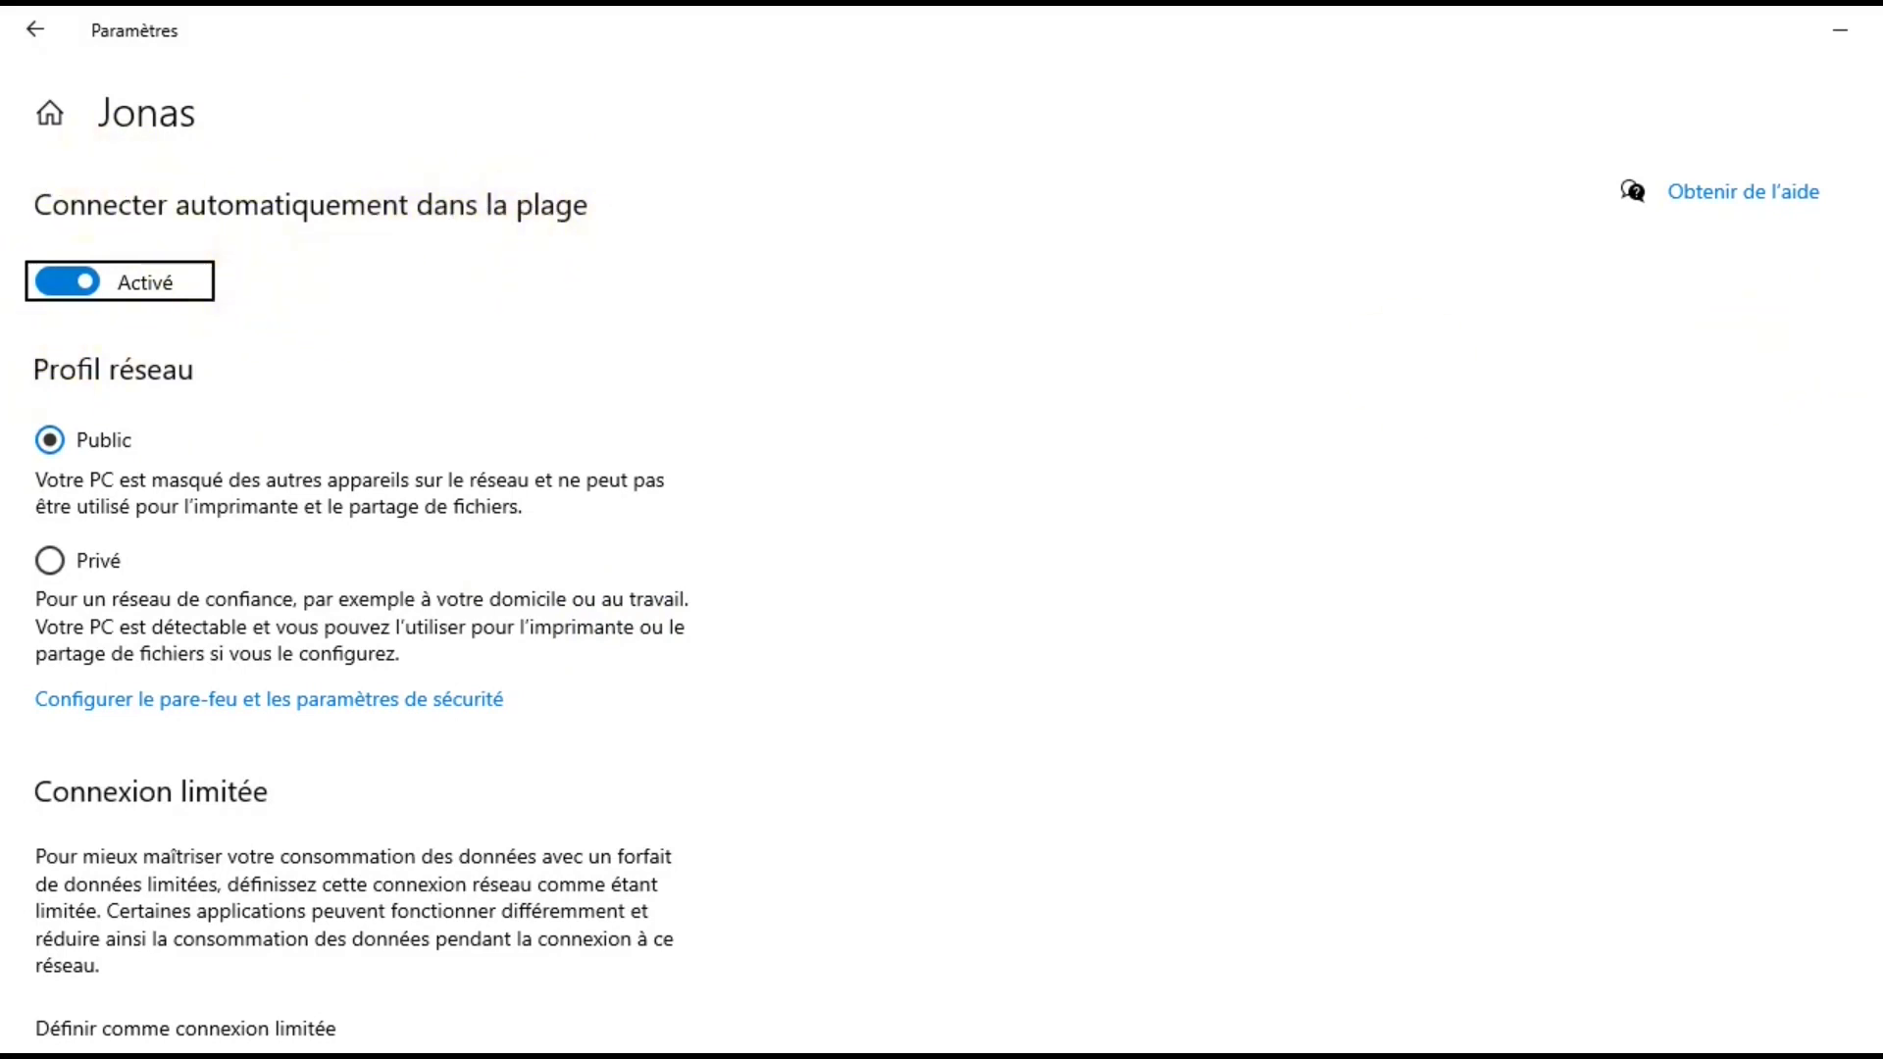
scroll(942, 598, down, 1)
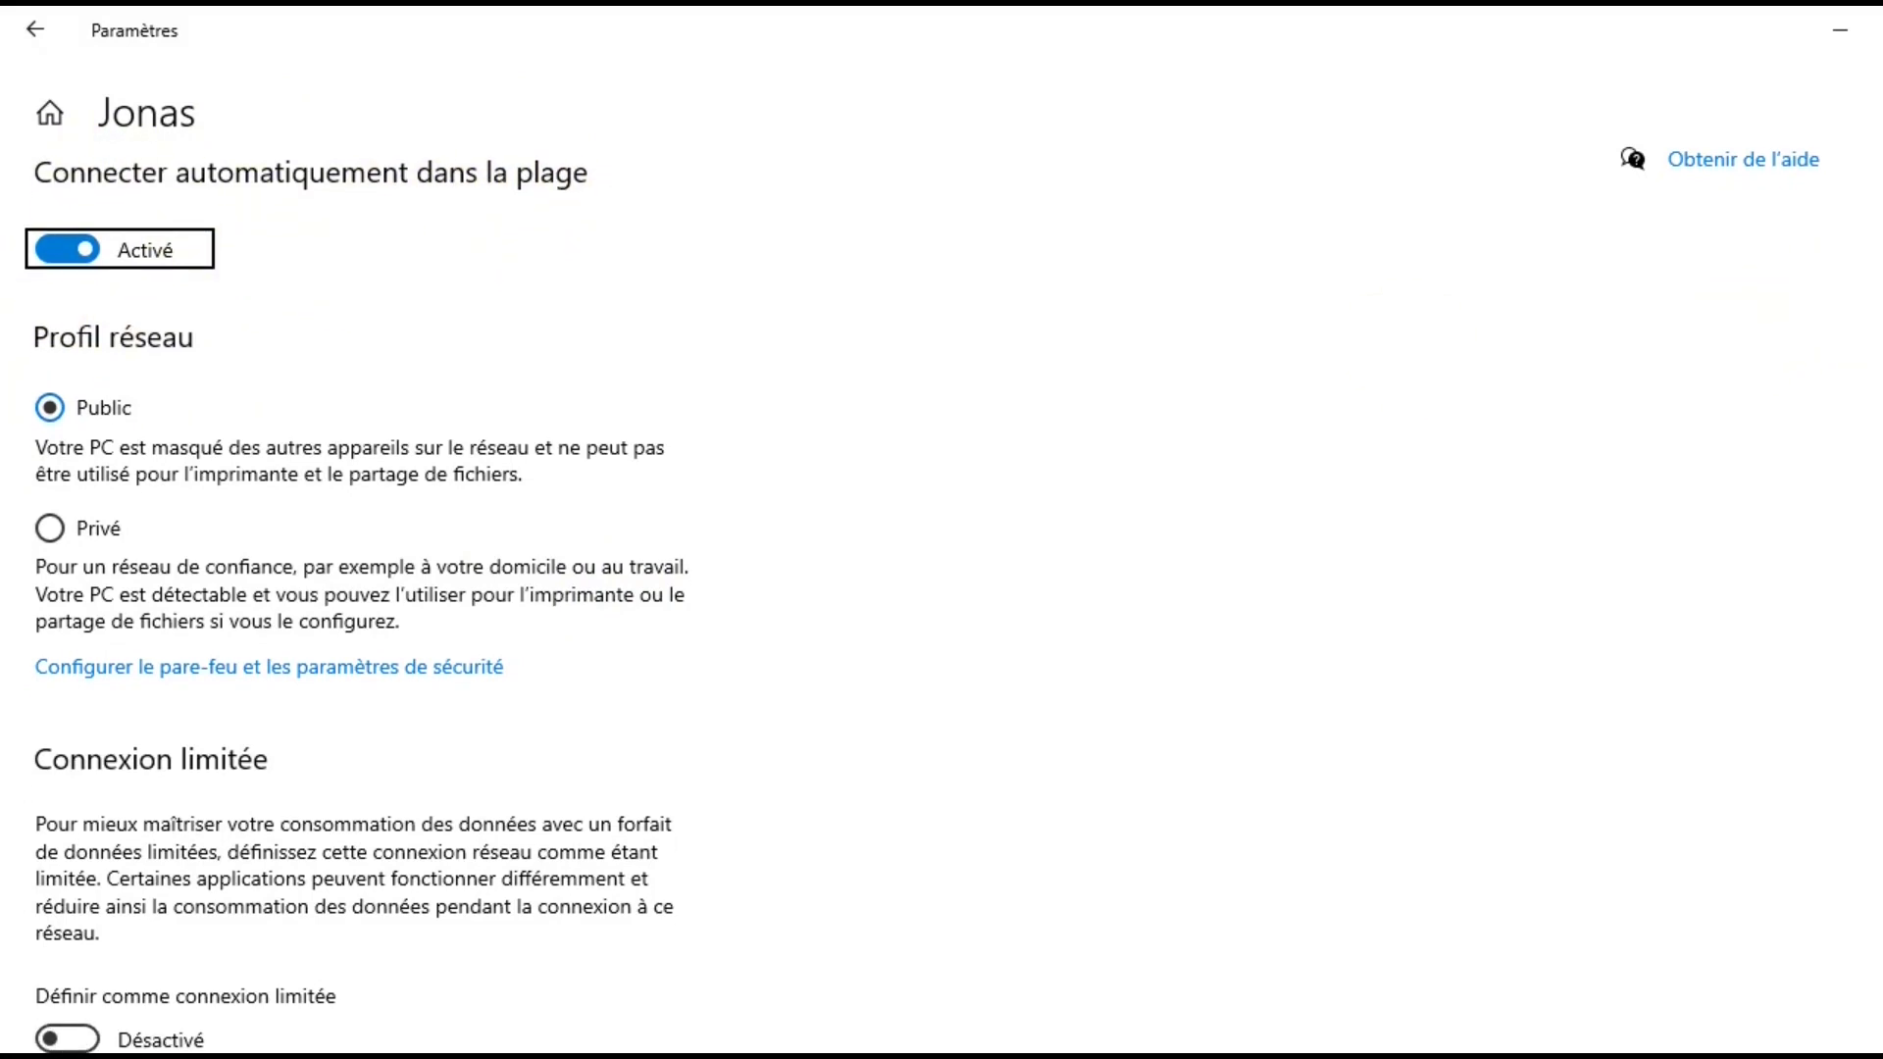
scroll(942, 598, down, 2)
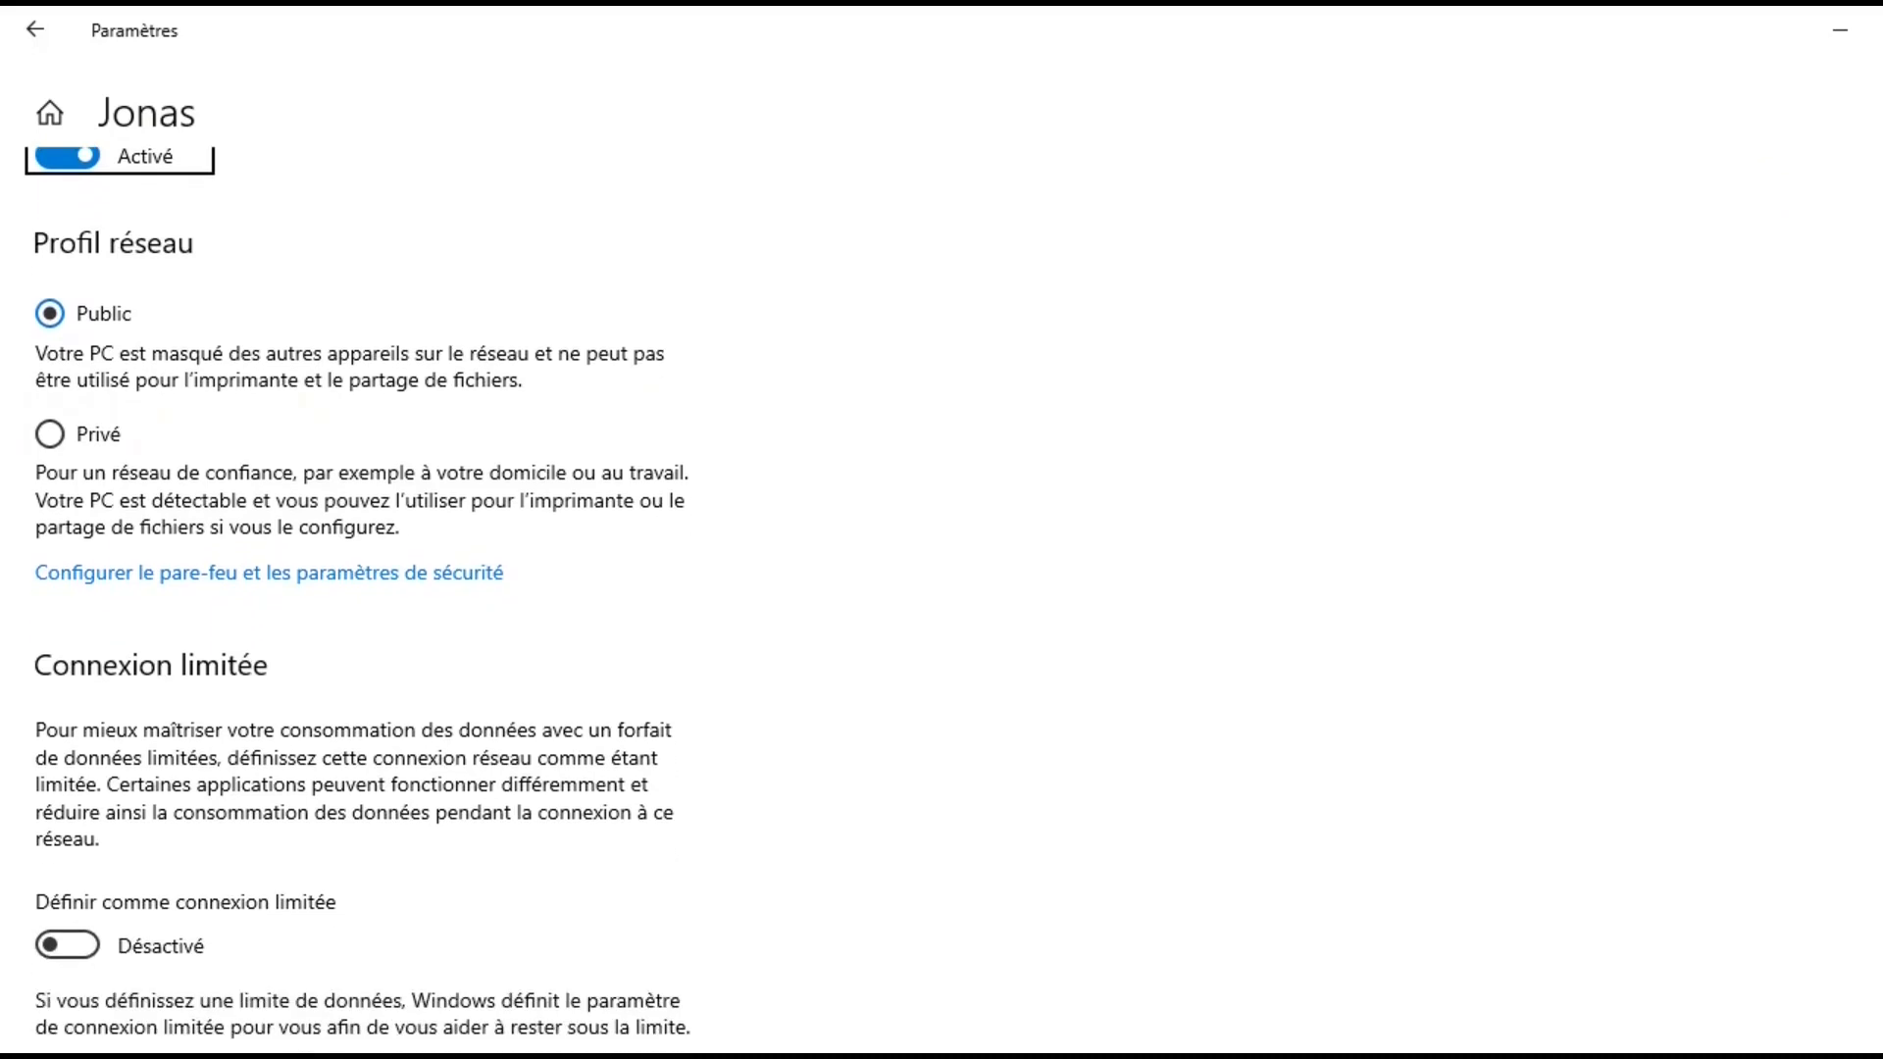
scroll(358, 598, up, 1)
scroll(358, 599, down, 4)
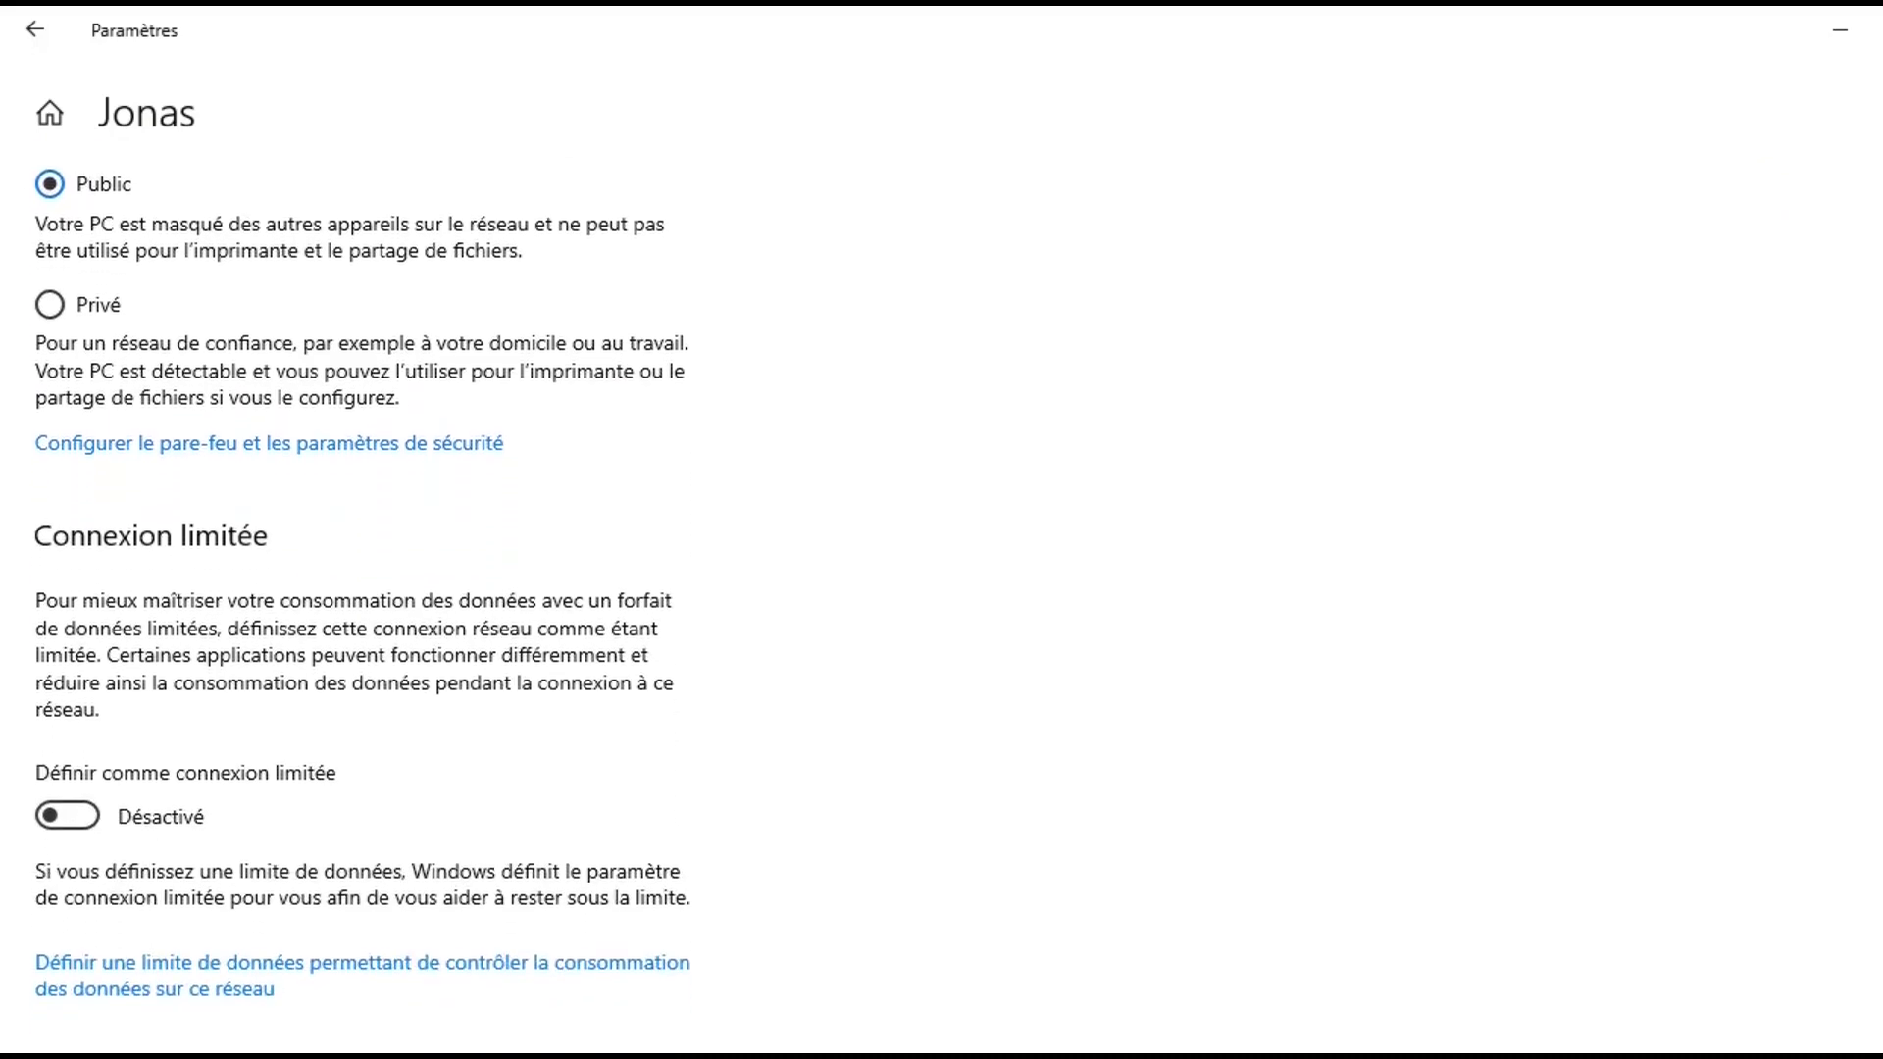
scroll(260, 386, up, 1)
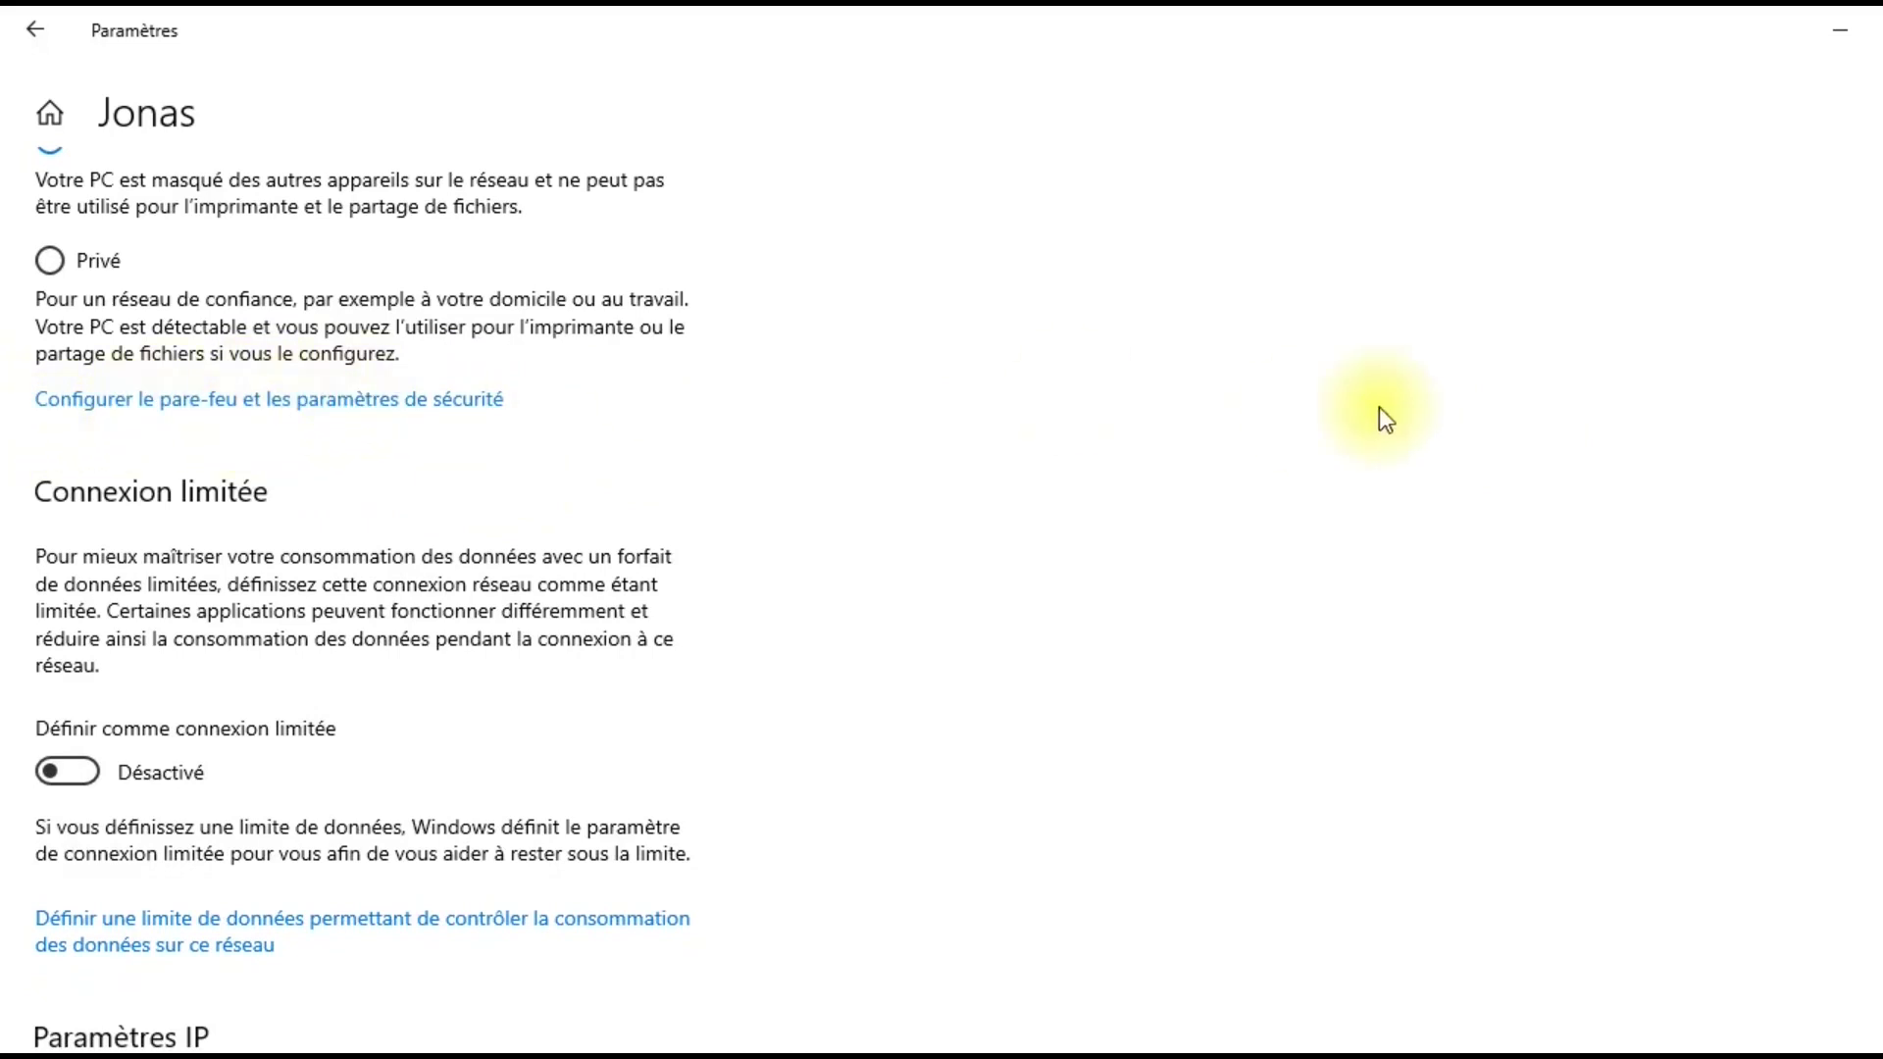
- Review the Wi-Fi connection's IP settings, copy its listed properties, and leave the properties page
scroll(1214, 501, down, 3)
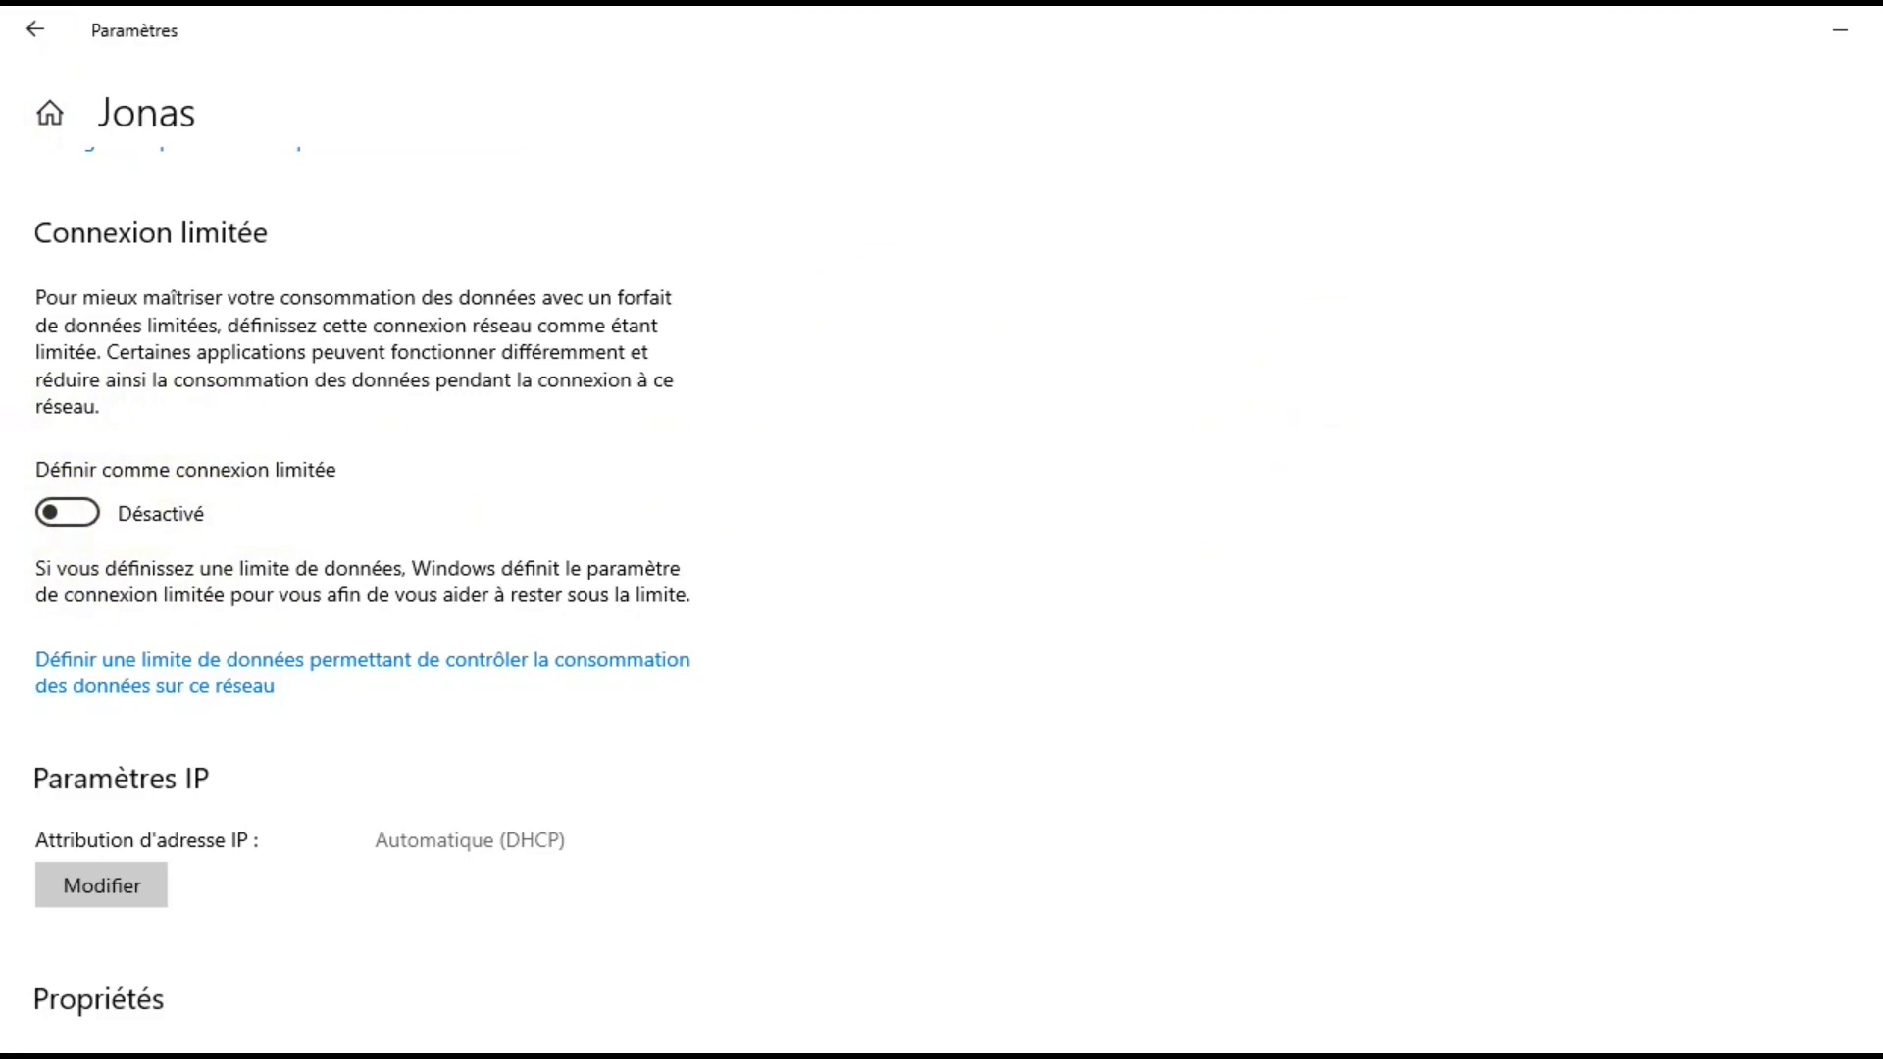
scroll(1020, 650, down, 3)
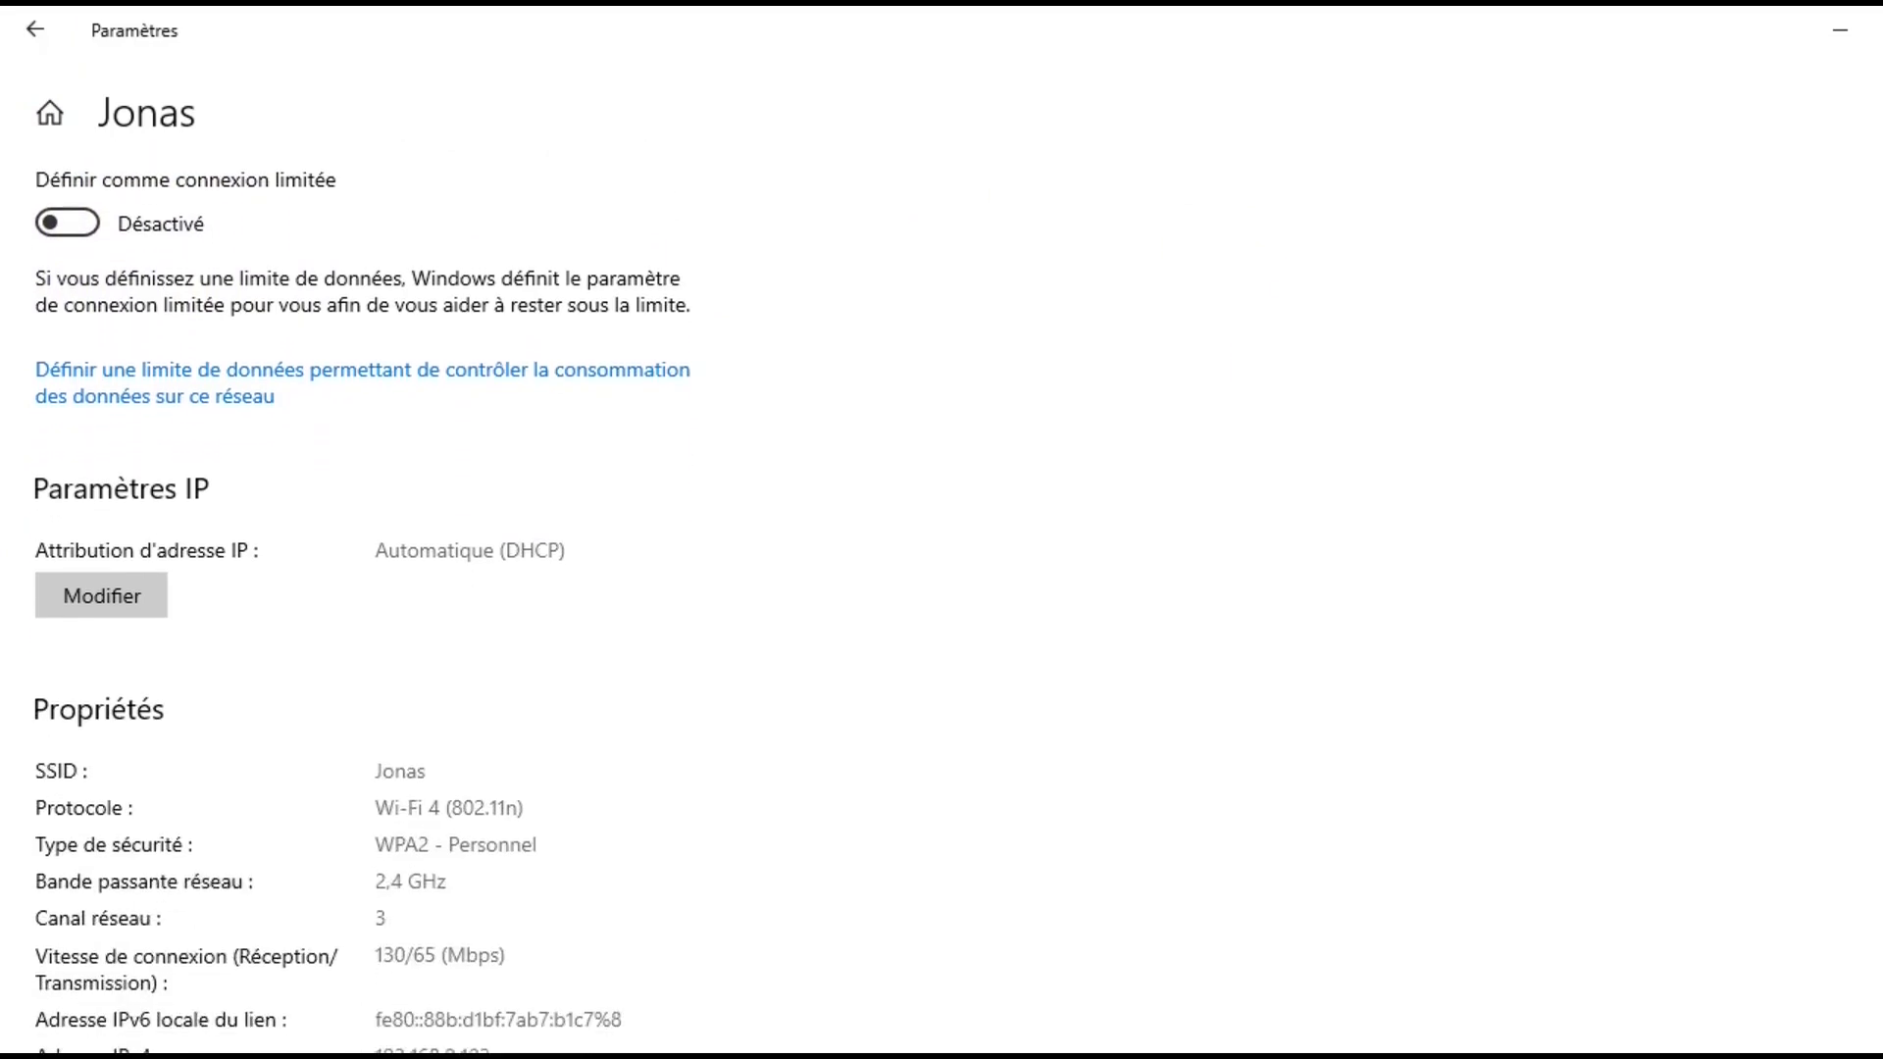
scroll(1638, 635, down, 5)
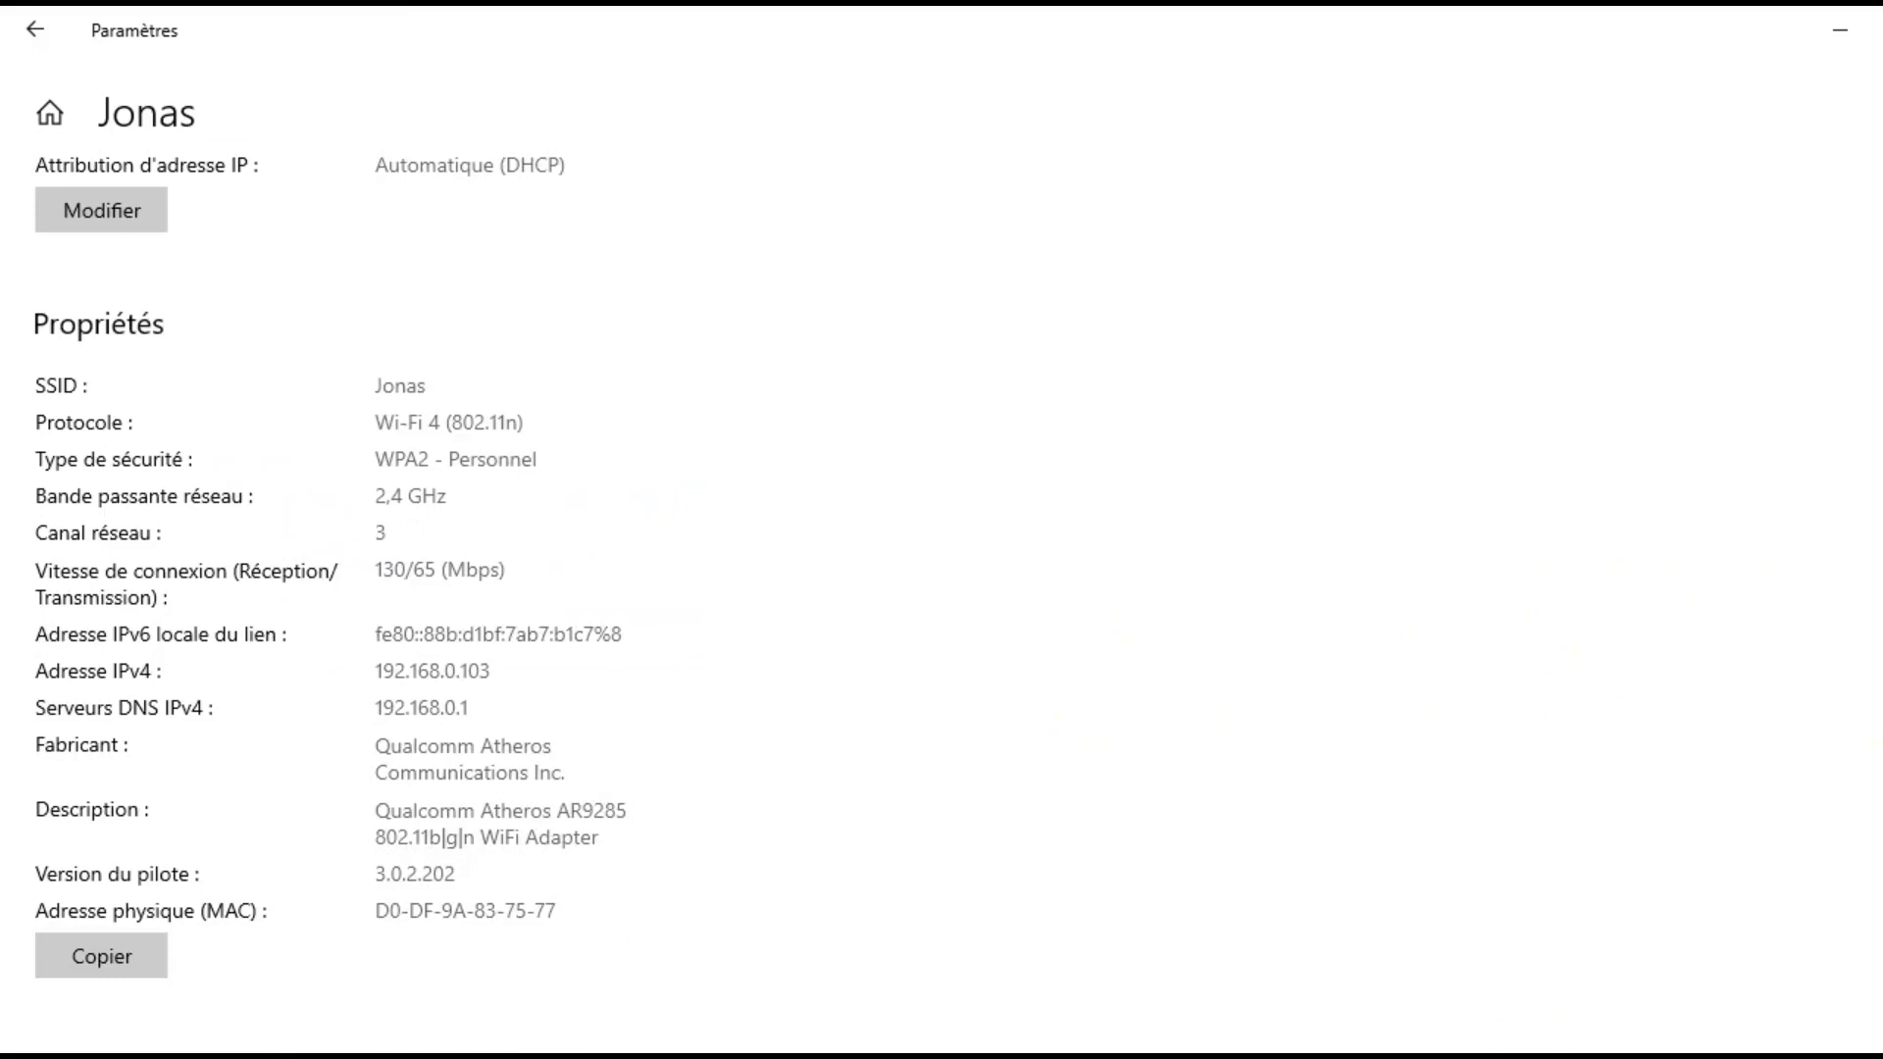
click(90, 966)
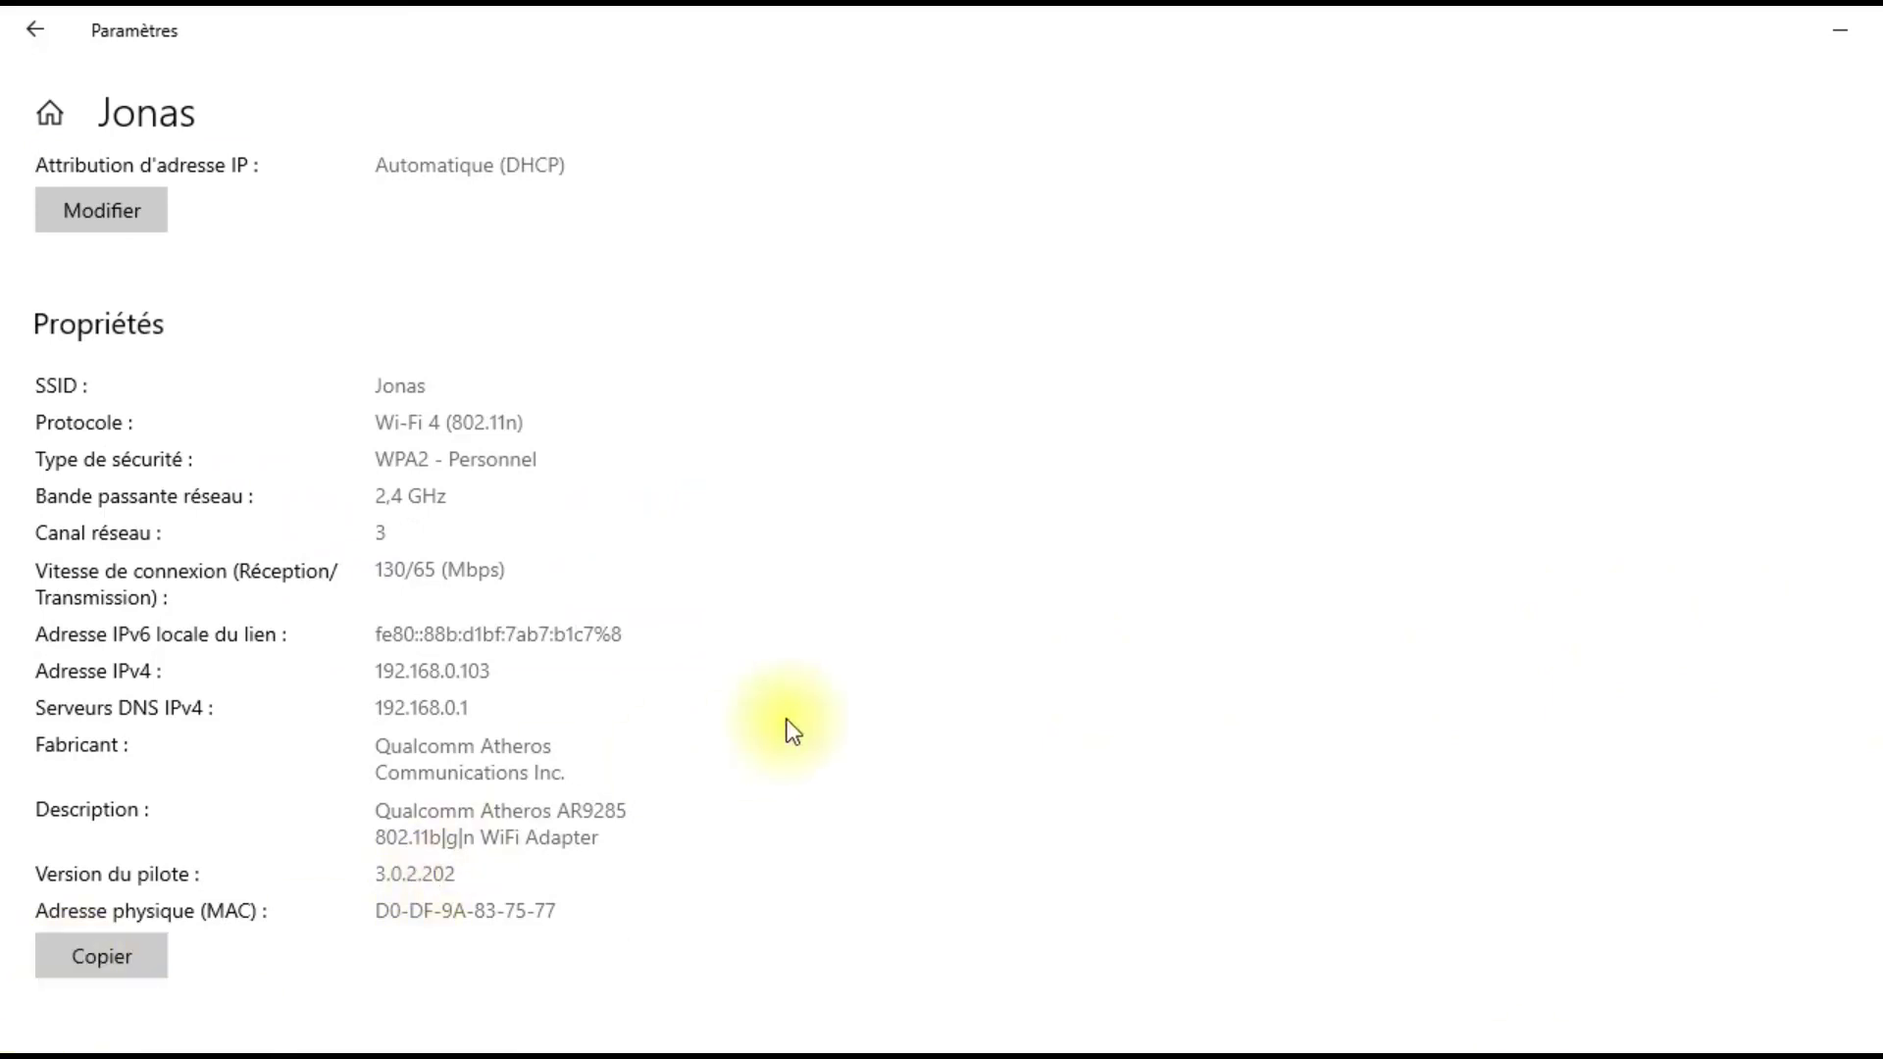
click(52, 37)
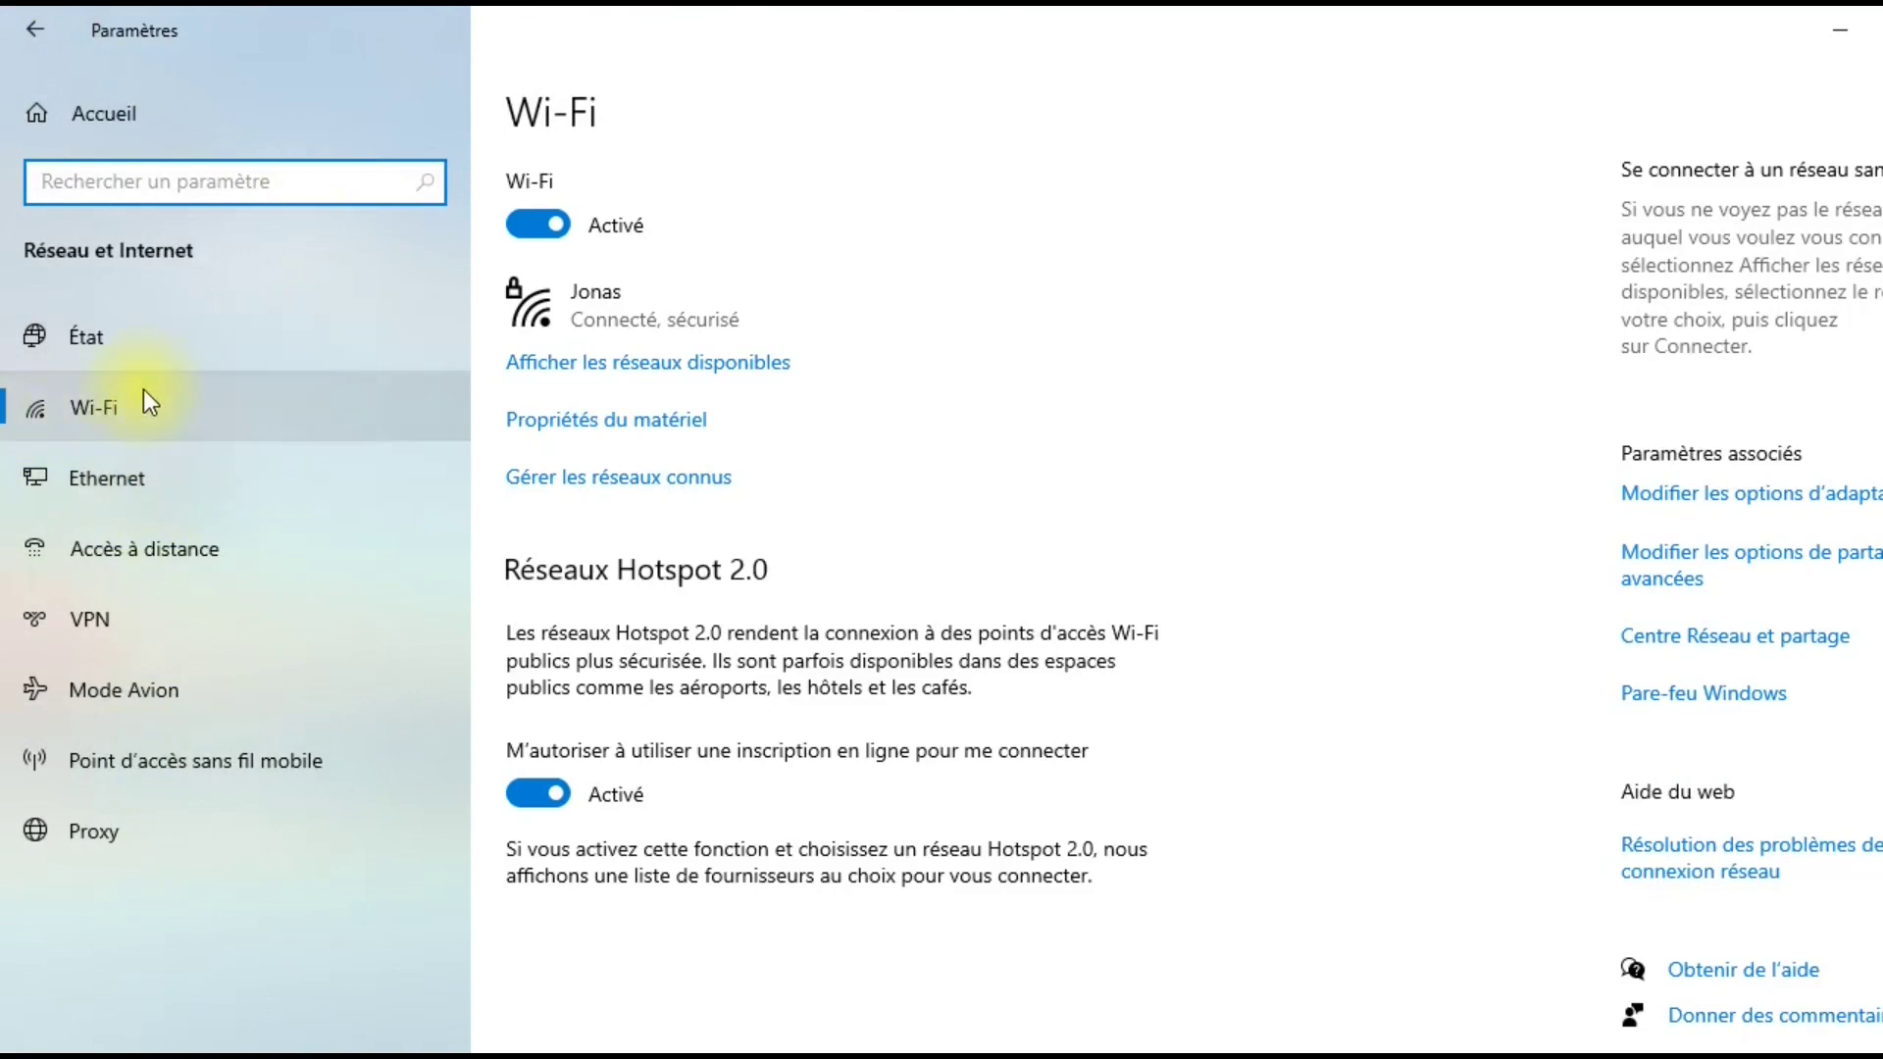
- Return to the État page and view the available Wi-Fi networks without connecting to another one
click(133, 334)
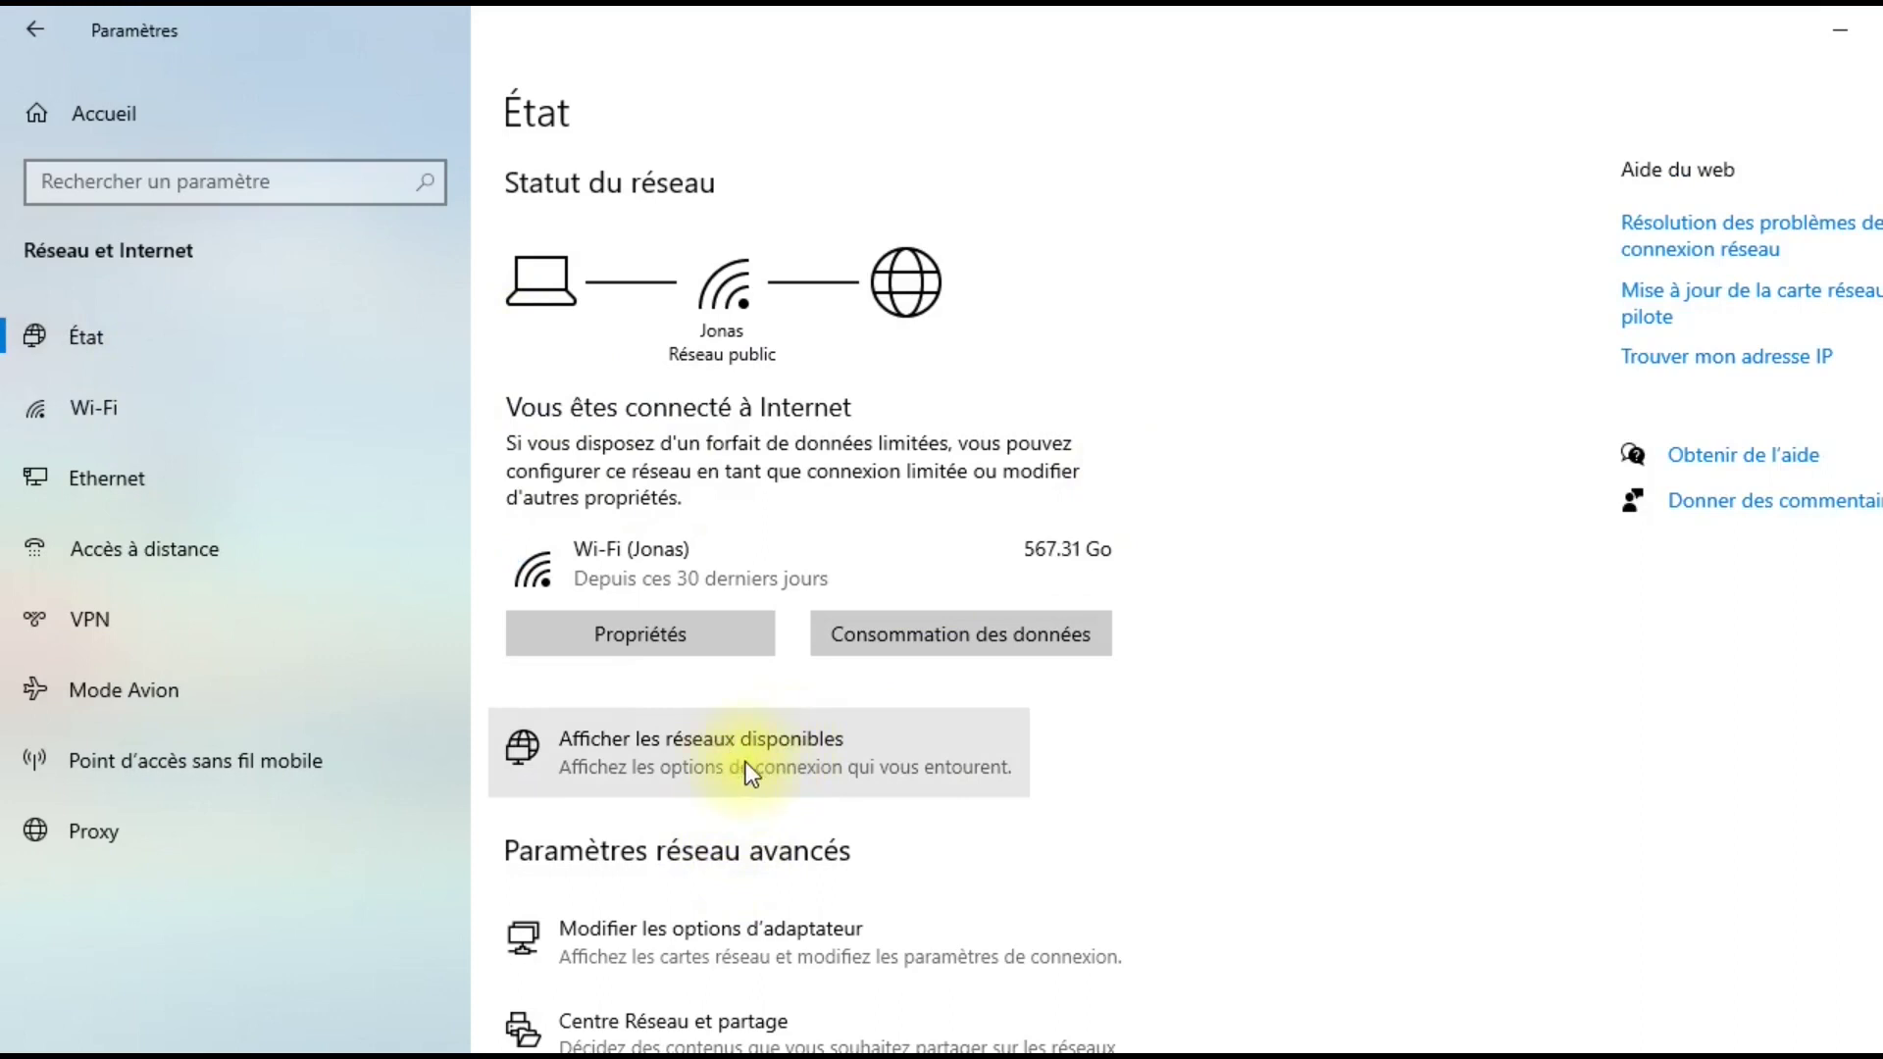
click(746, 763)
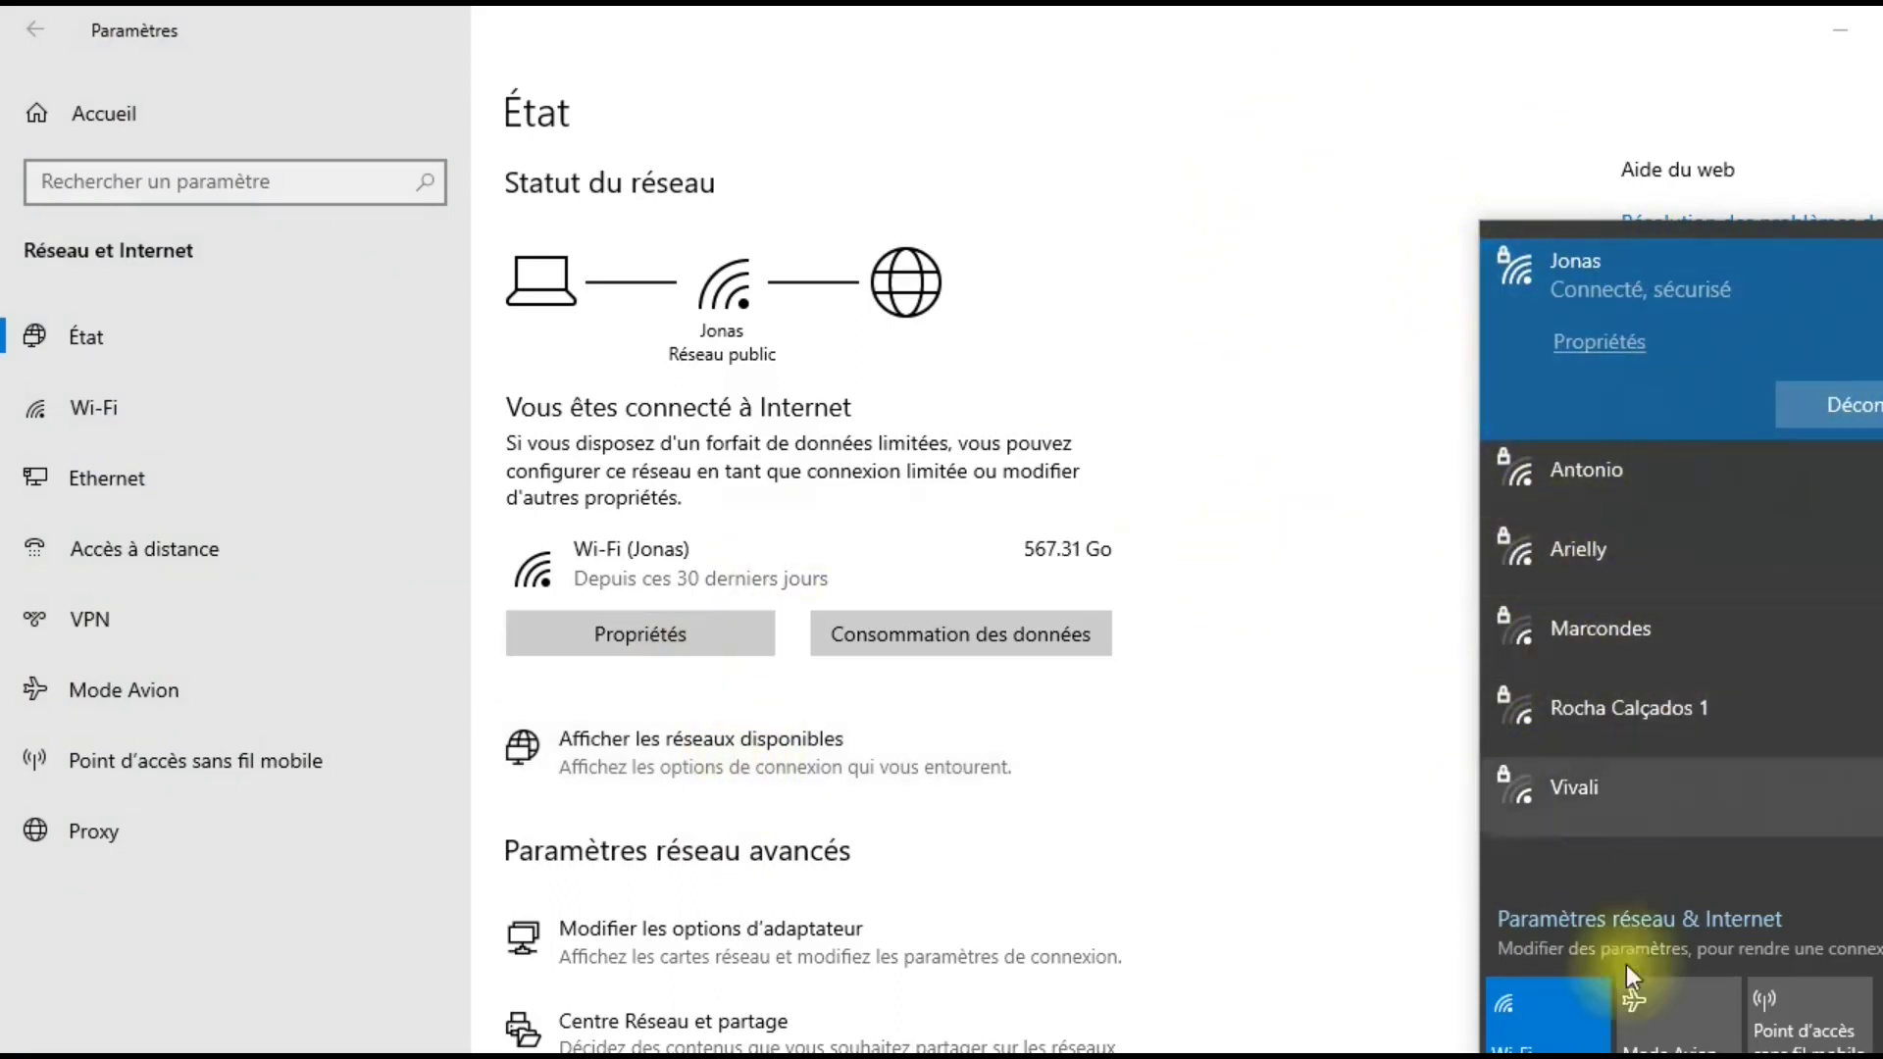
click(1122, 745)
- Open the Consommation des données page for the current Wi-Fi network
scroll(949, 429, down, 3)
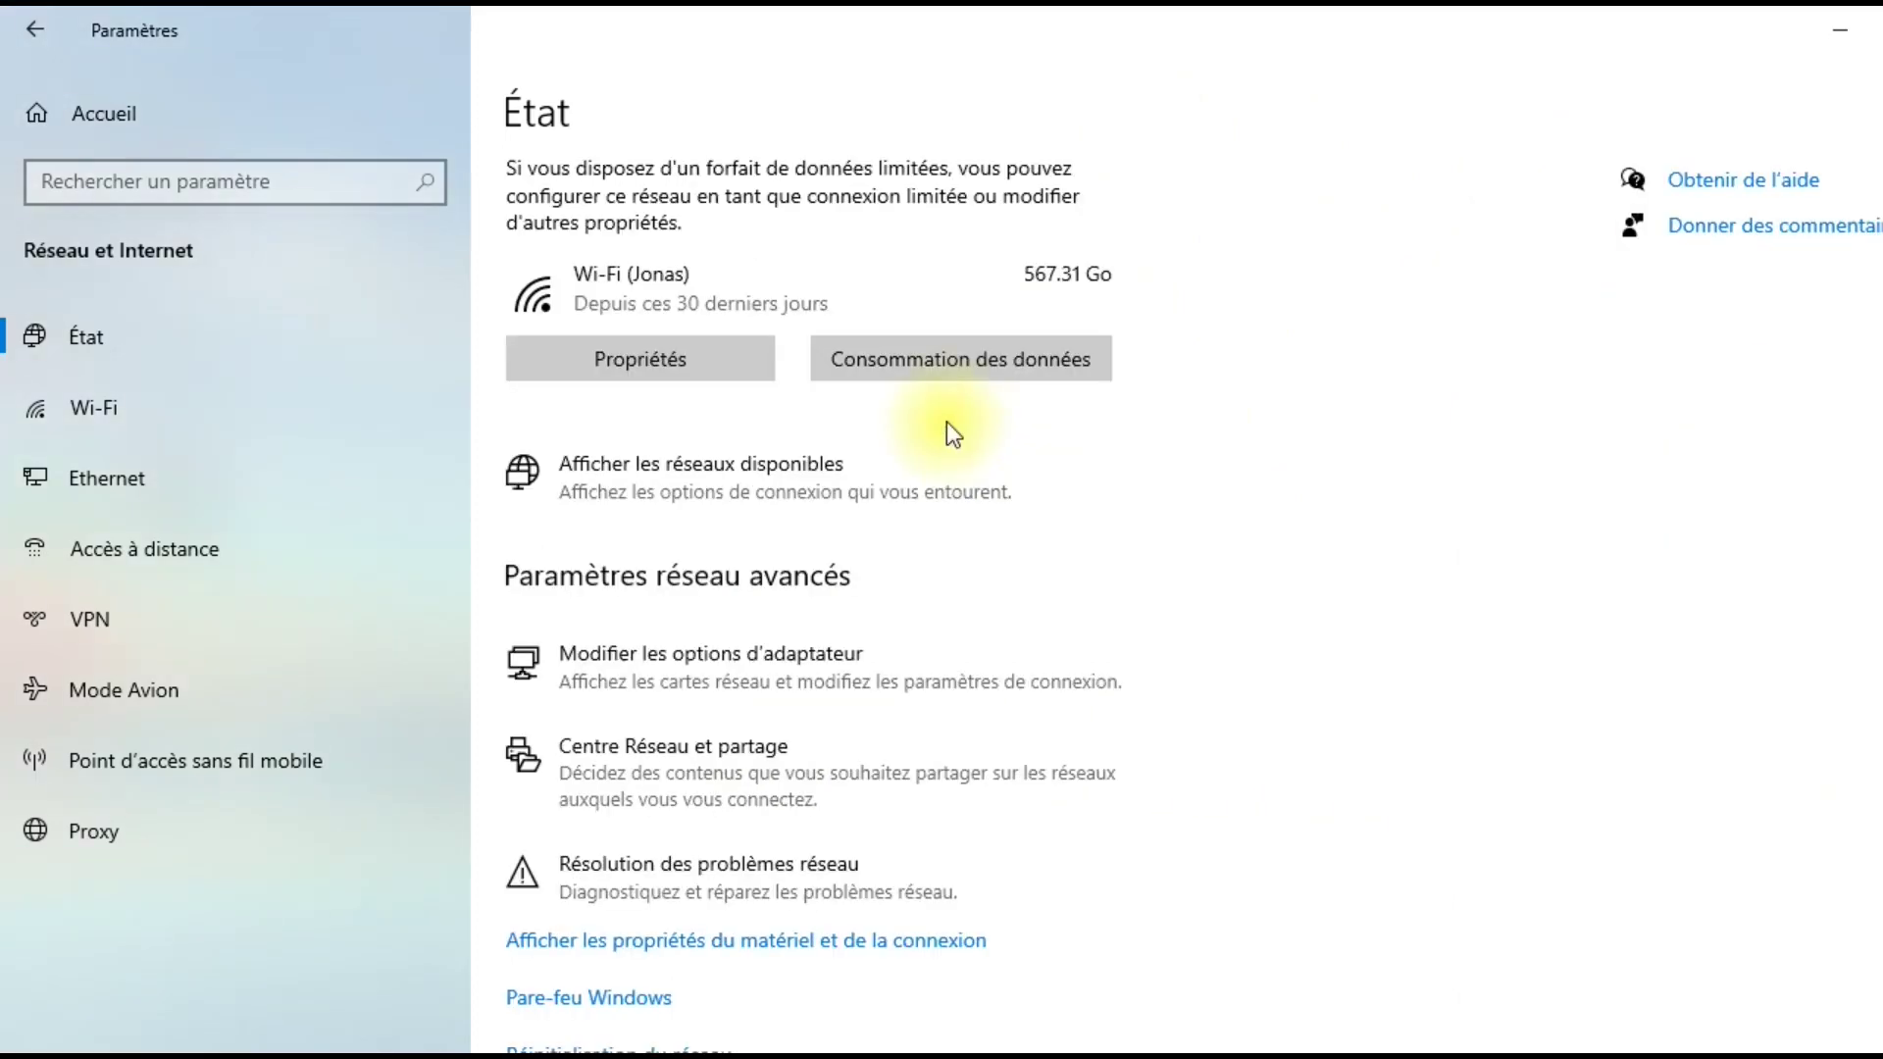
click(968, 360)
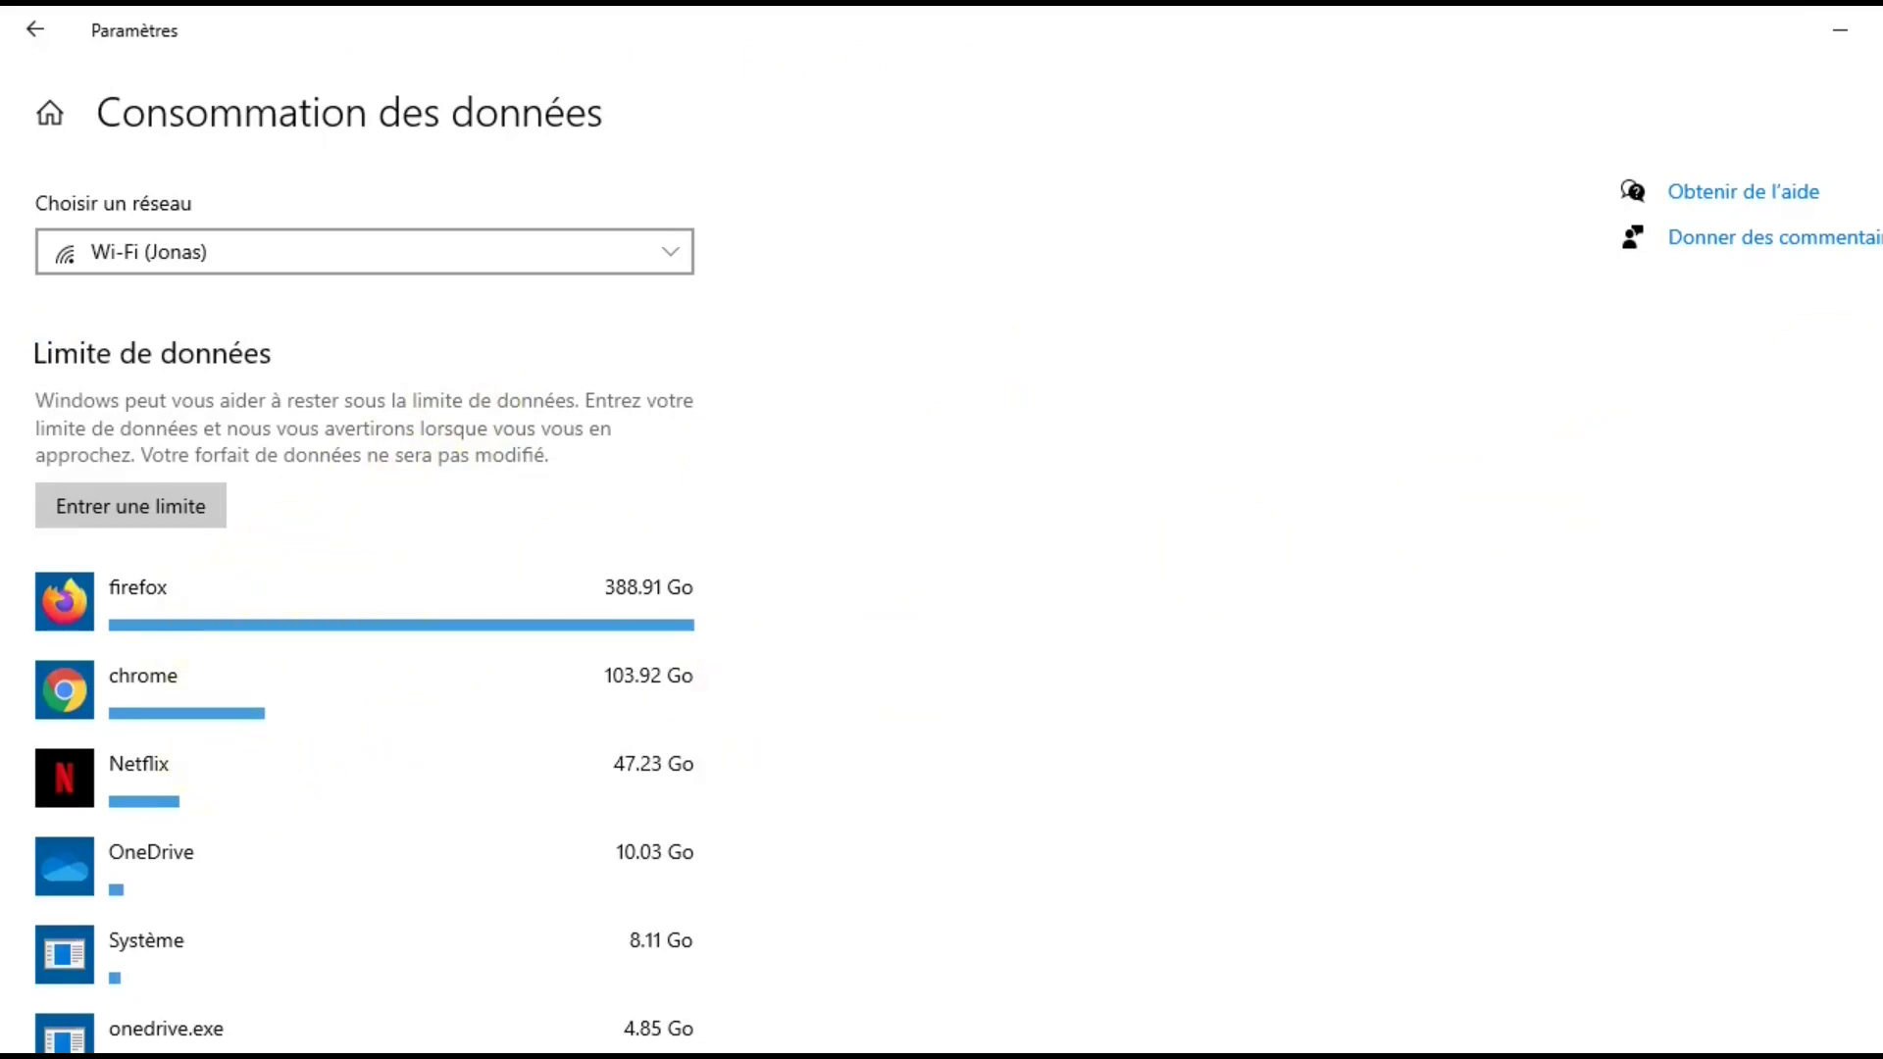
- Review the data limit option and the per-app data consumption for the Wi-Fi network, and return to the État page
scroll(393, 589, down, 1)
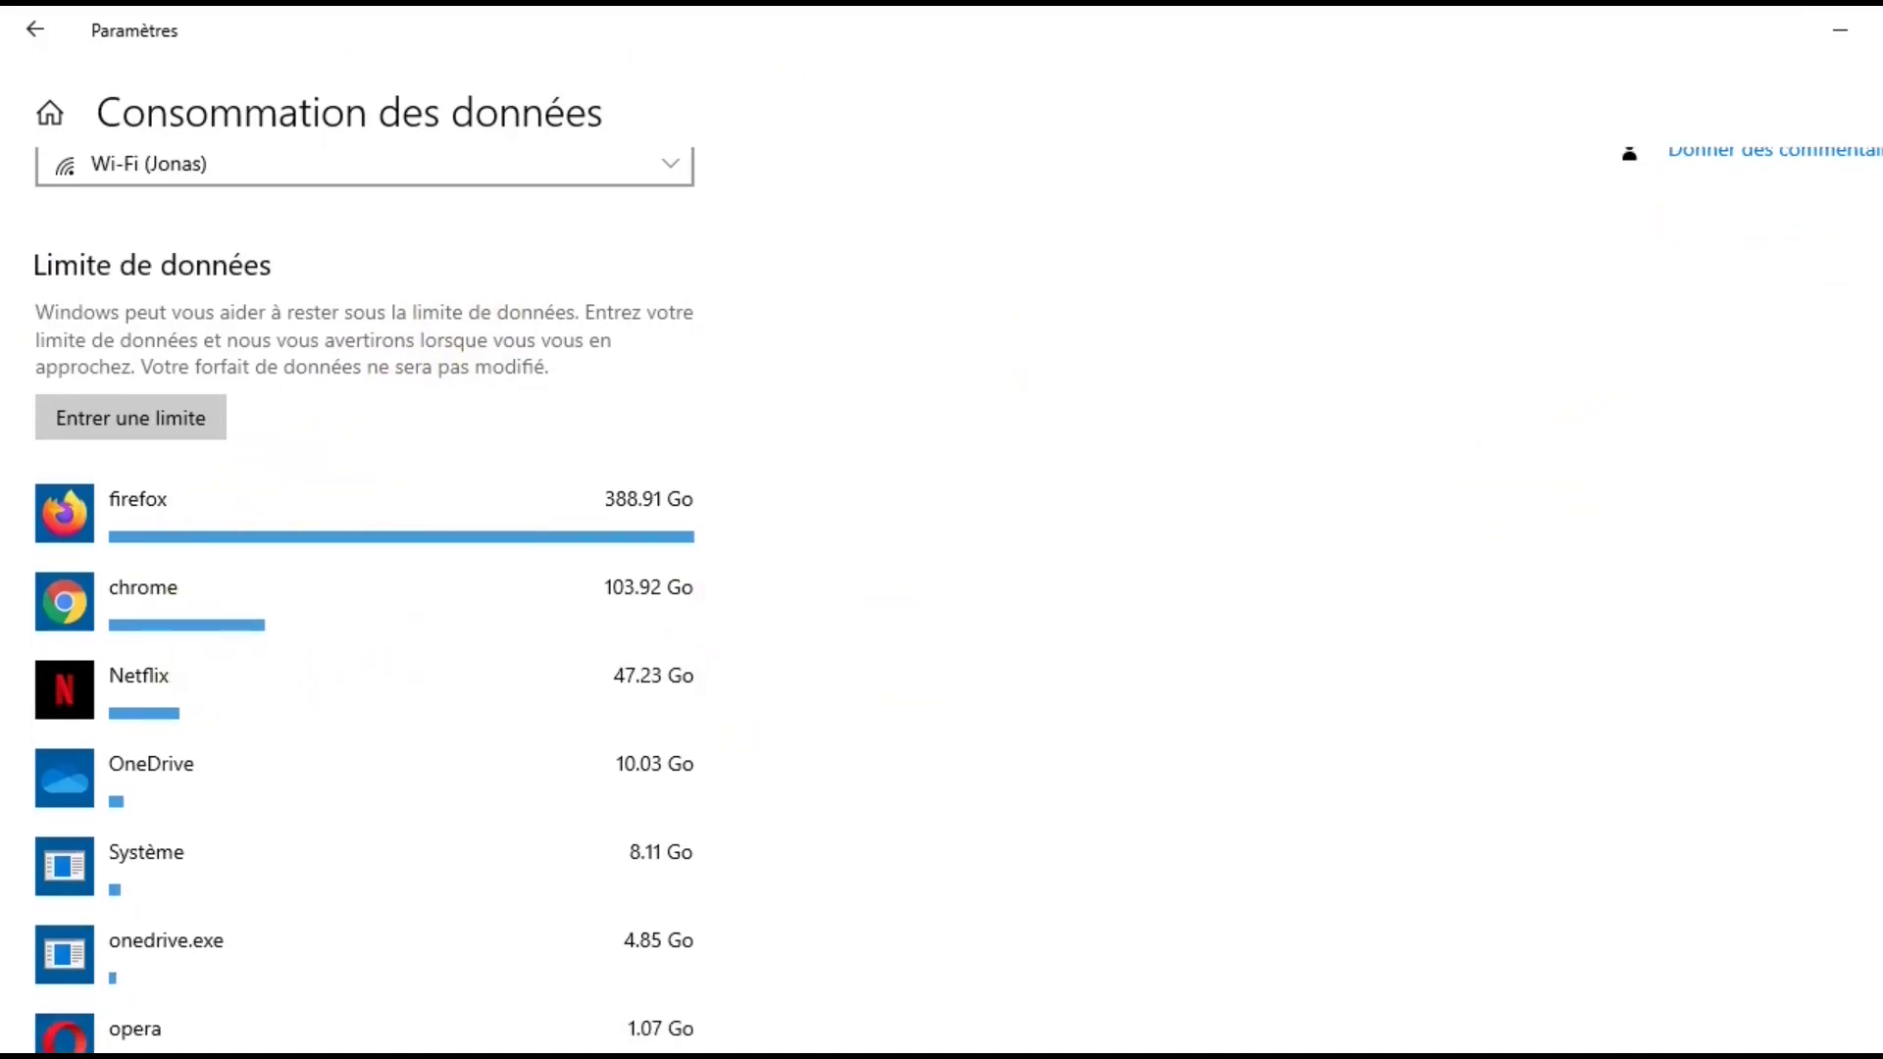
click(49, 8)
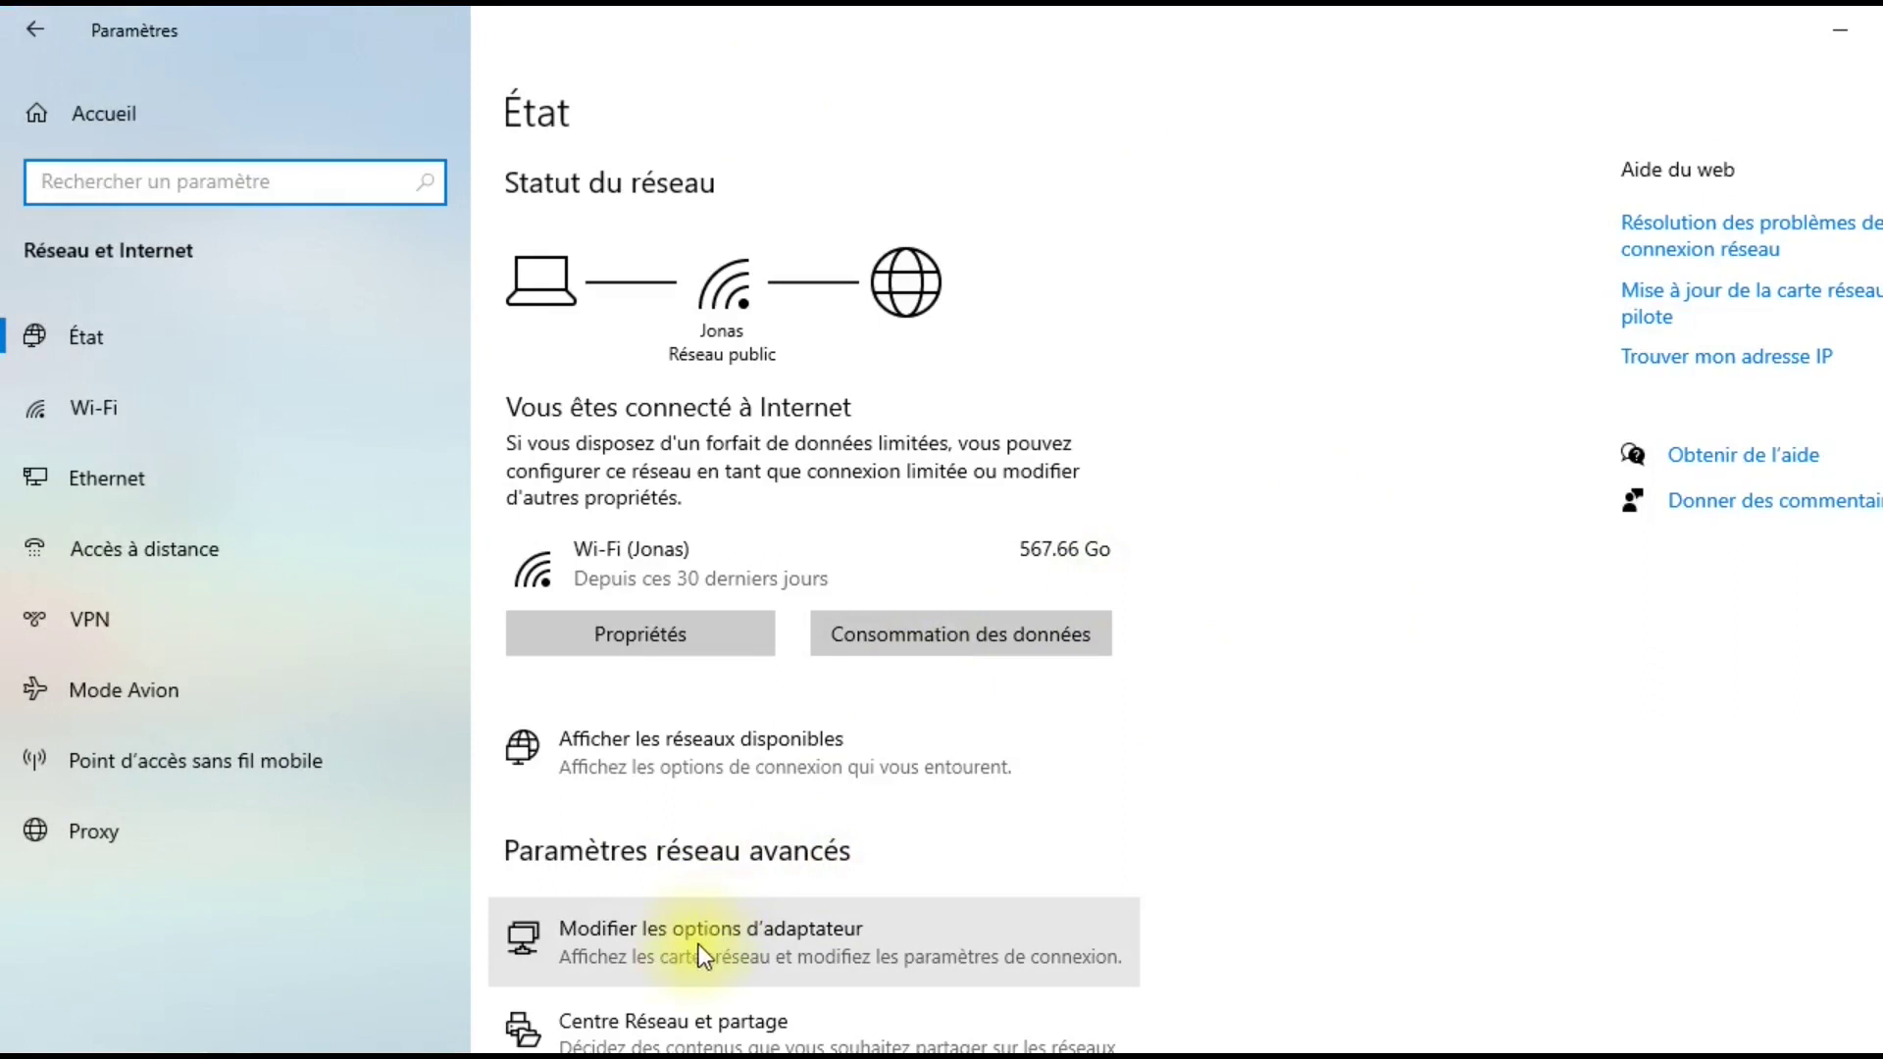
- Examine Paramètres réseau avancés on the État page, including the adapter options and Centre Réseau et partage
click(698, 943)
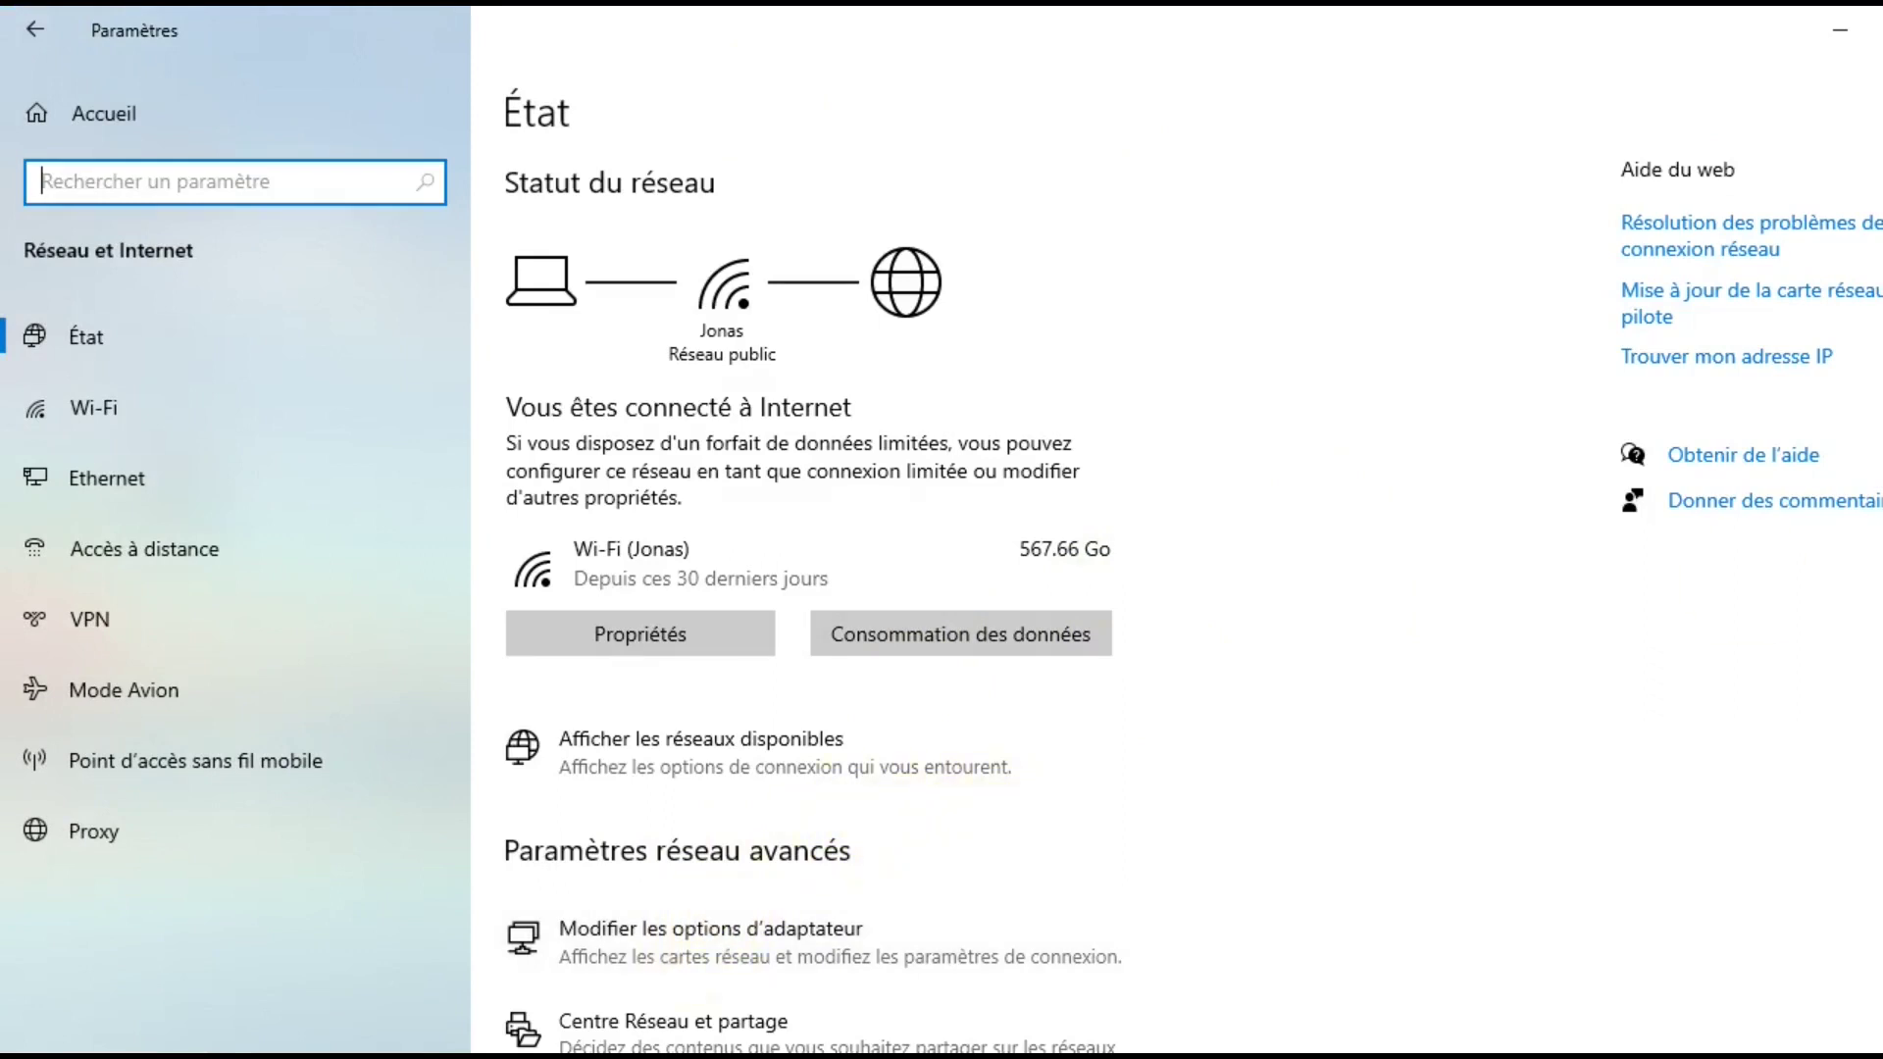
scroll(814, 598, down, 1)
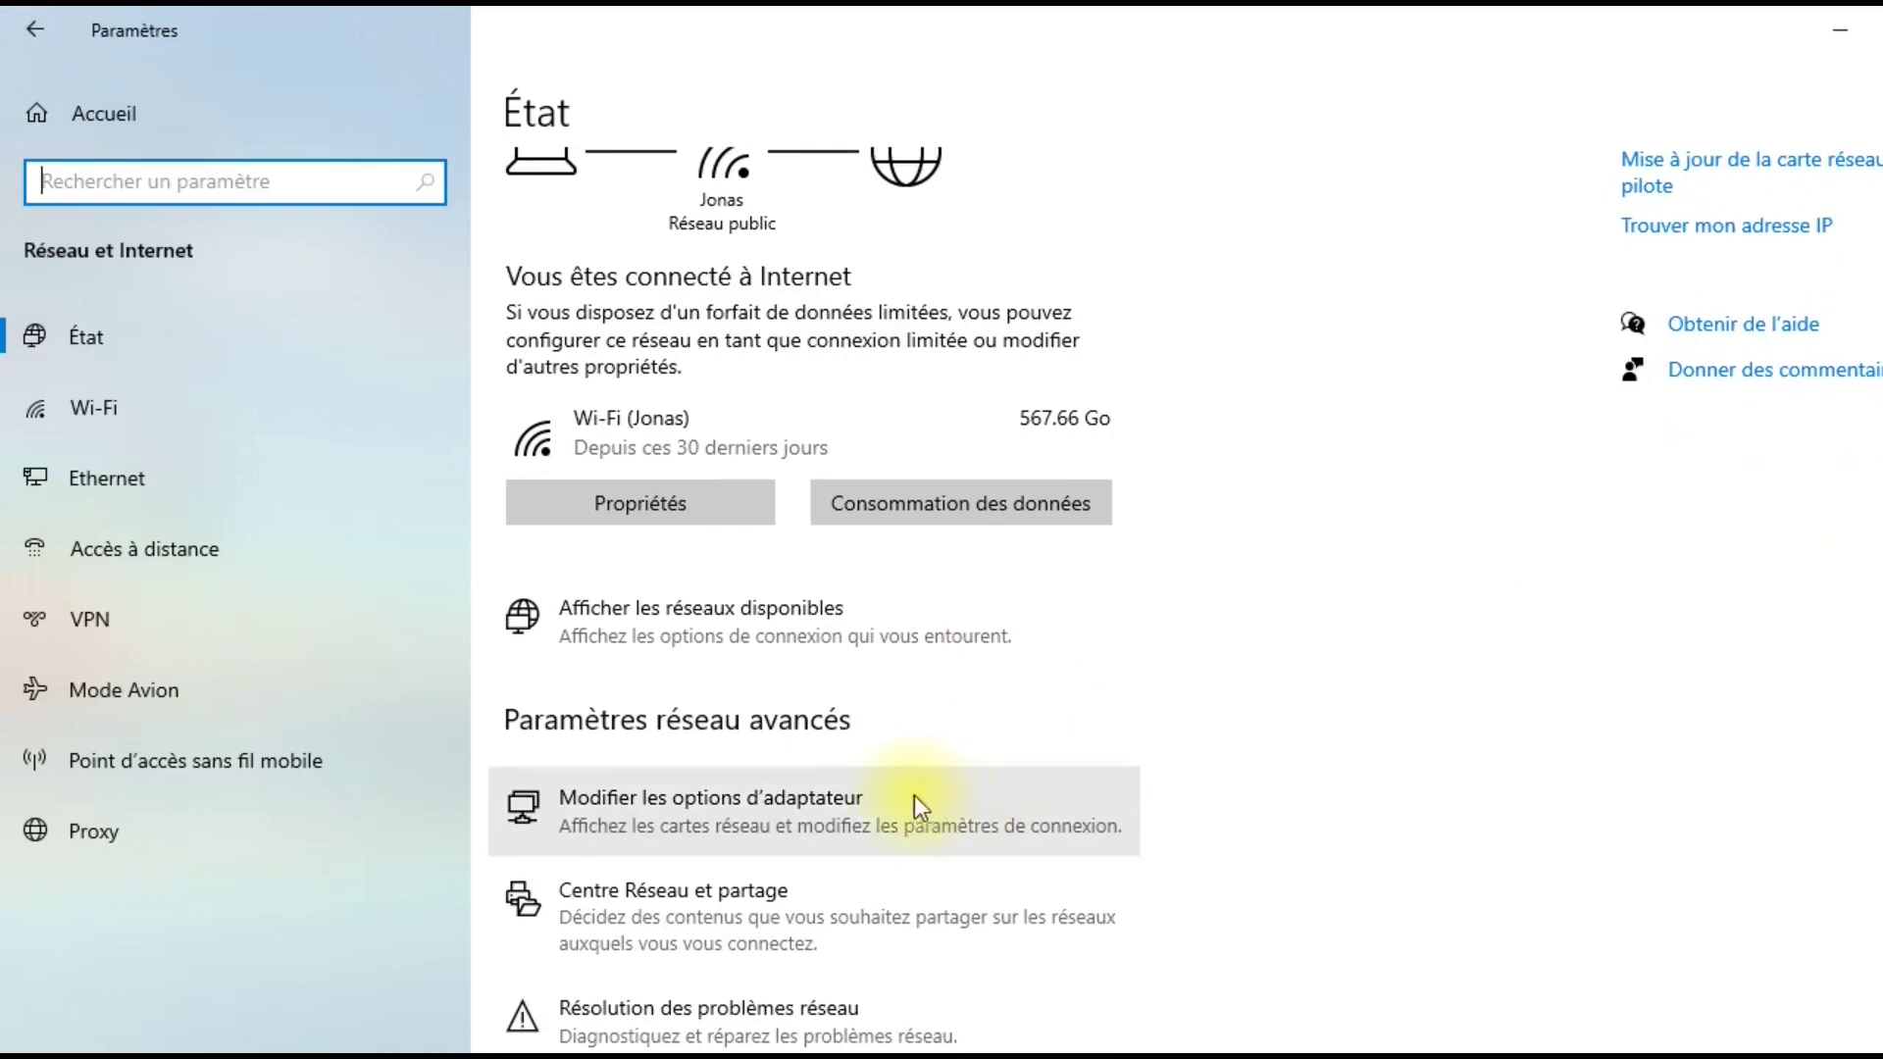
click(760, 905)
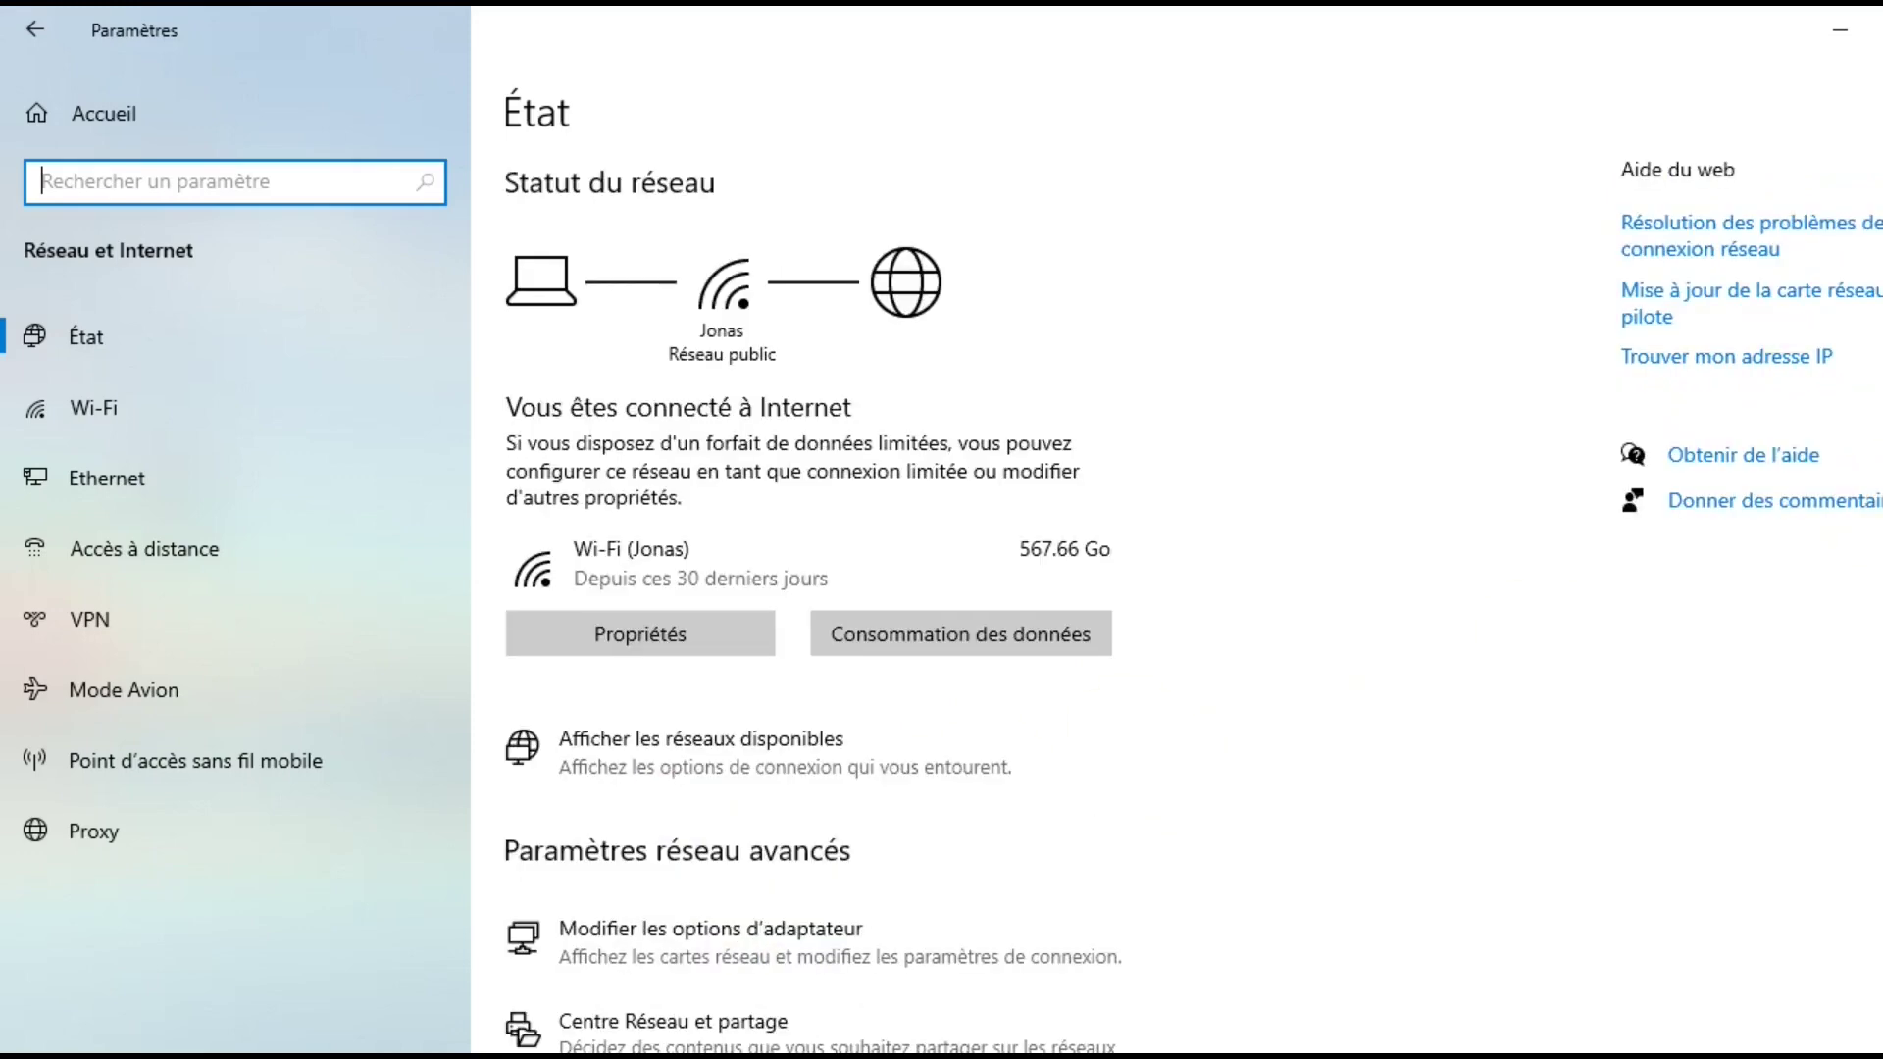
scroll(809, 589, down, 5)
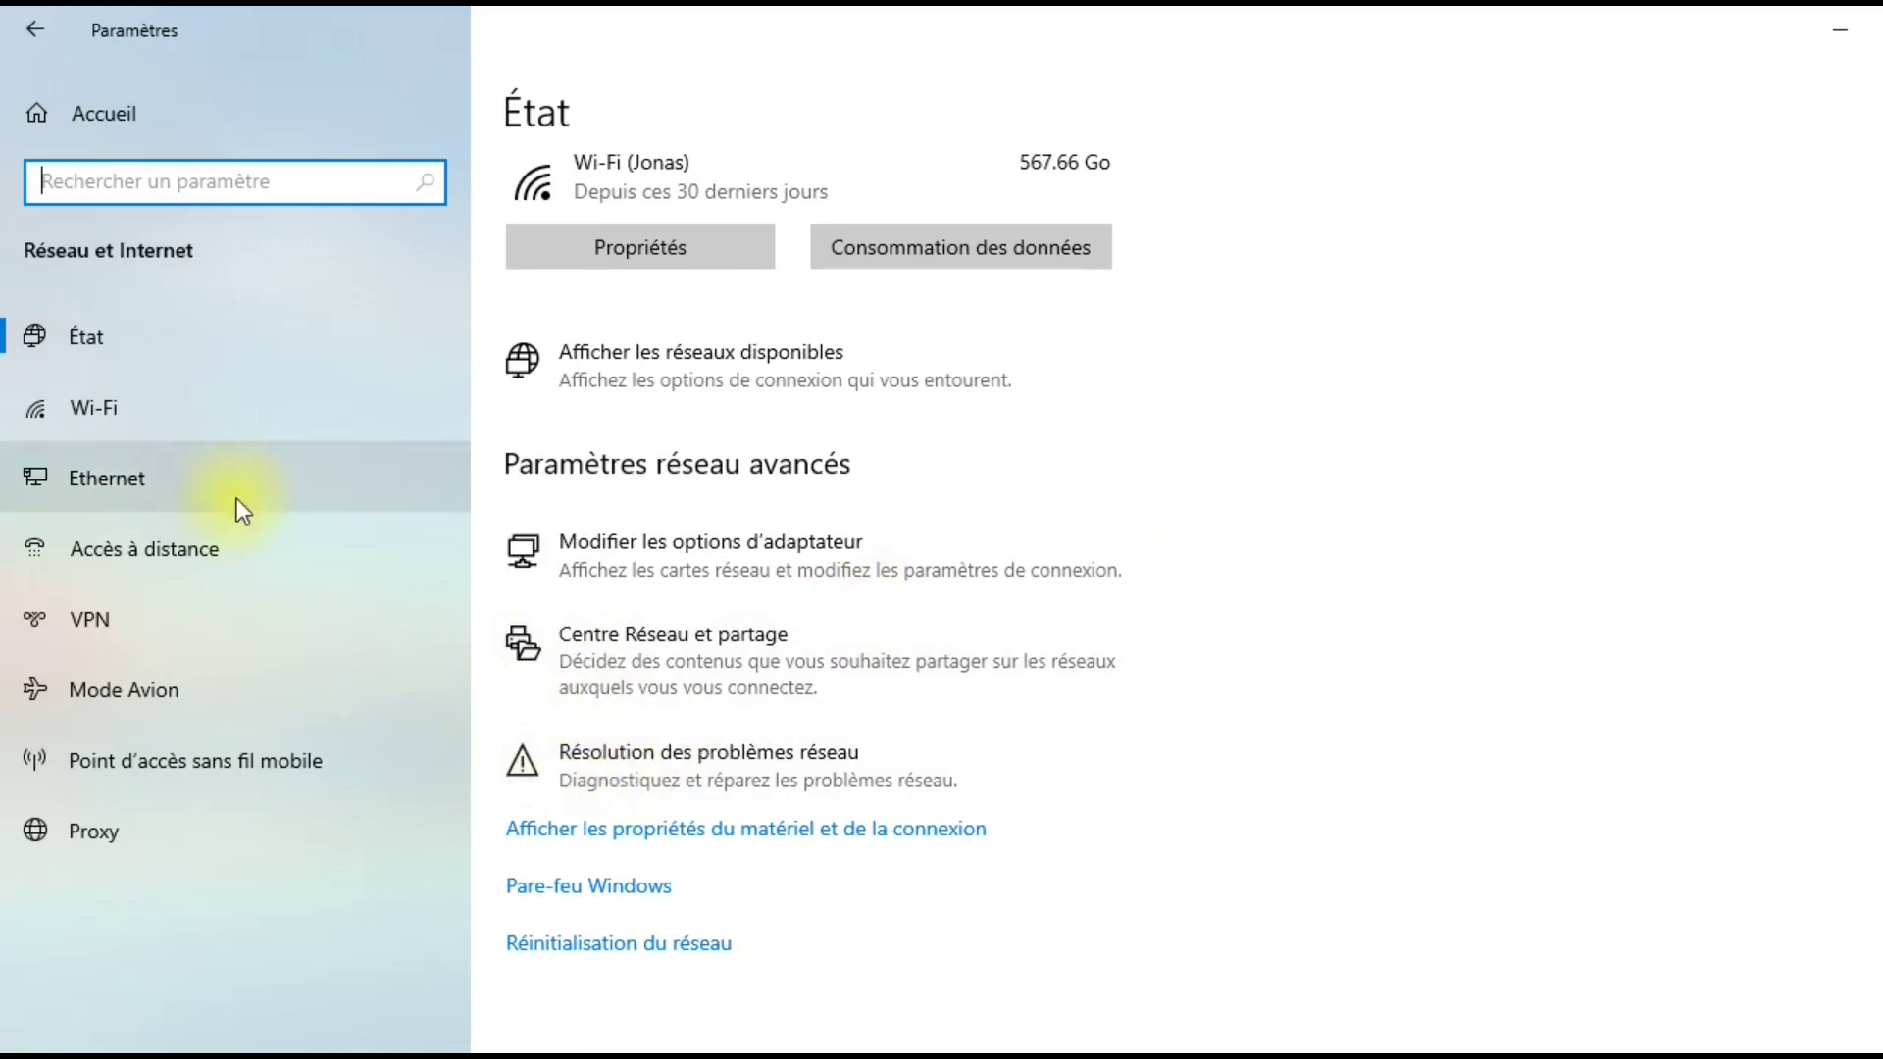
click(1092, 563)
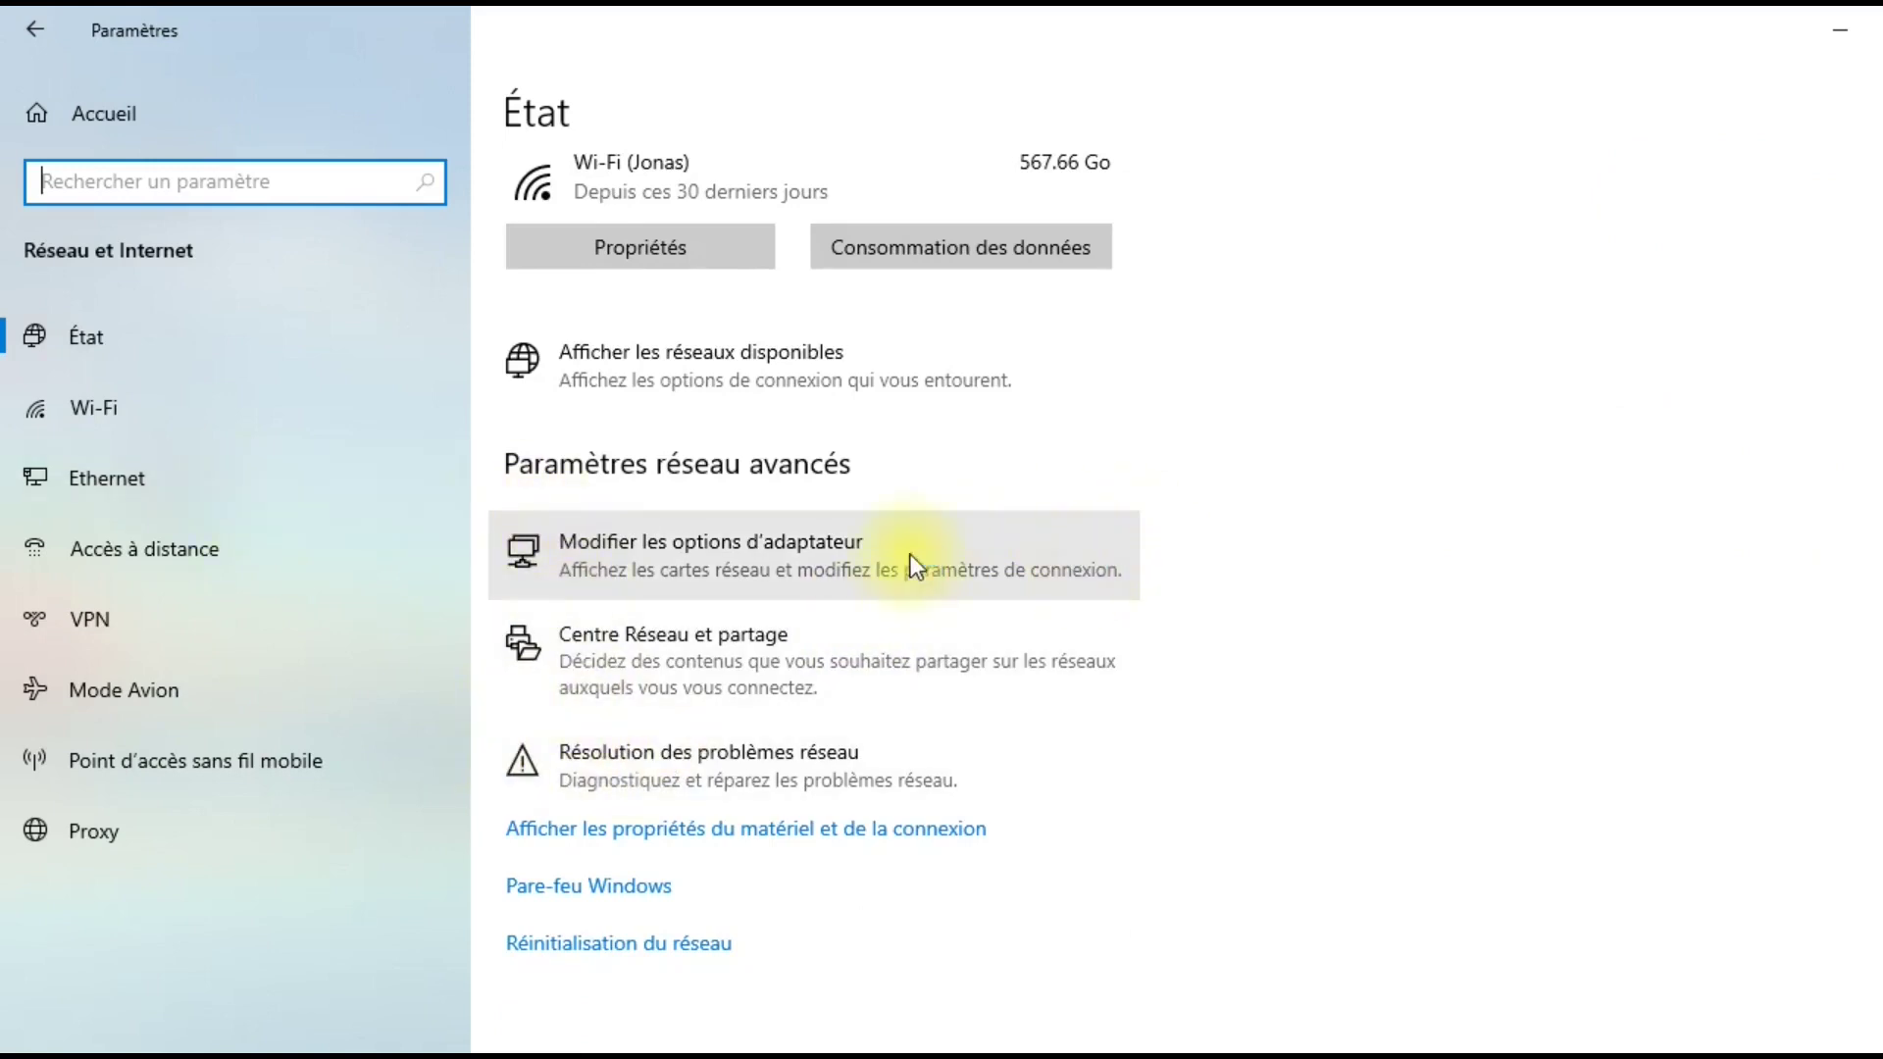
- Open the Wi-Fi page, view the list of known networks, and return to the Wi-Fi page
click(114, 419)
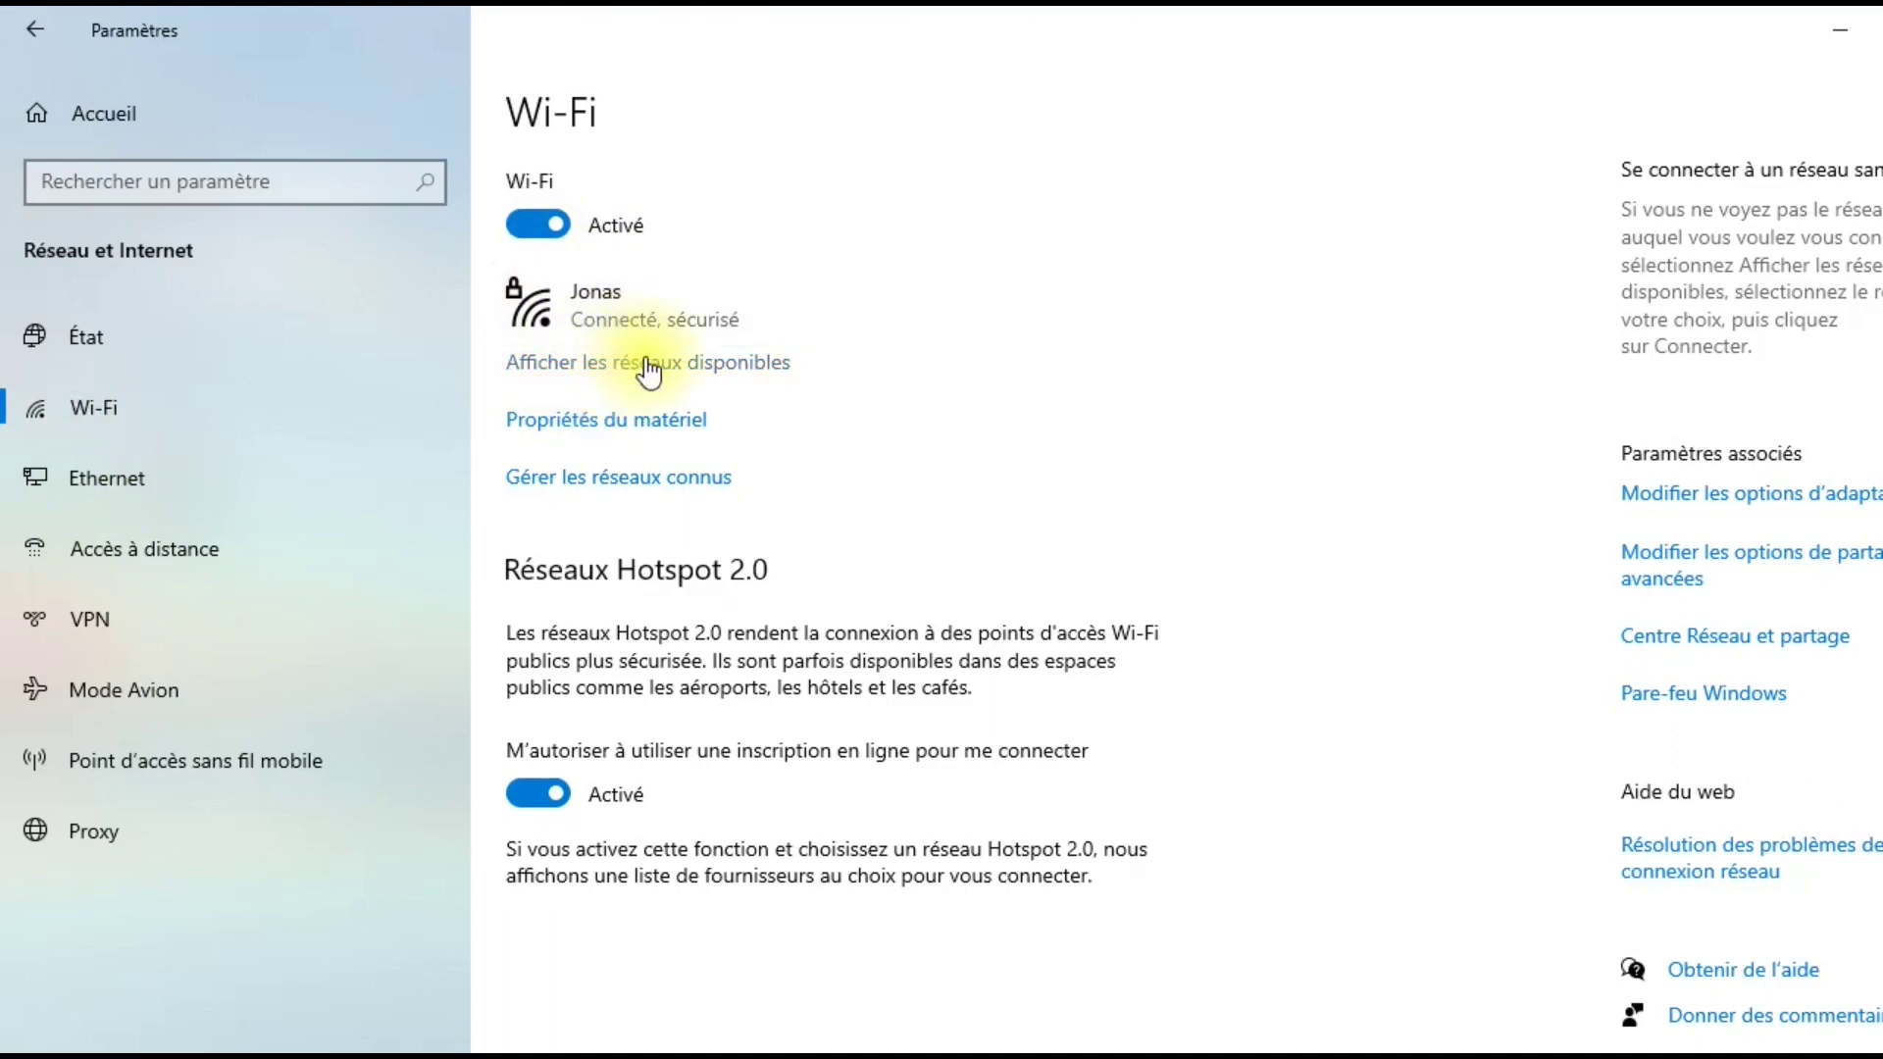
click(604, 480)
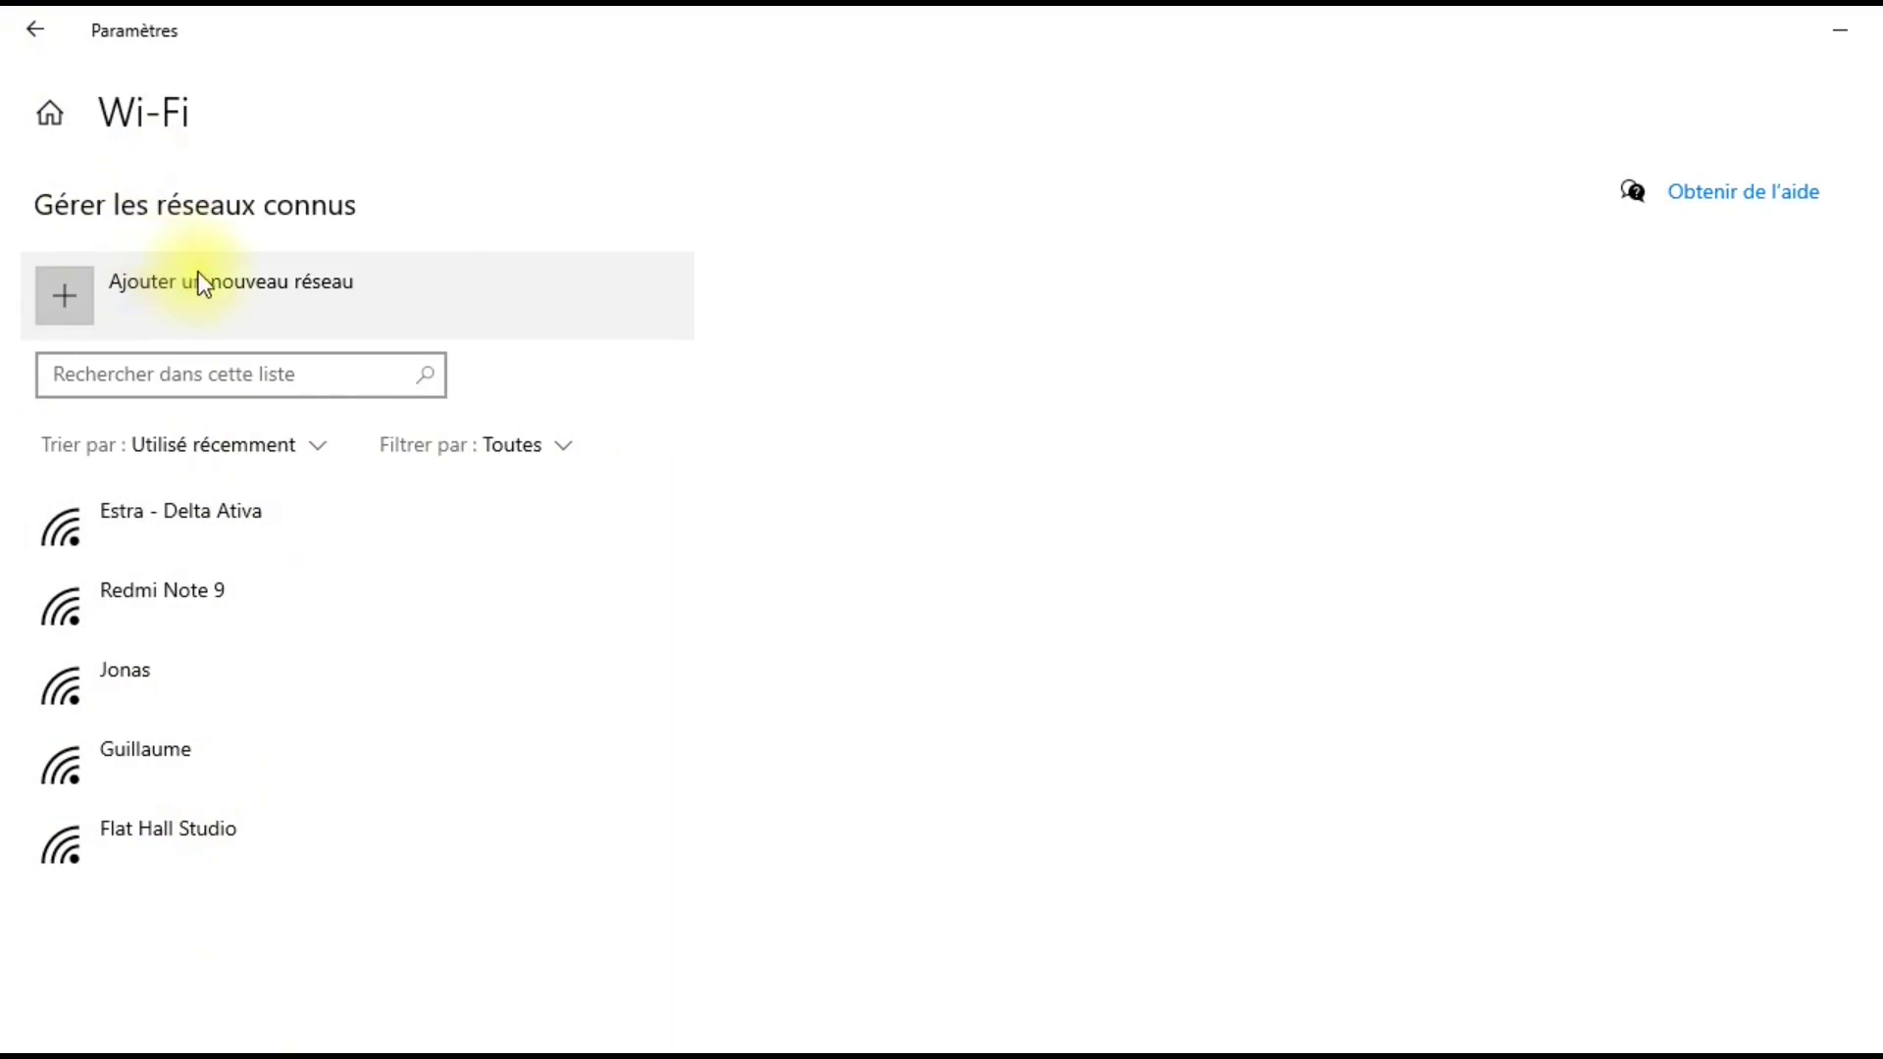
click(36, 30)
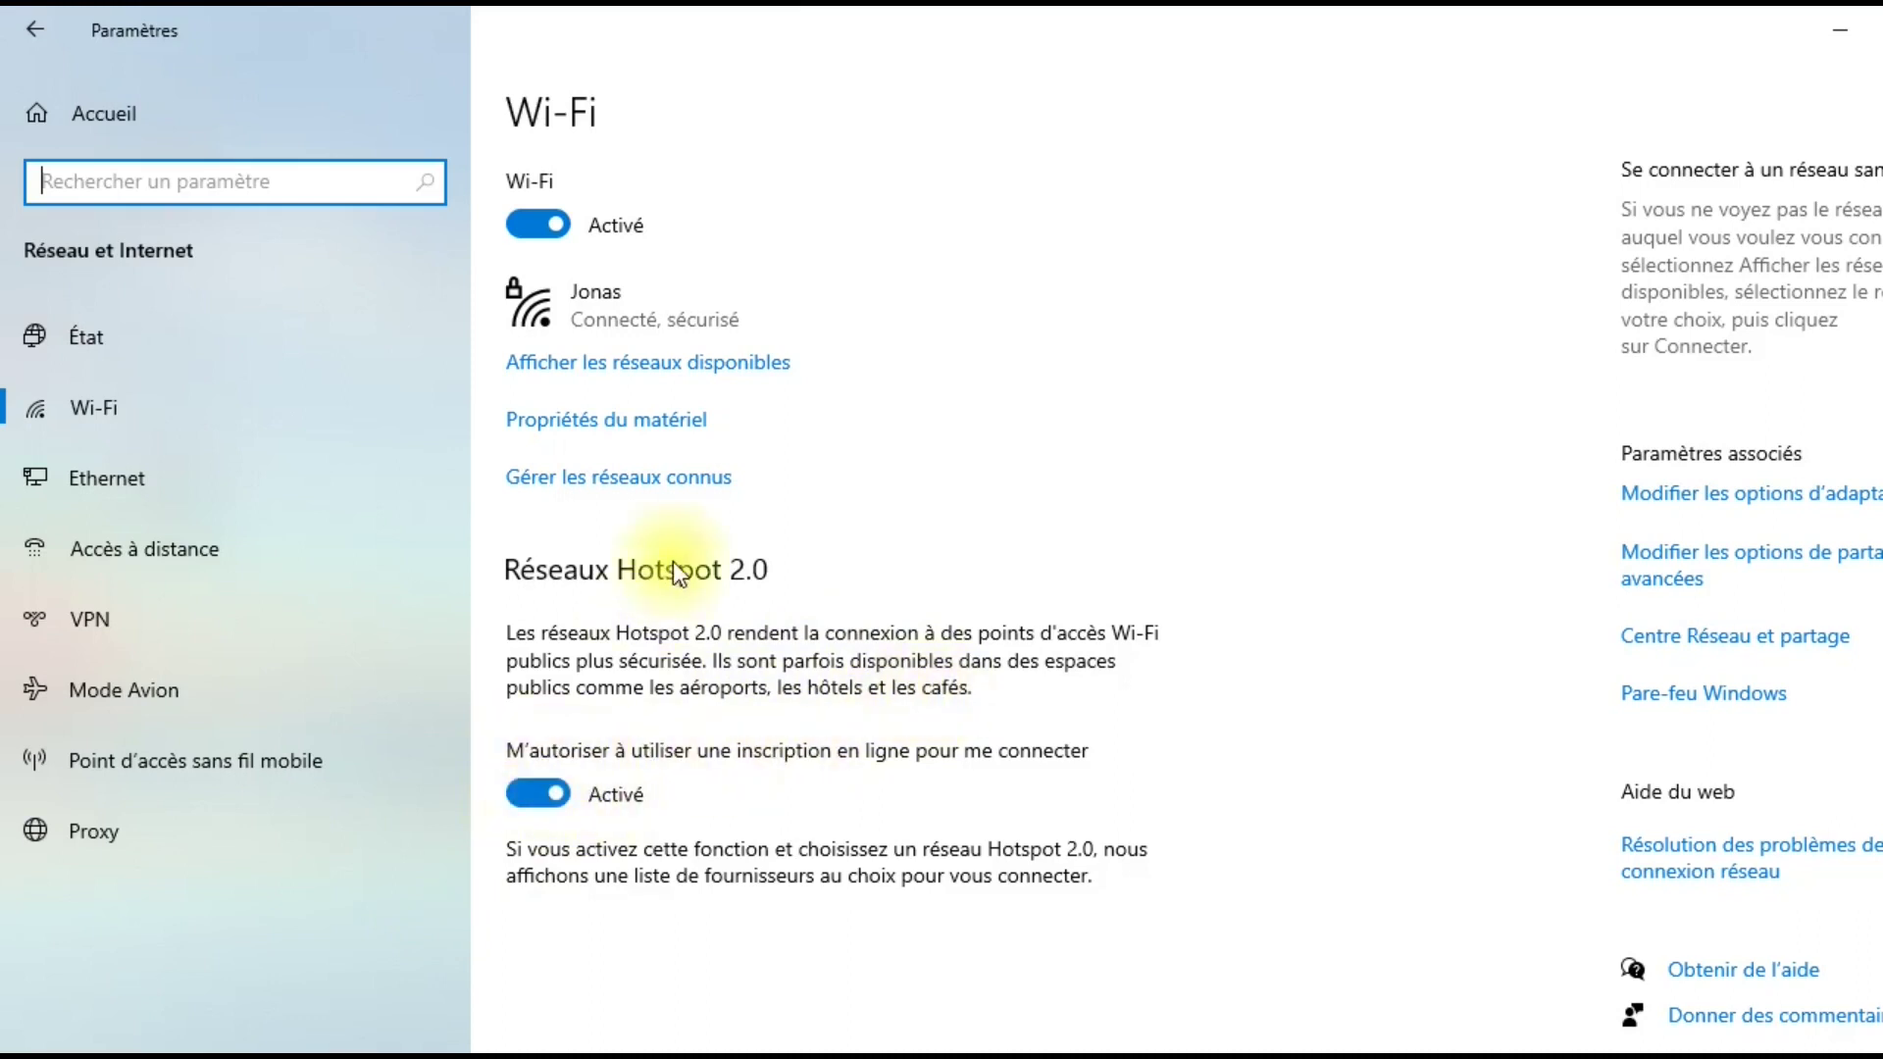
- View the Ethernet and Accès à distance pages, and inspect the connection options for configuring a new connection without creating one
click(154, 471)
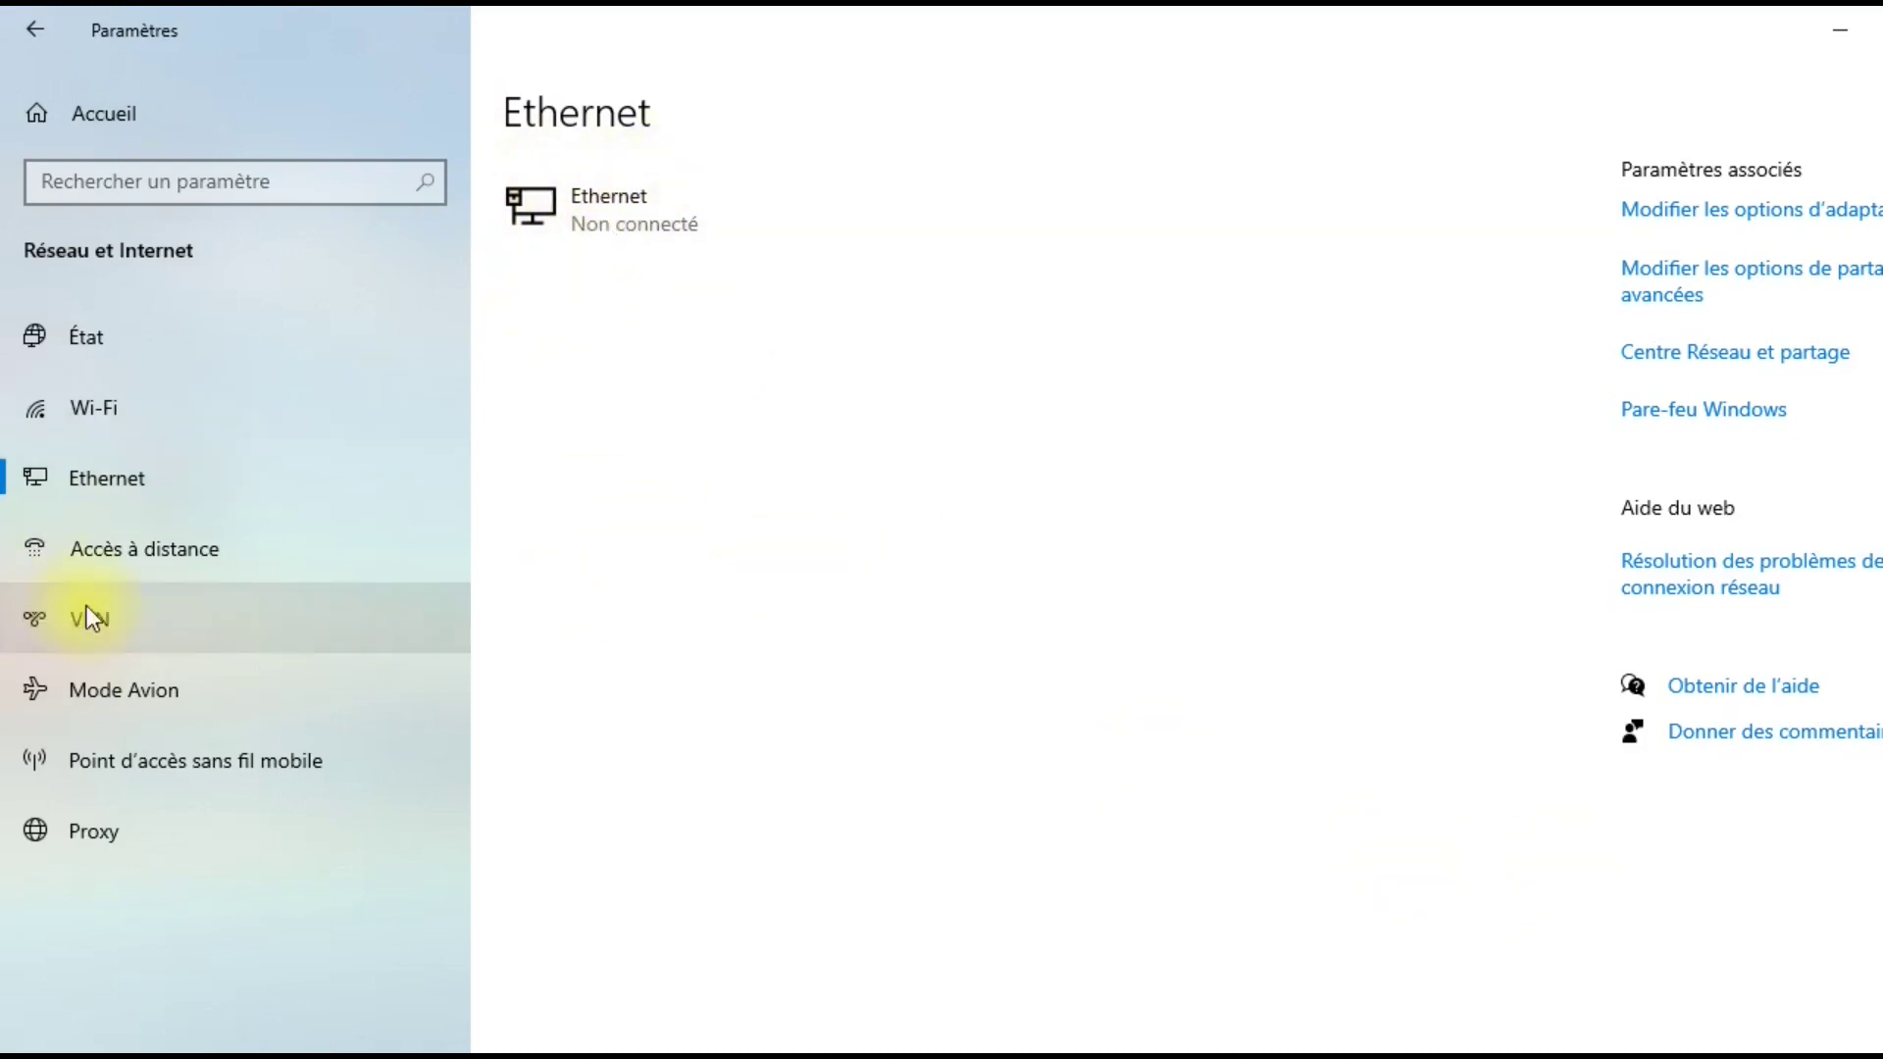
click(208, 552)
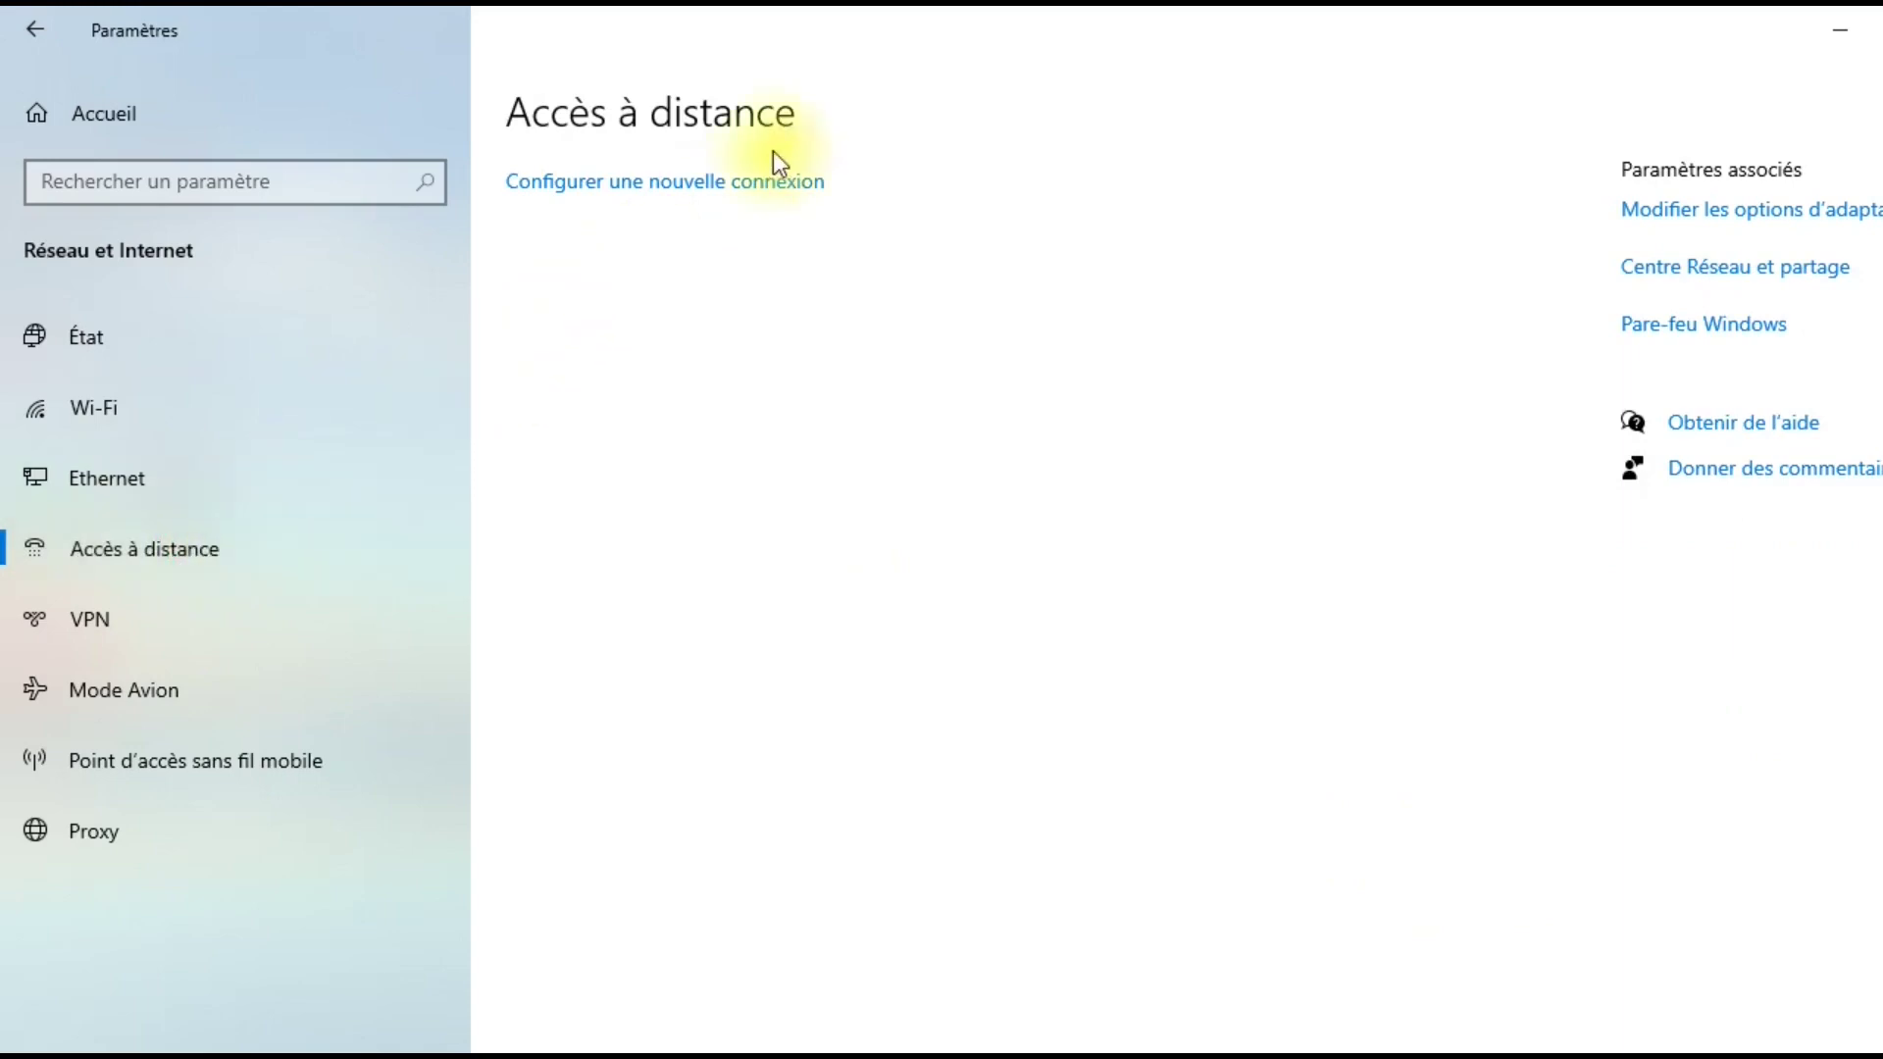
click(652, 196)
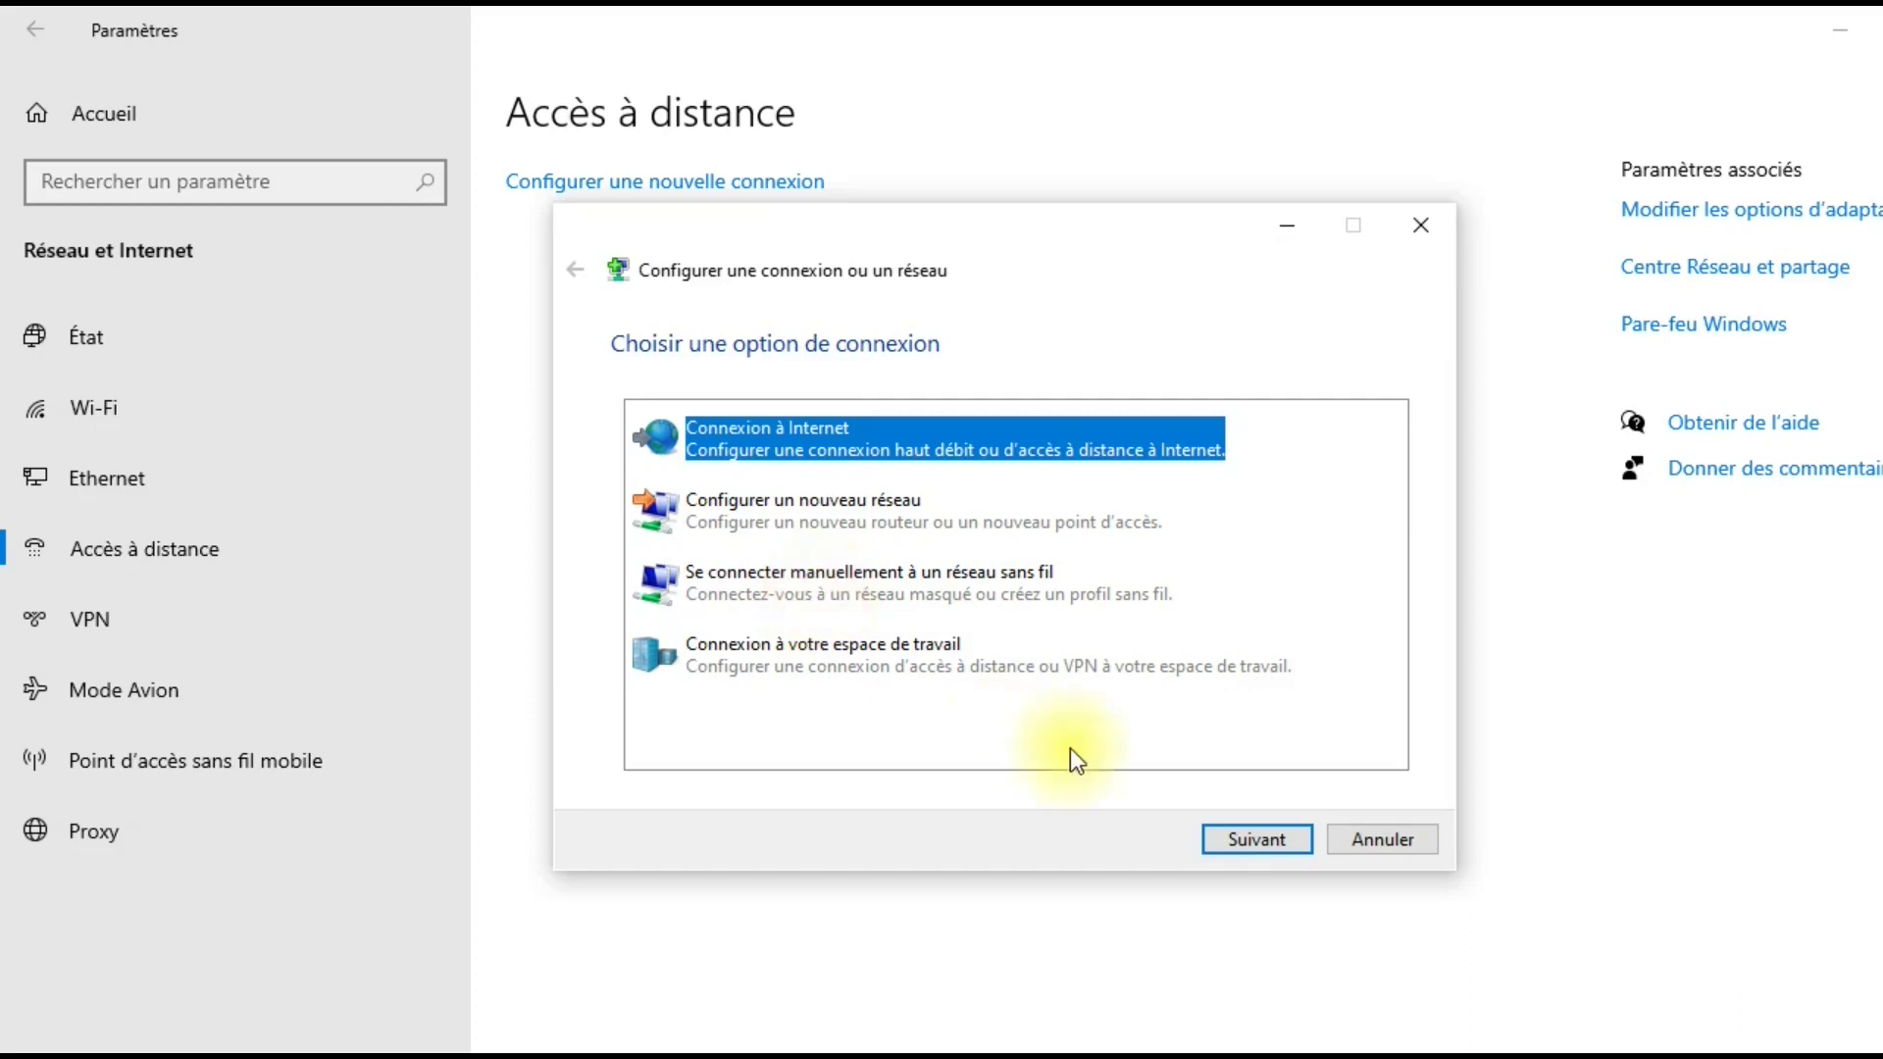
click(1355, 839)
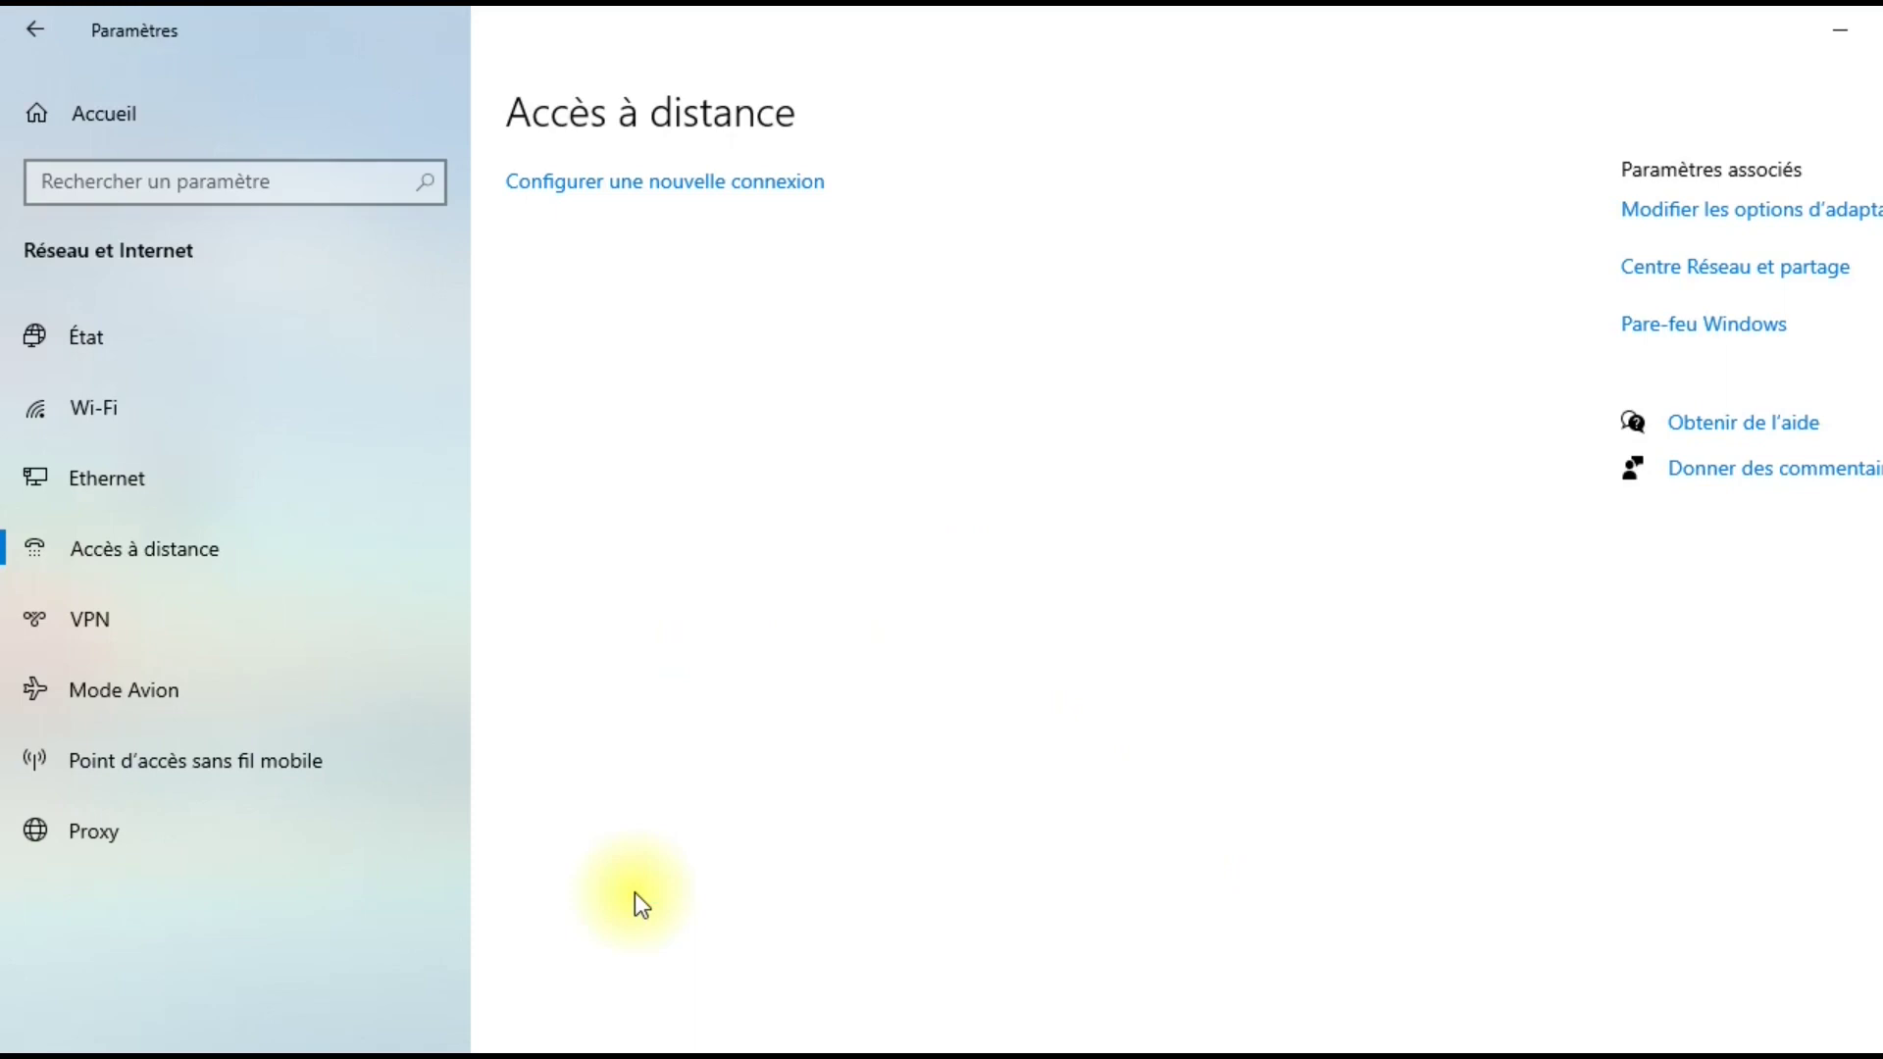
- Open the VPN page and view the form for adding a VPN connection, leaving it without saving
click(196, 604)
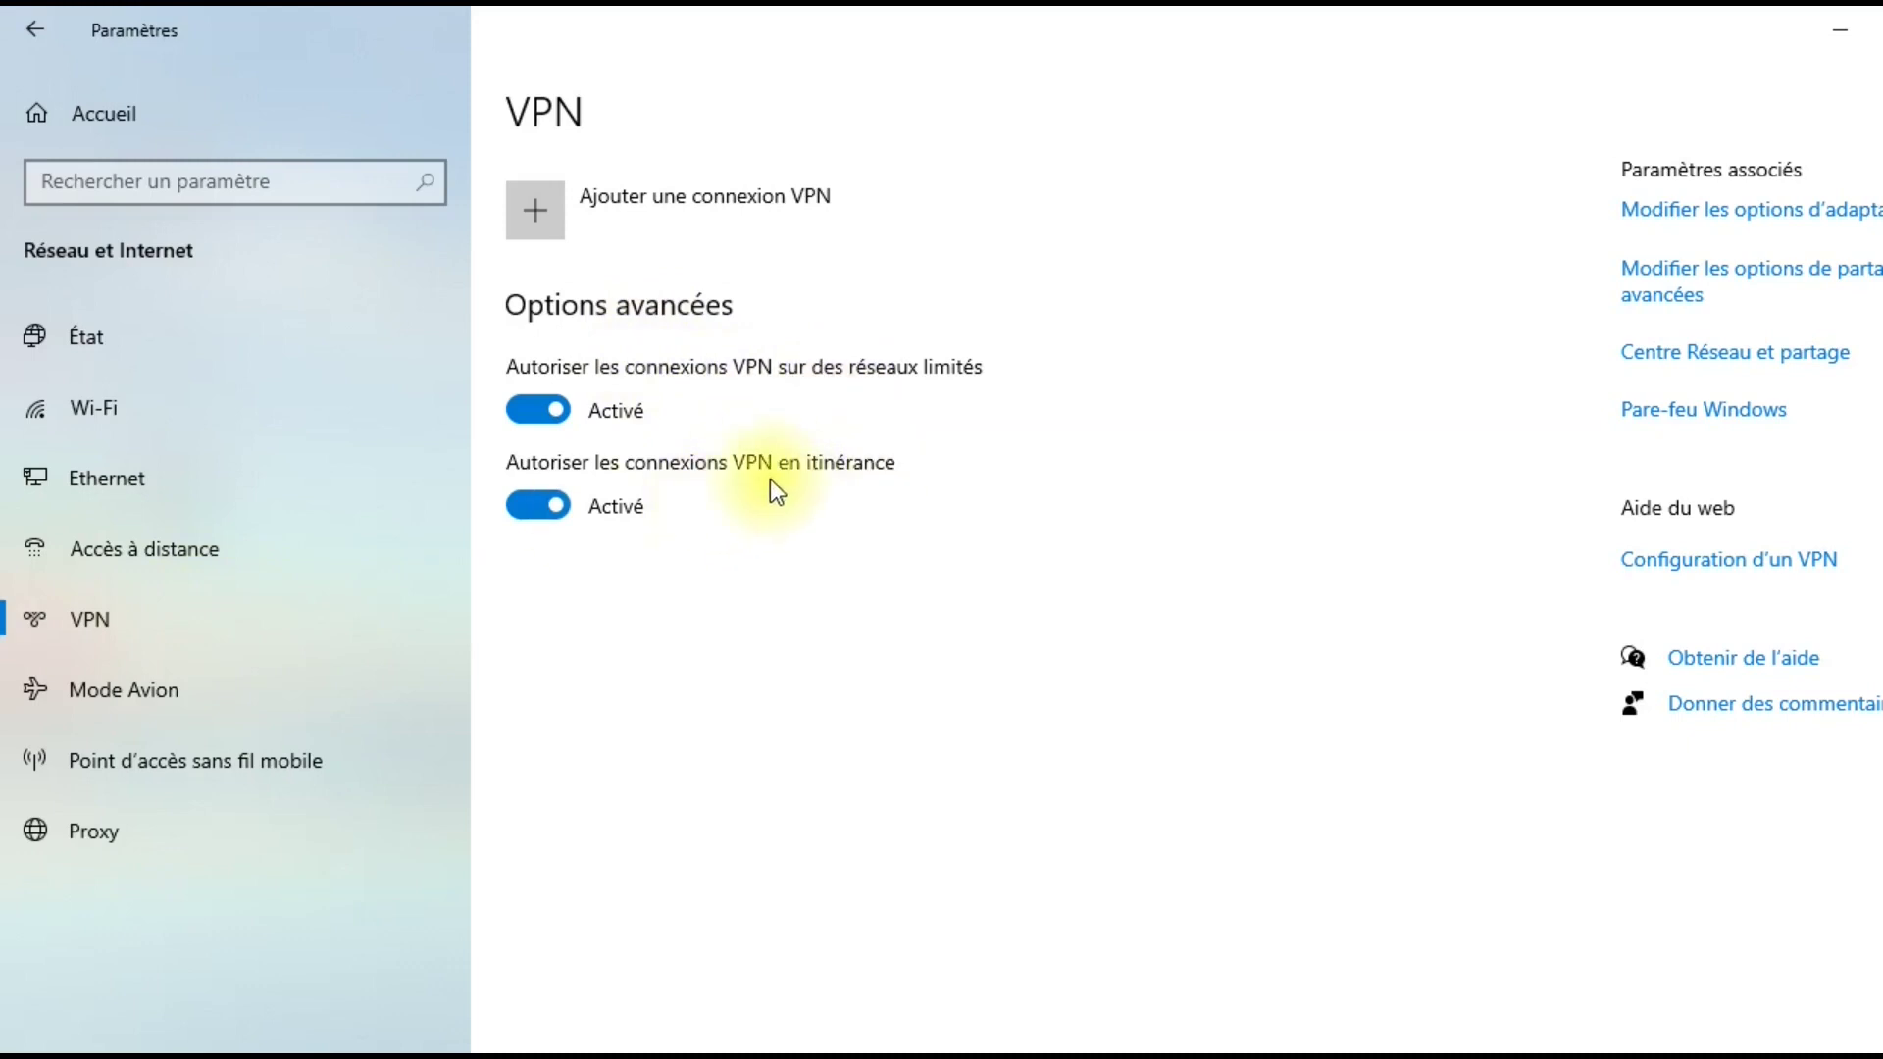
click(661, 234)
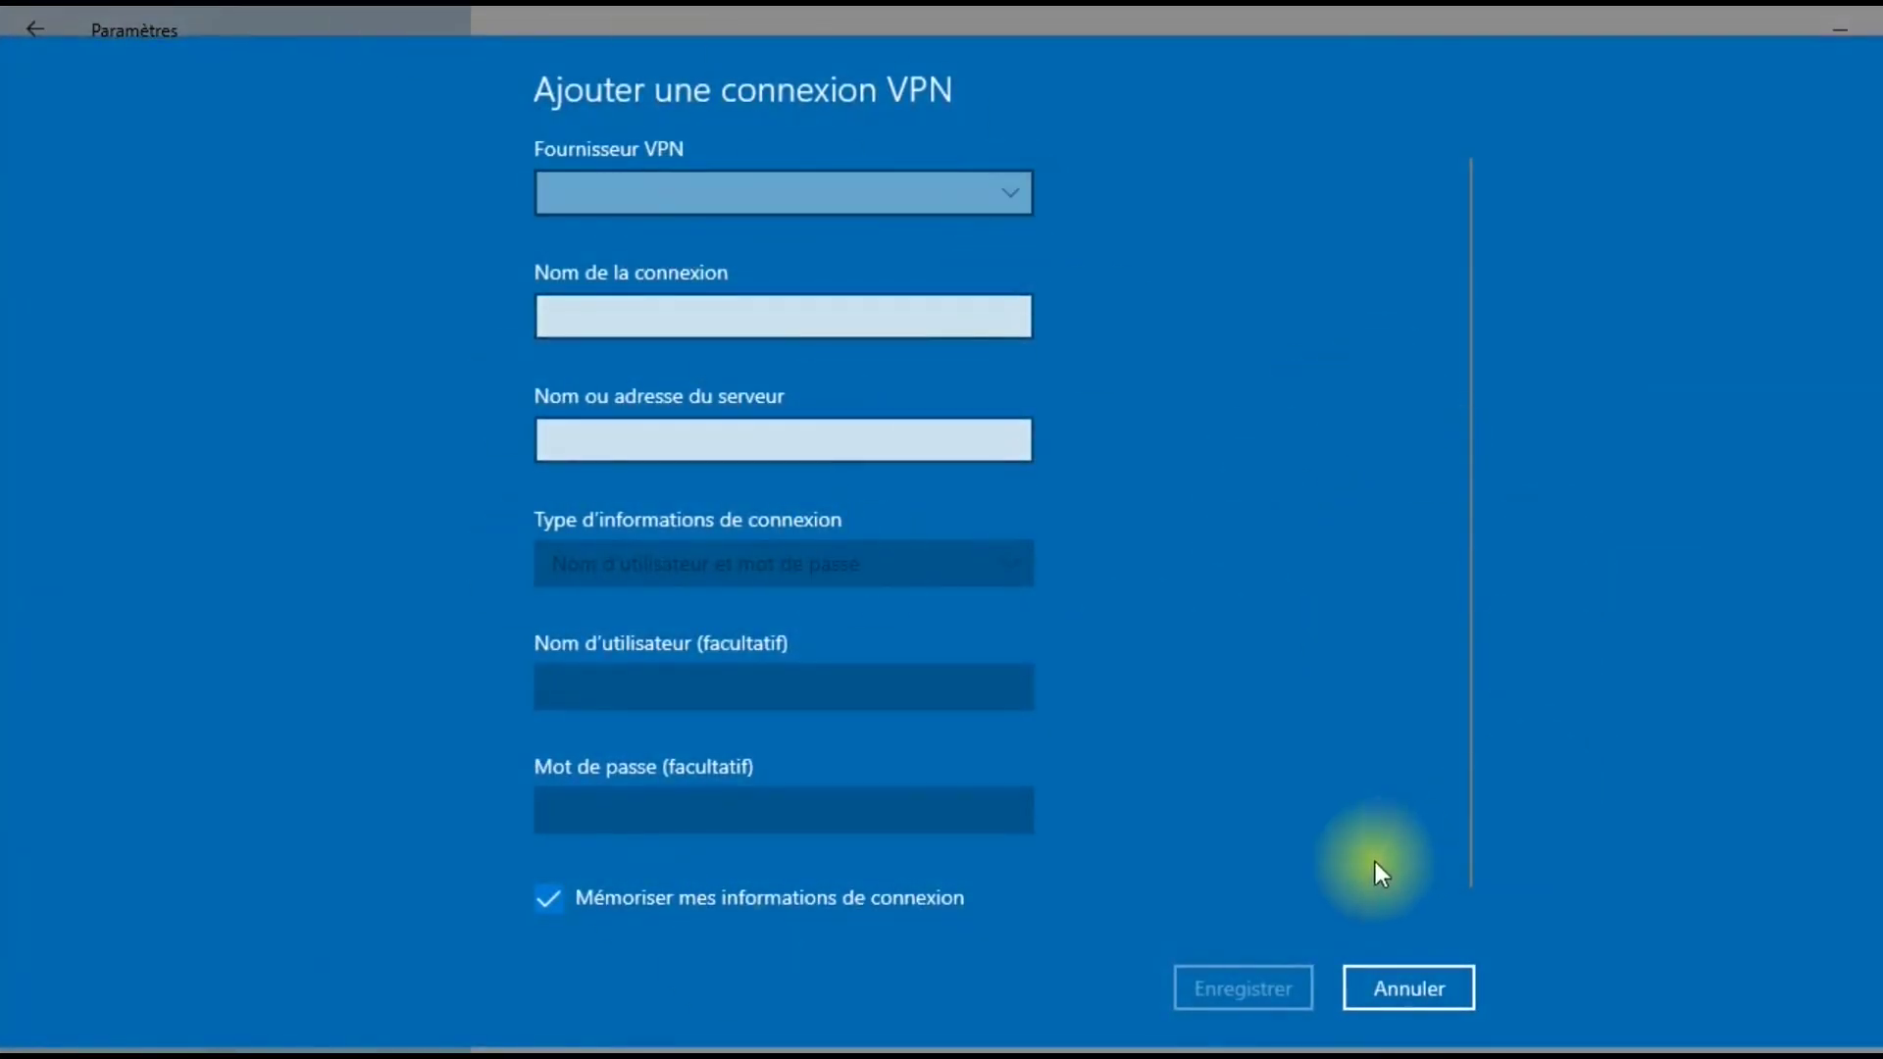
click(1393, 984)
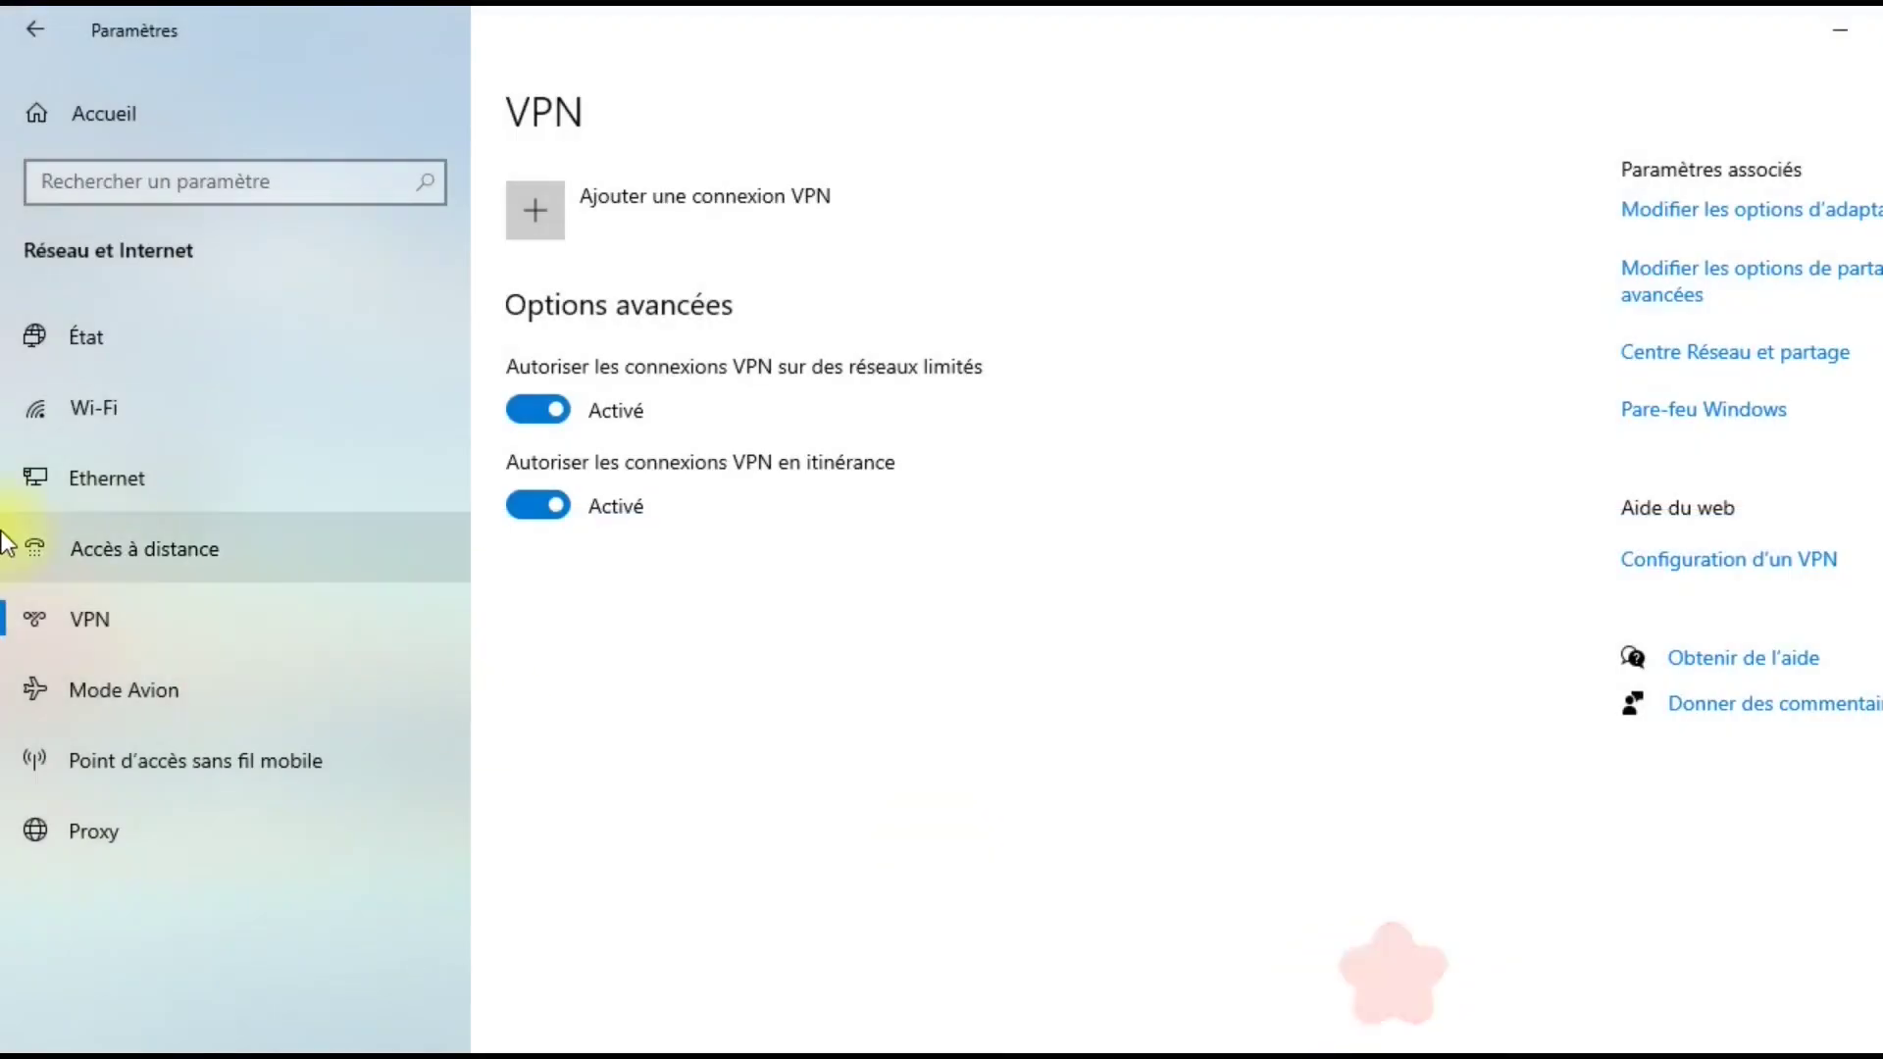
- View the Mode Avion page, and inspect the editable network name and password of Point d'accès sans fil mobile without saving changes
click(127, 692)
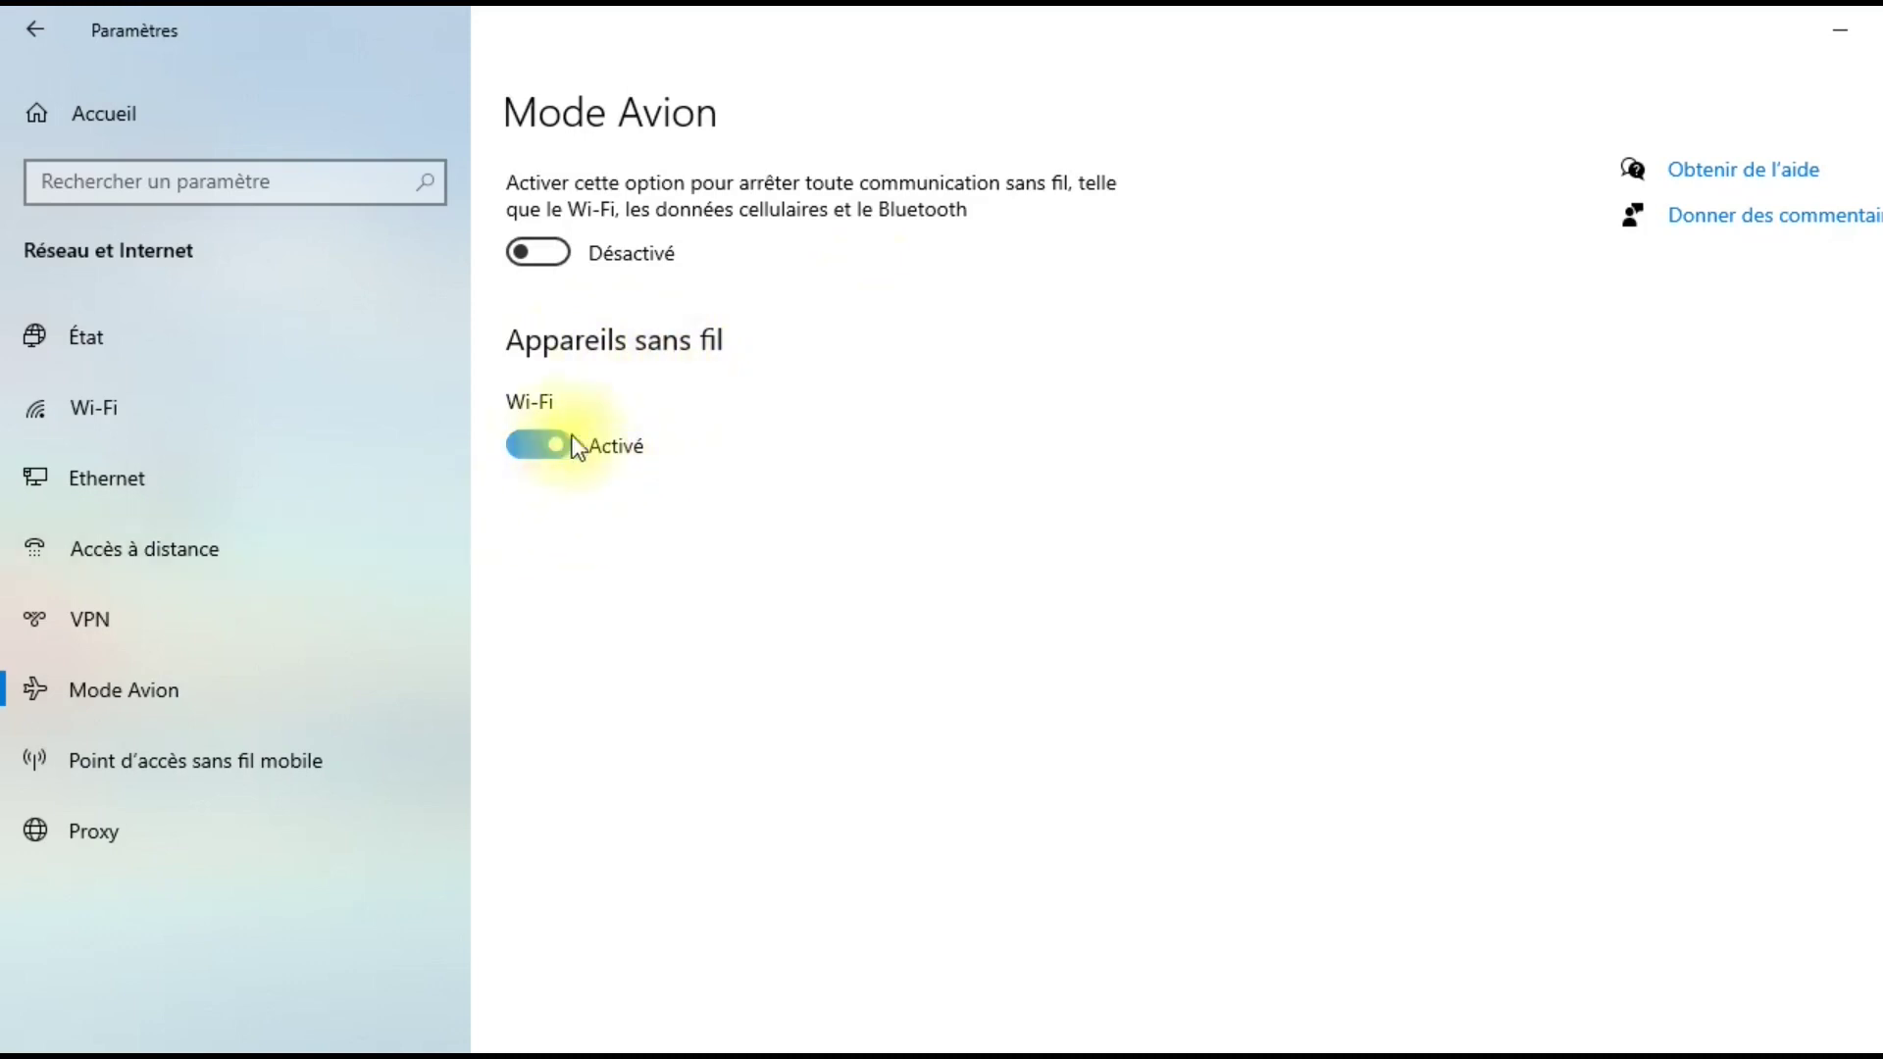
click(284, 758)
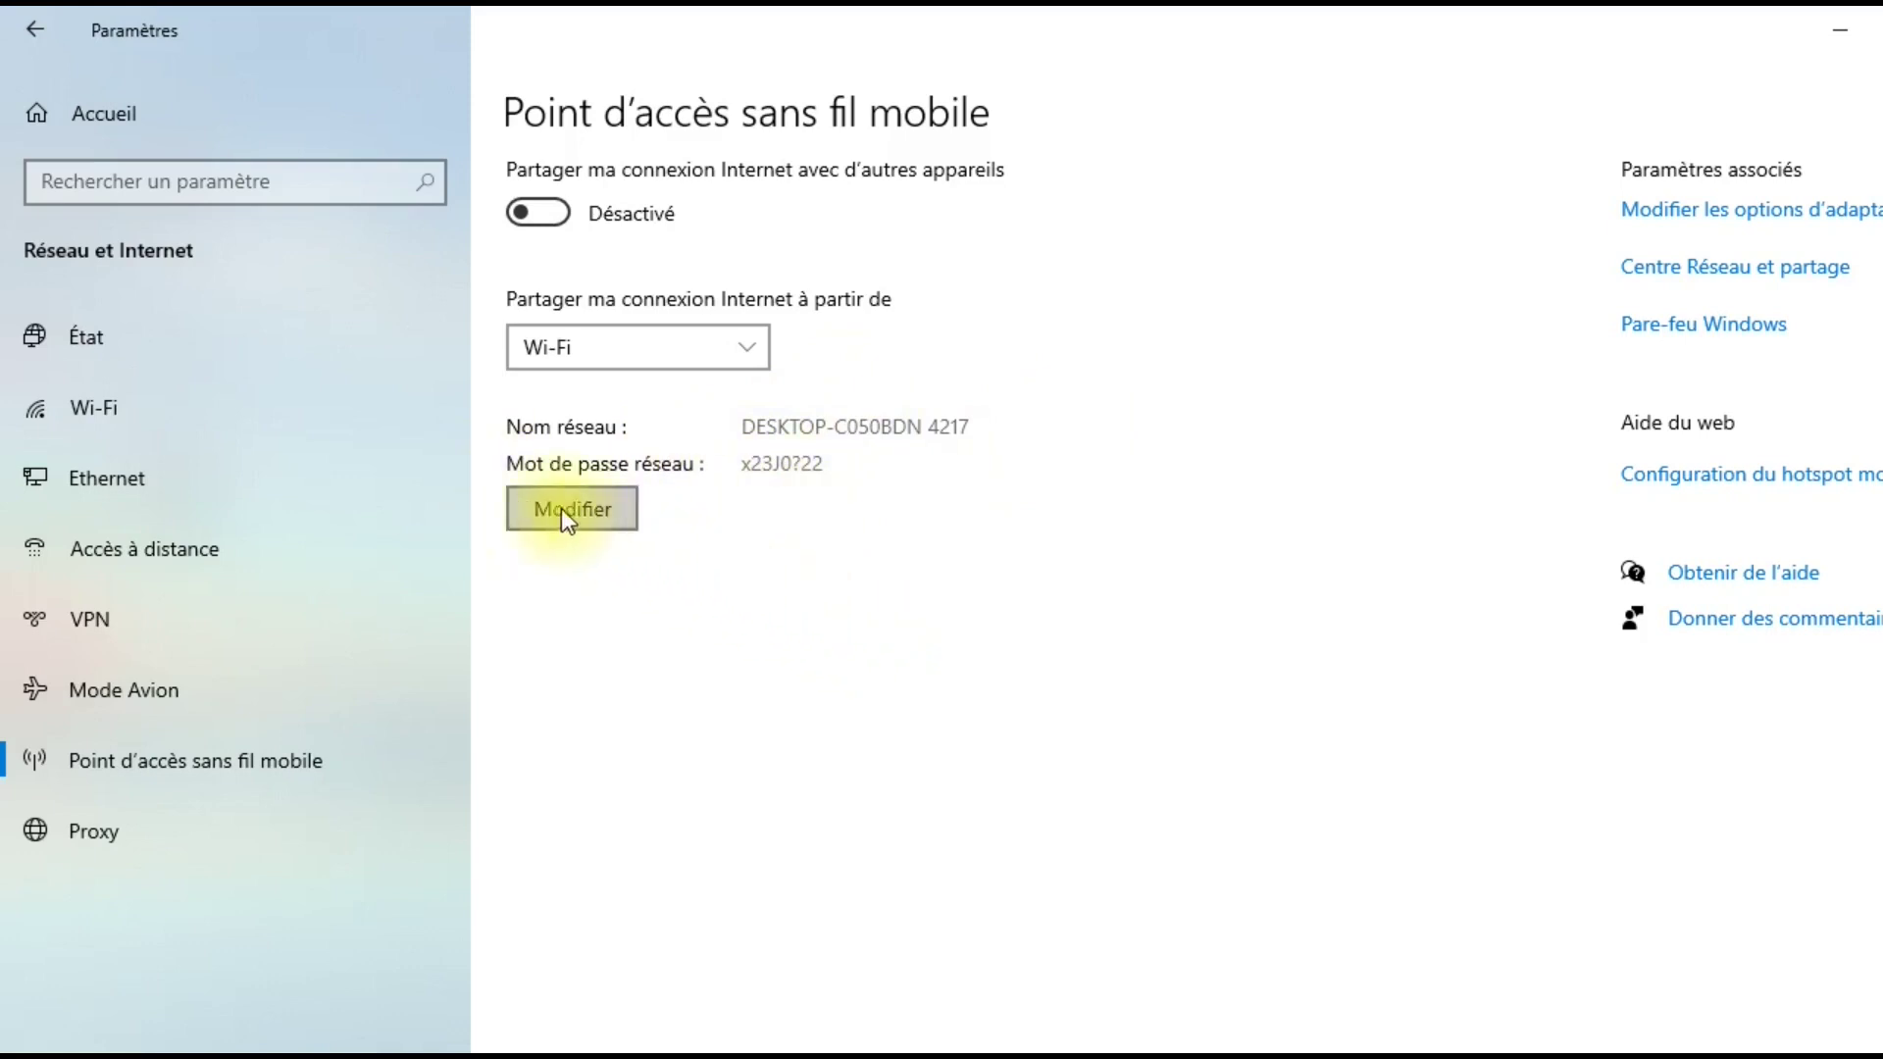
click(587, 510)
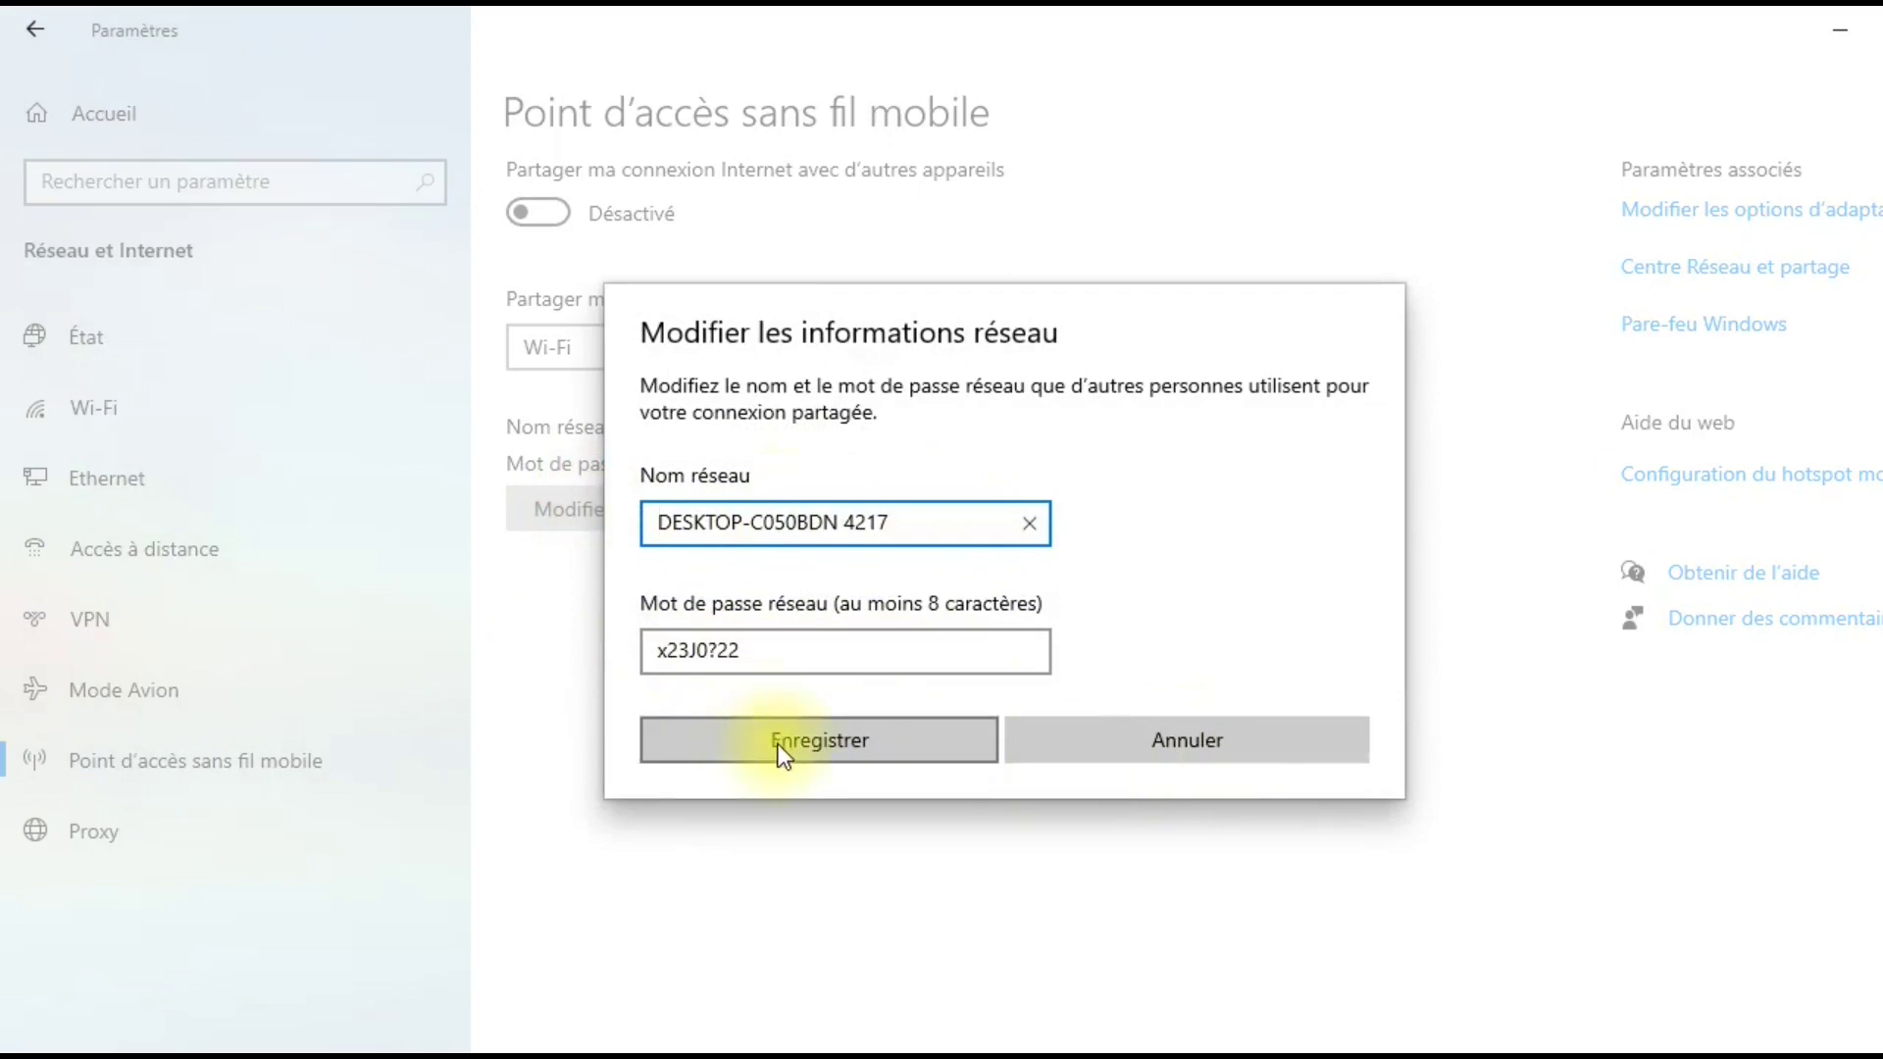
click(1109, 742)
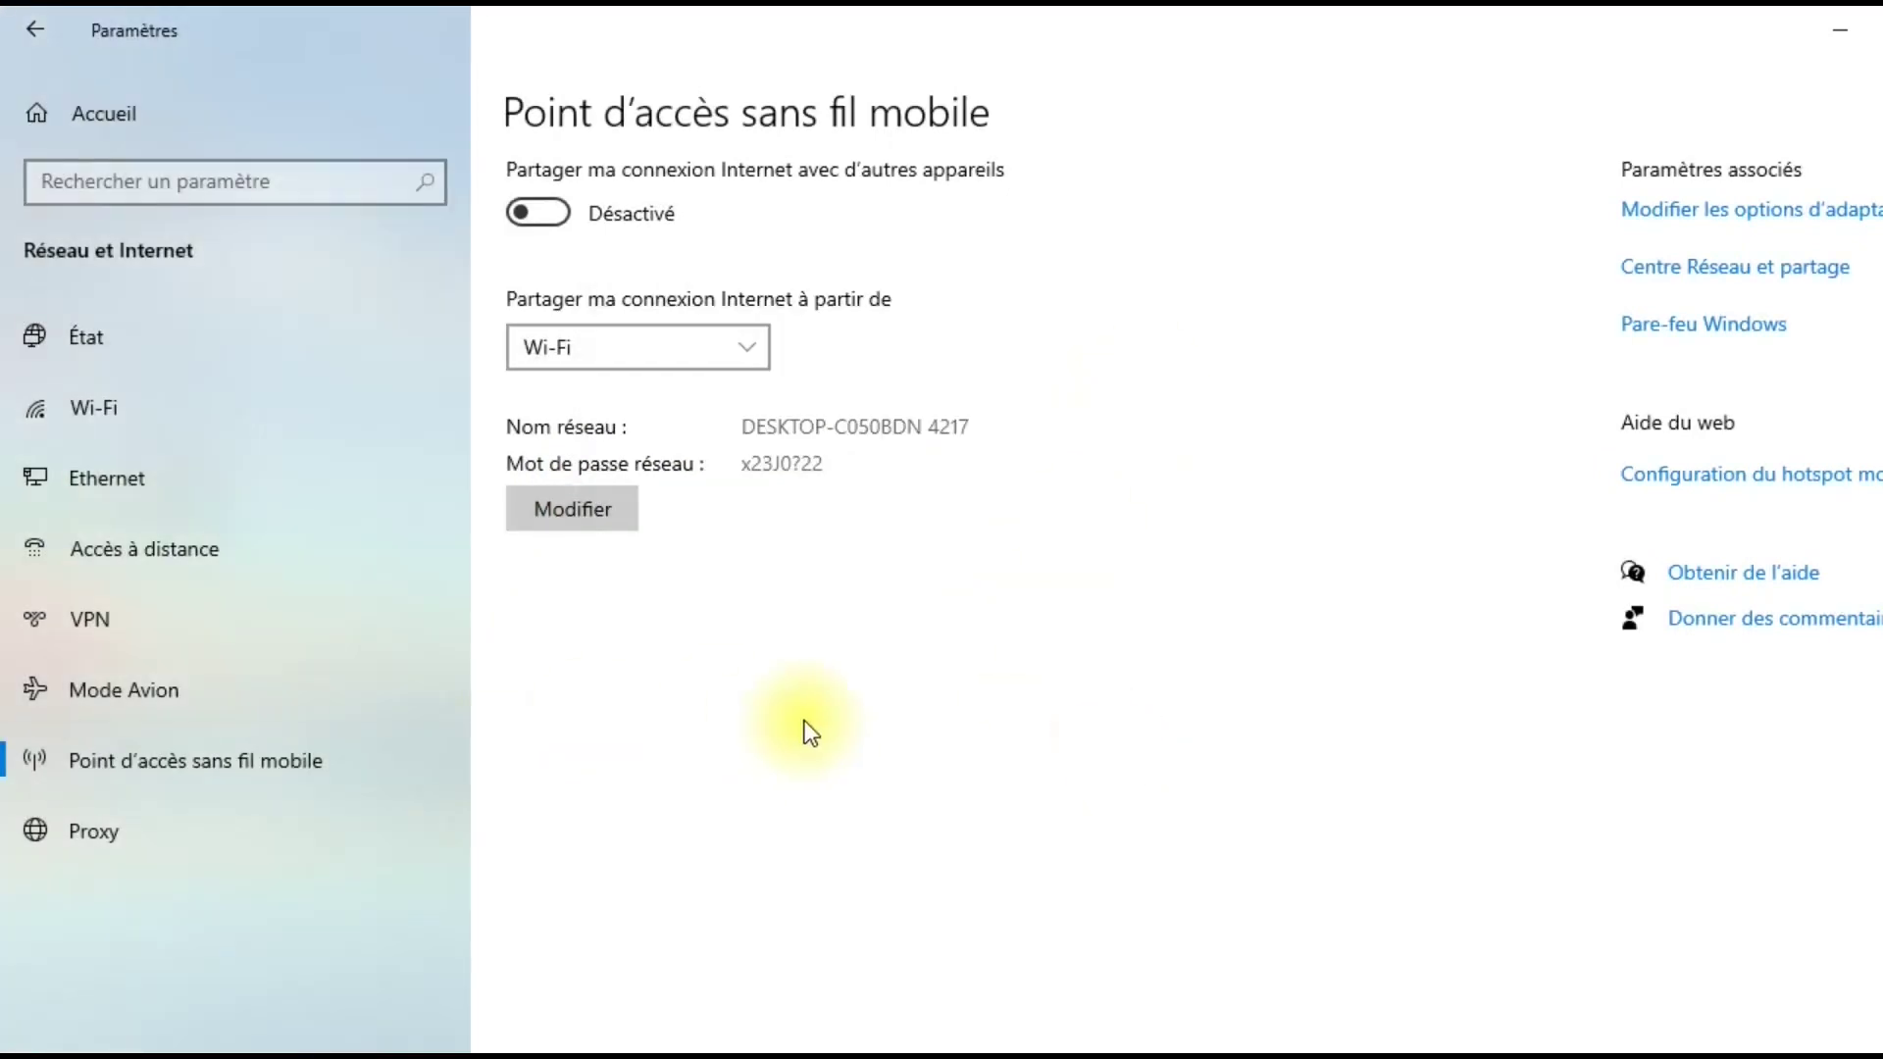
- Open the Proxy page and temporarily enable Utiliser un script d'installation to view its script address field, switching it back off
click(272, 853)
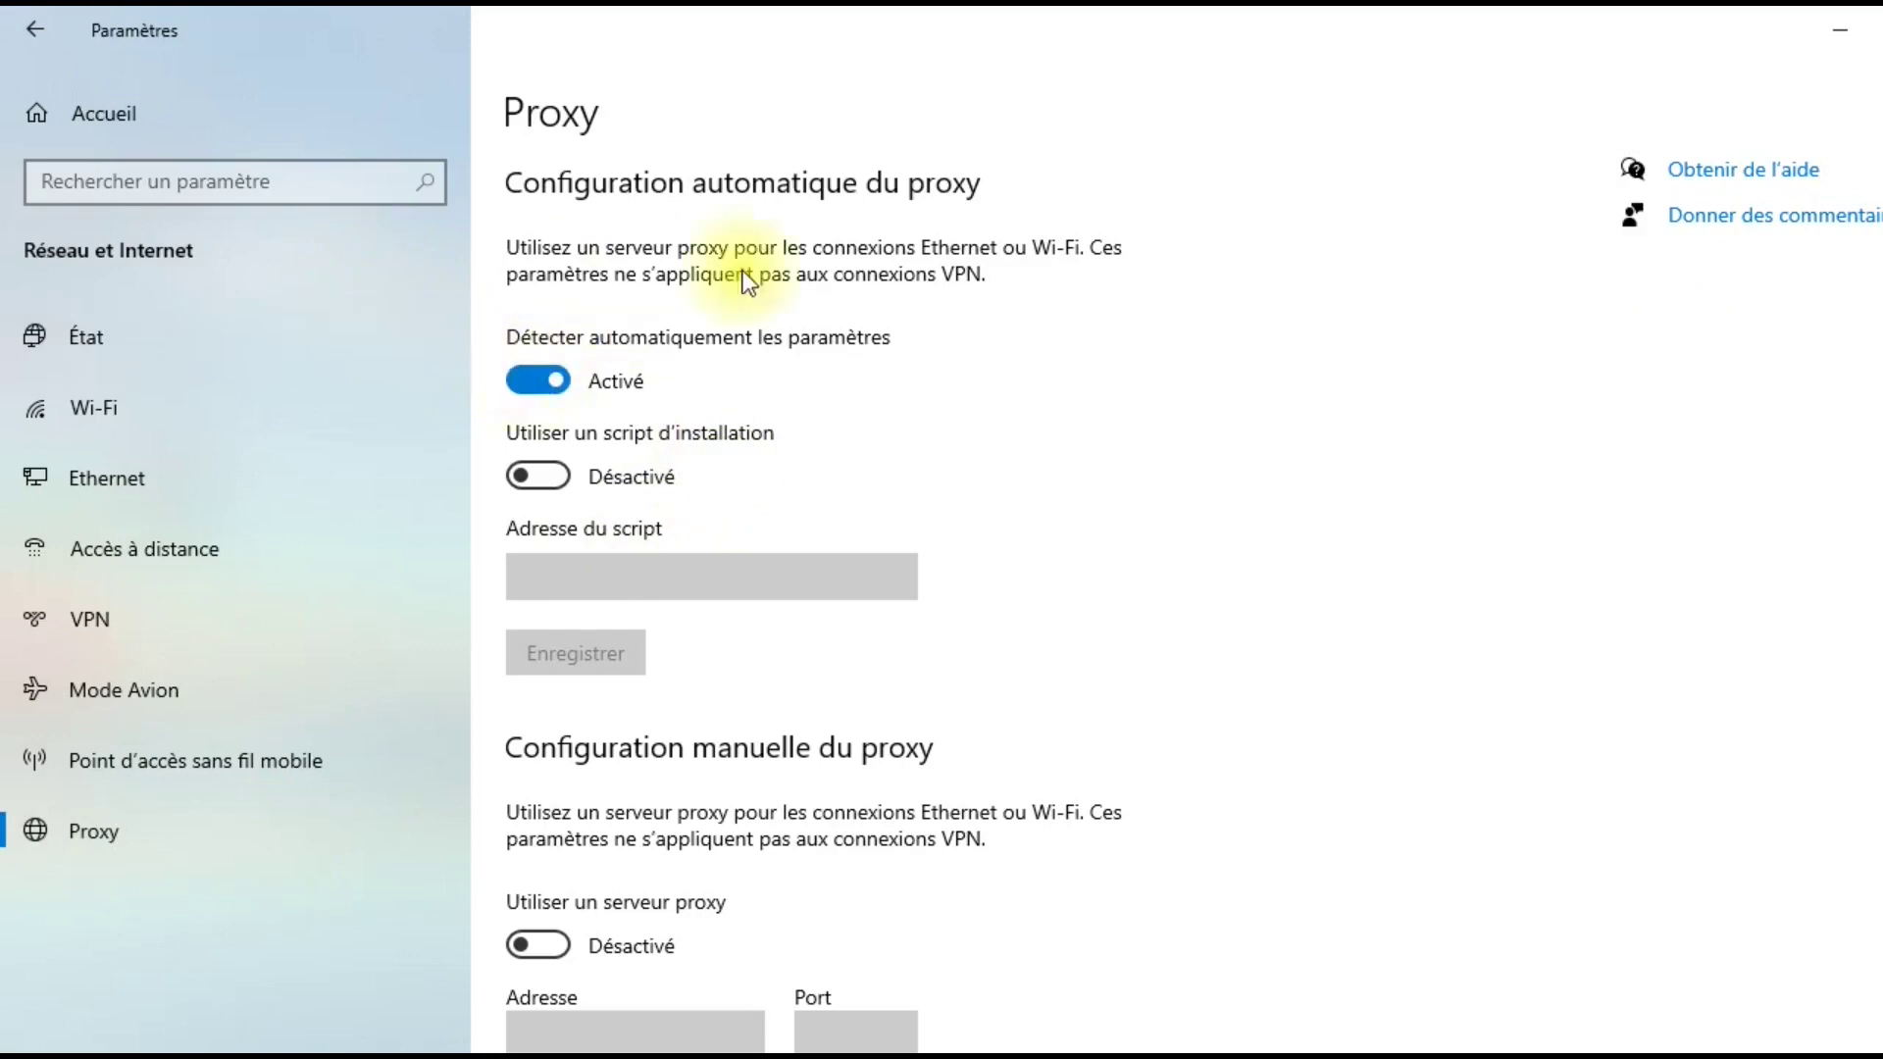
scroll(942, 588, down, 1)
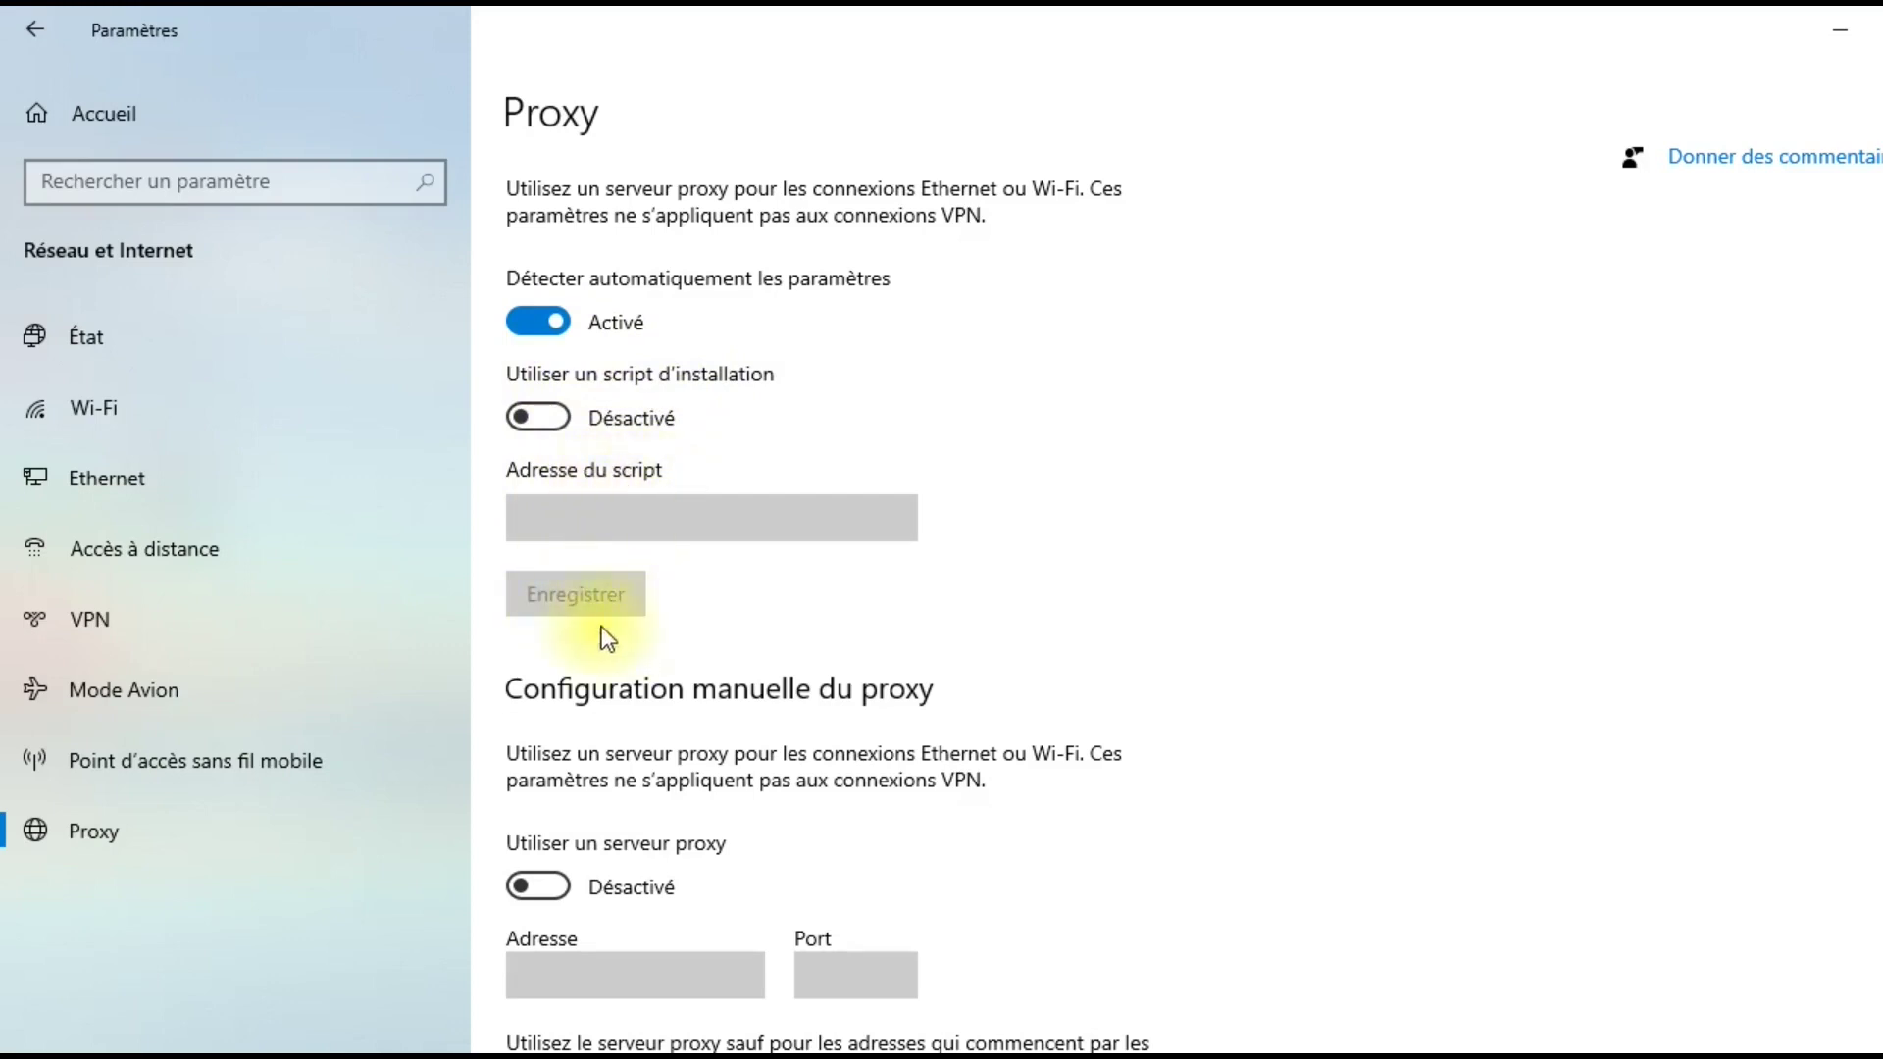
click(543, 413)
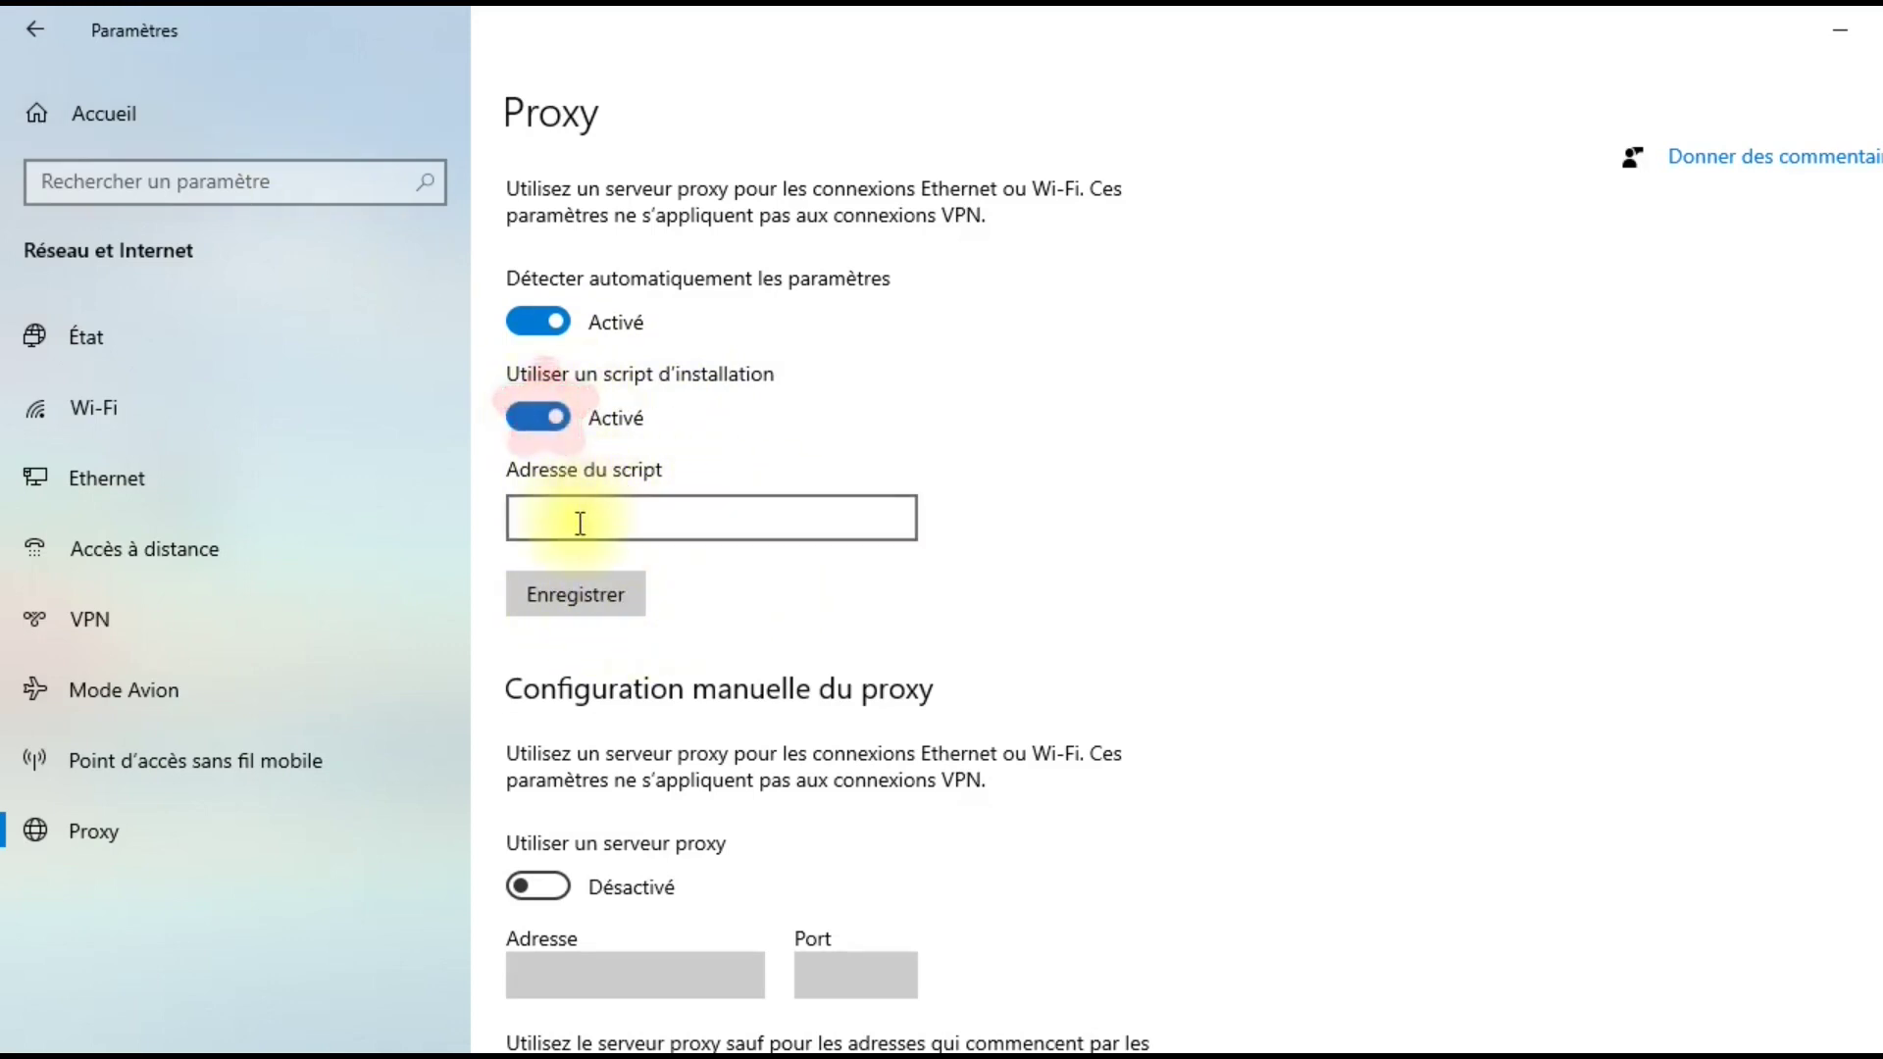
click(541, 410)
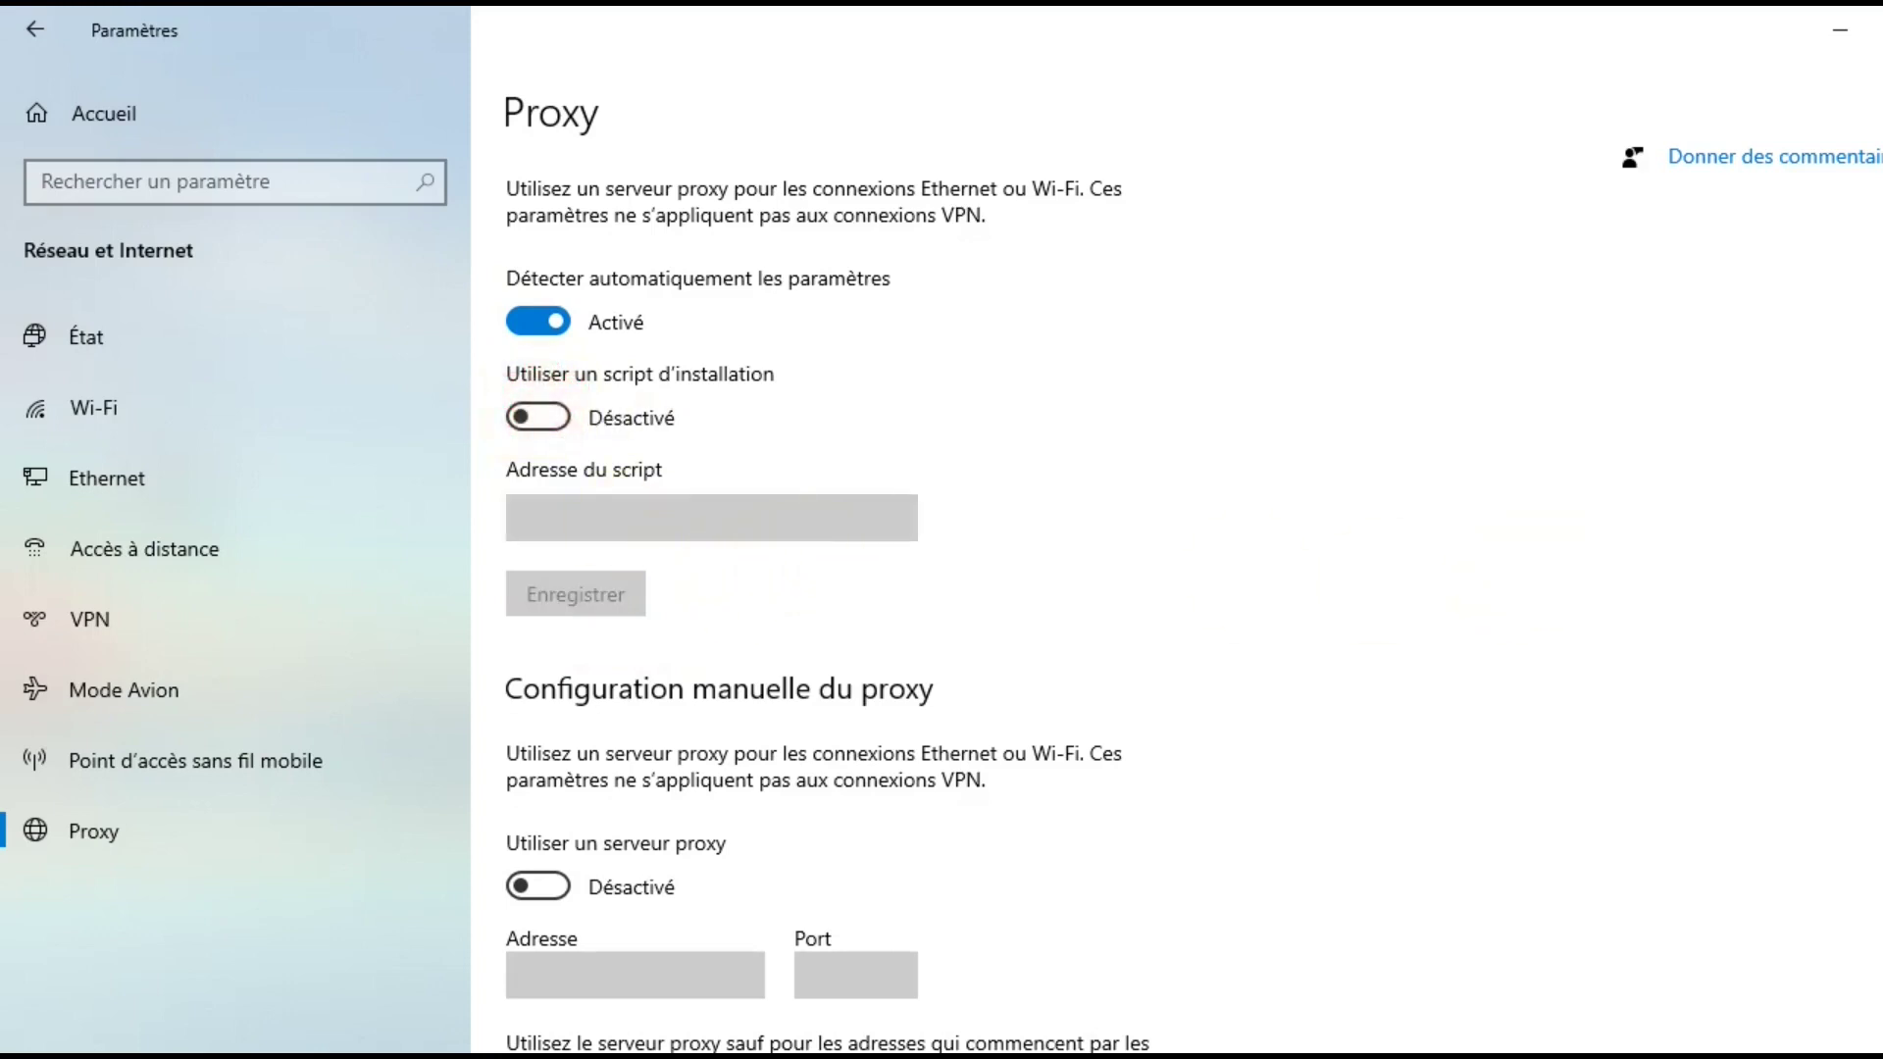
- Temporarily enable Utiliser un serveur proxy to view its address and port fields, switch it back off, and return to the settings home page
scroll(873, 694, down, 2)
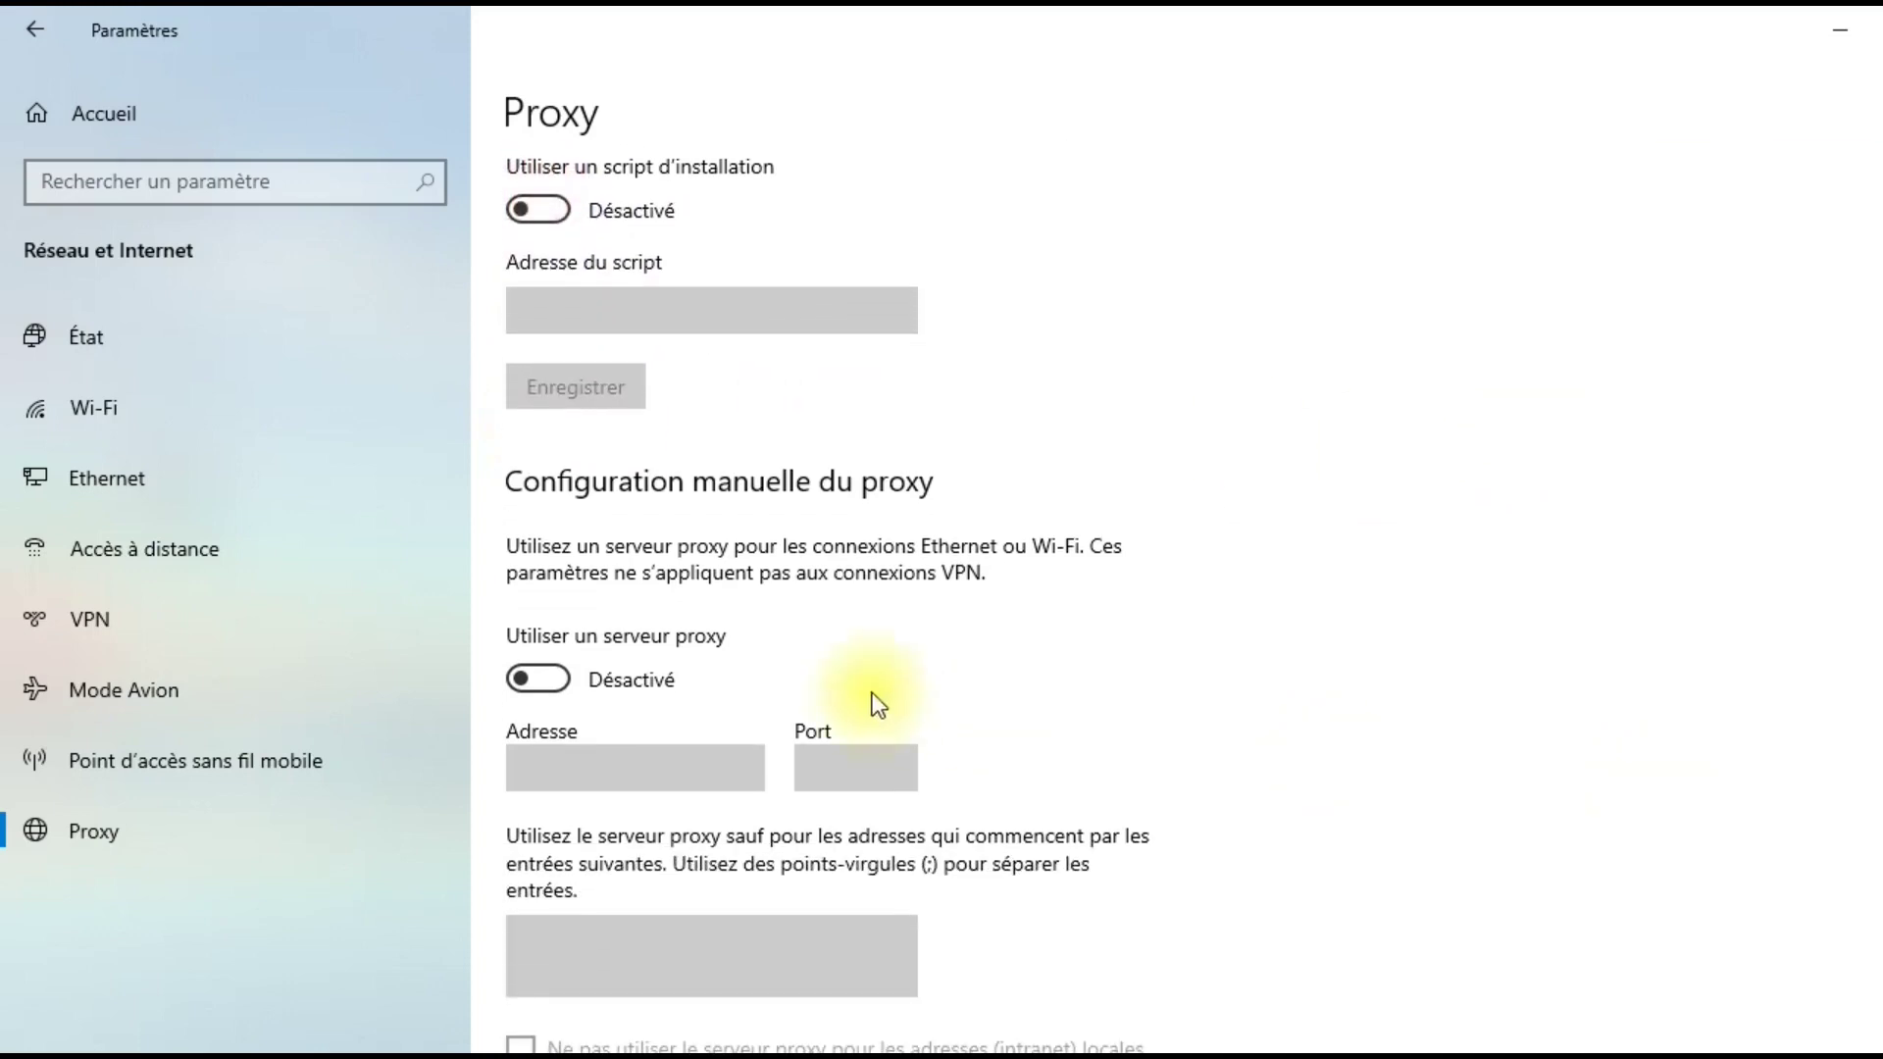
click(549, 679)
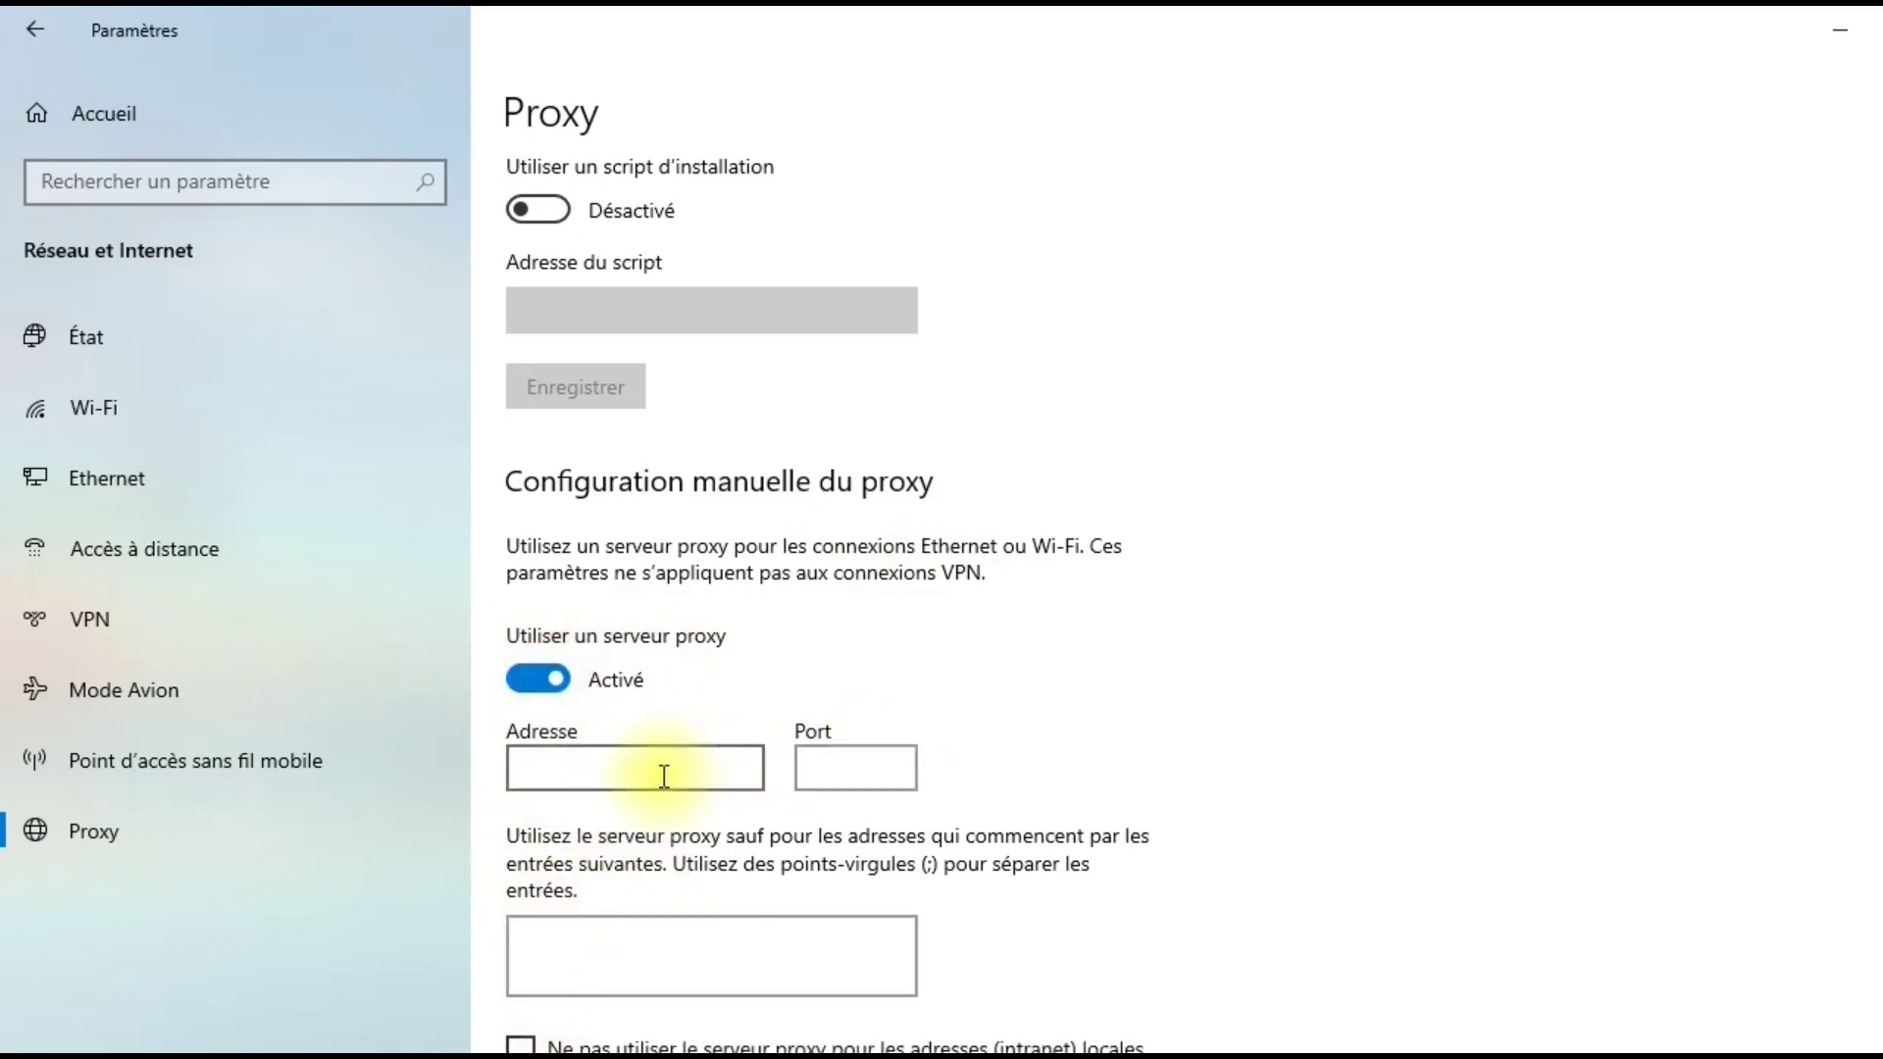
click(555, 680)
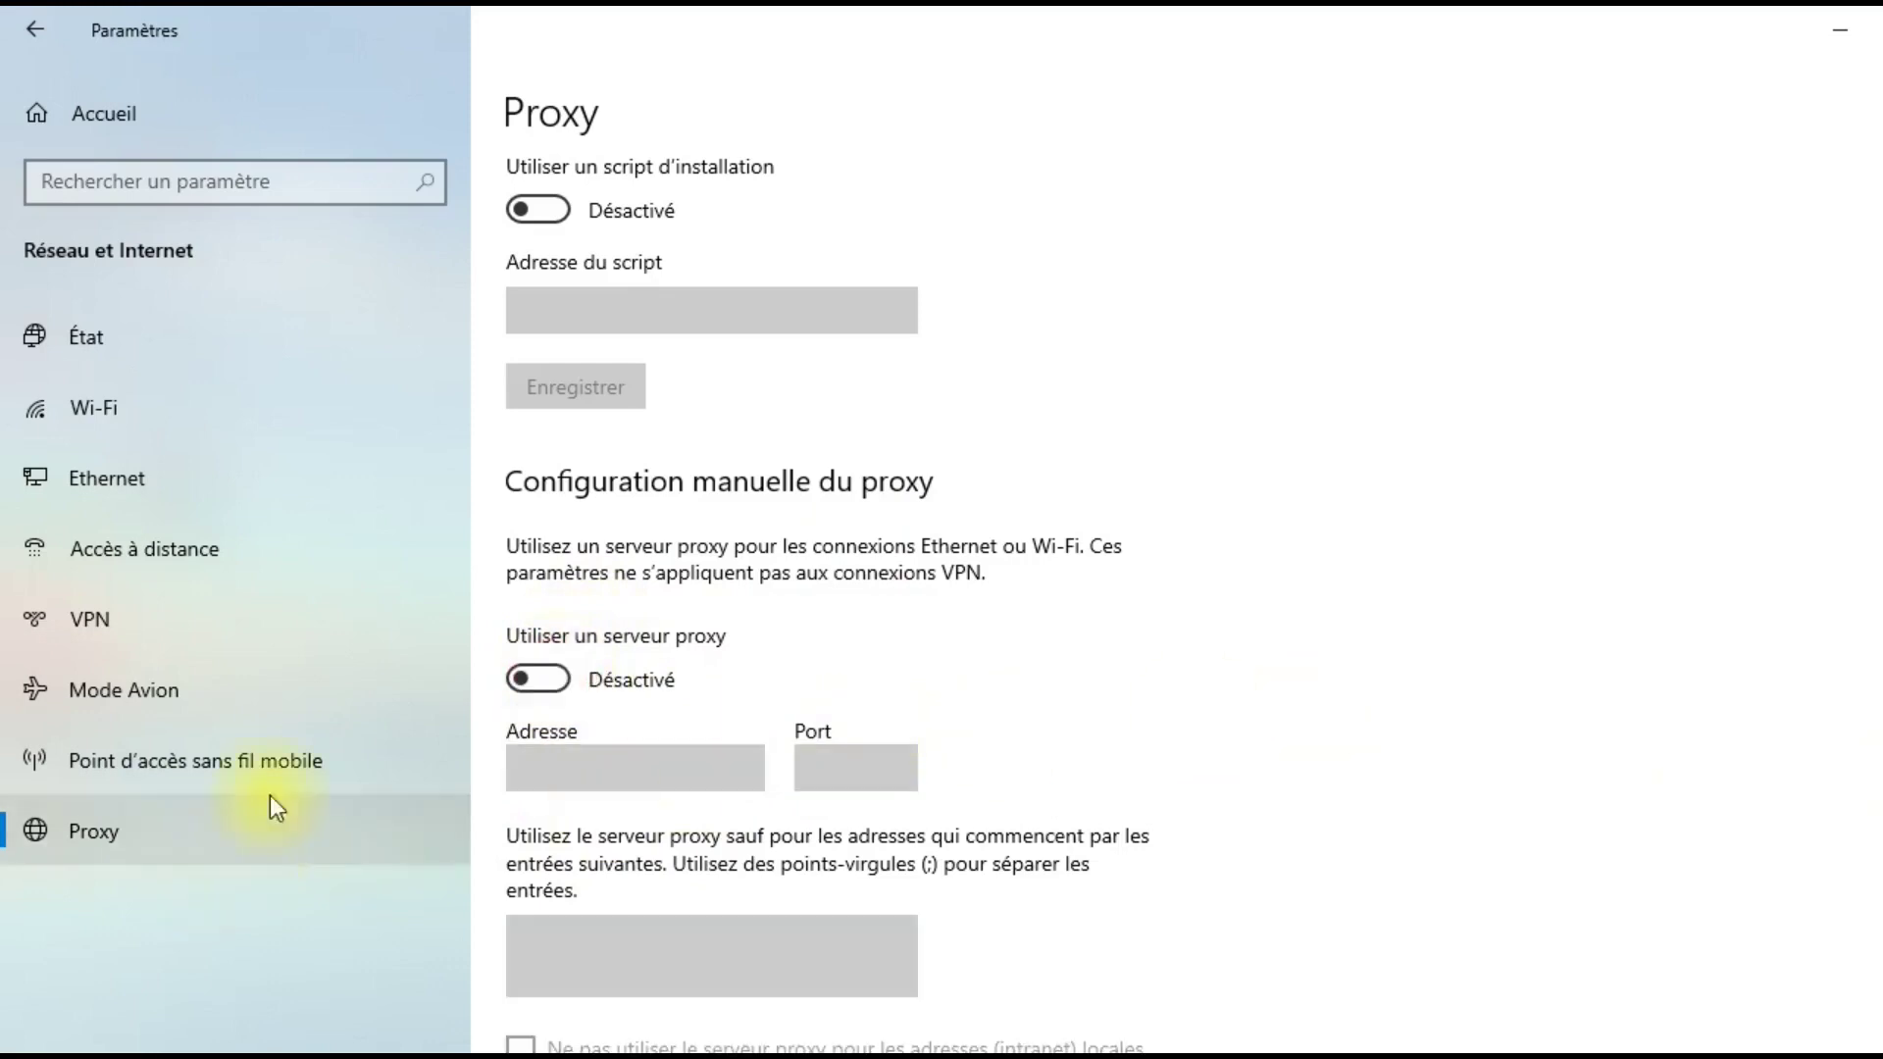
click(137, 124)
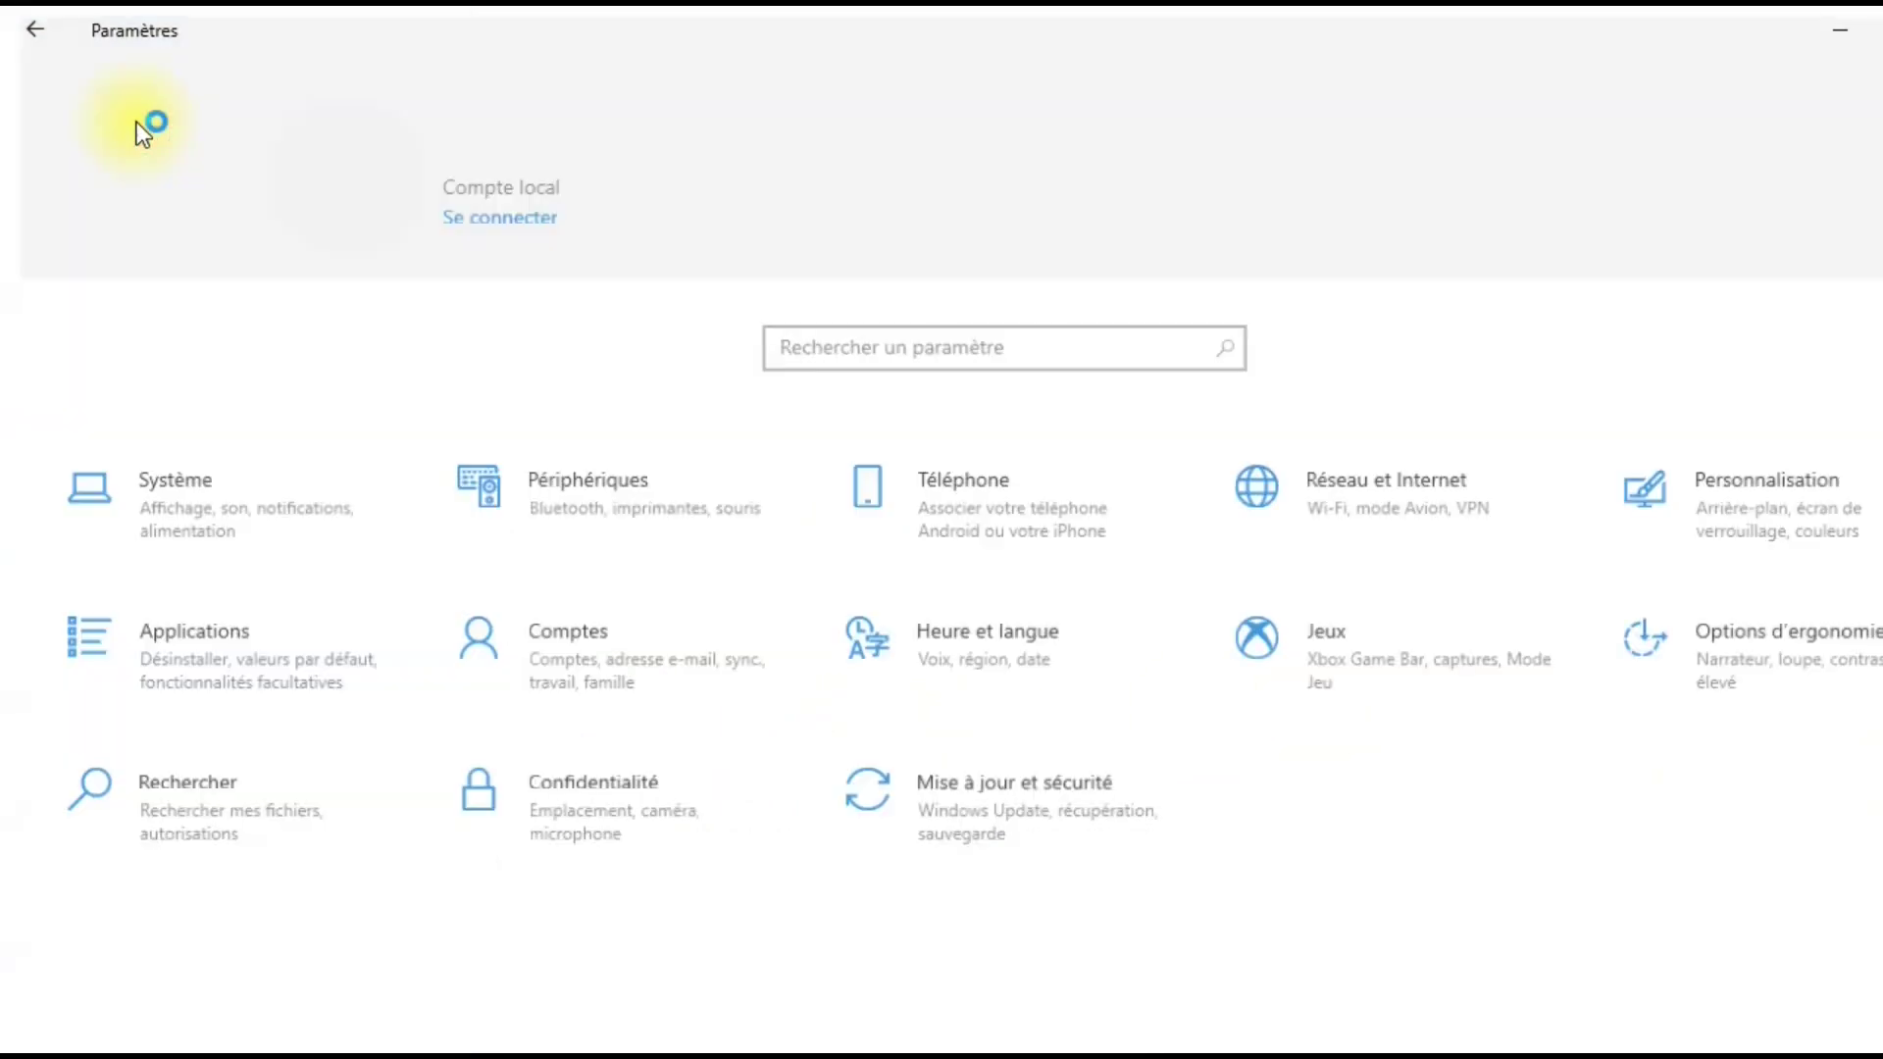